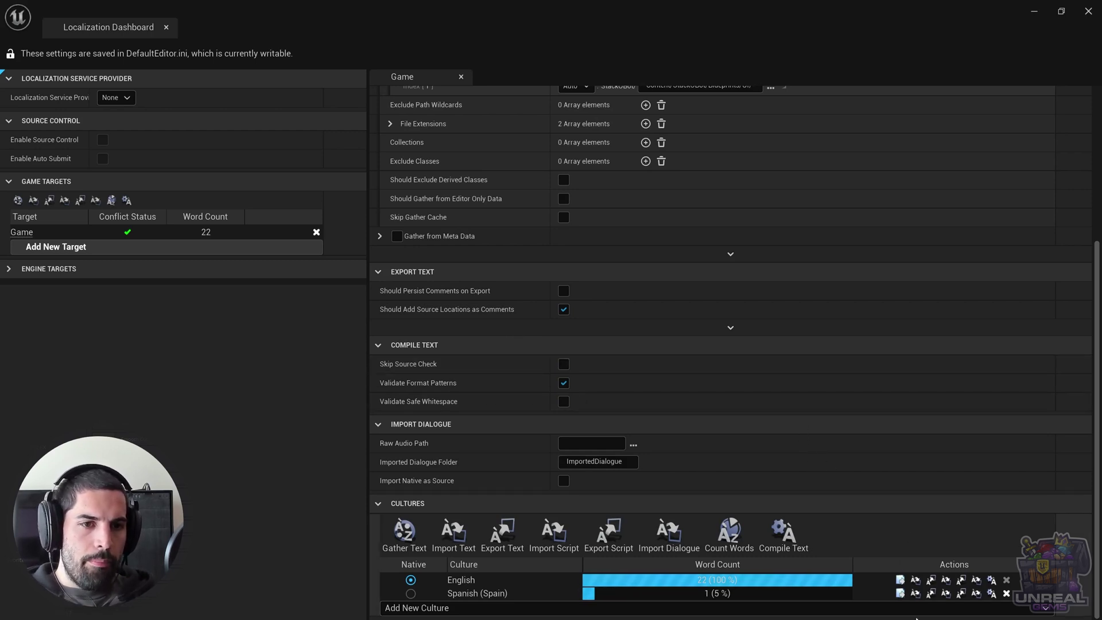
Open the Spanish translations and inspect the two untranslated Main Menu strings' context.
left_click(899, 595)
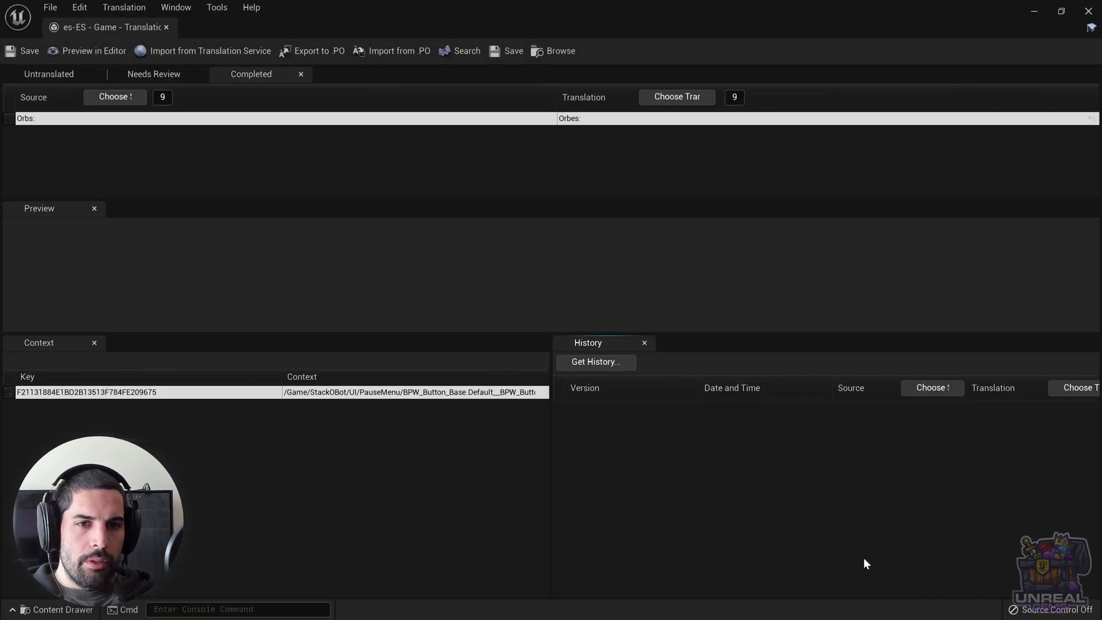
left_click(27, 76)
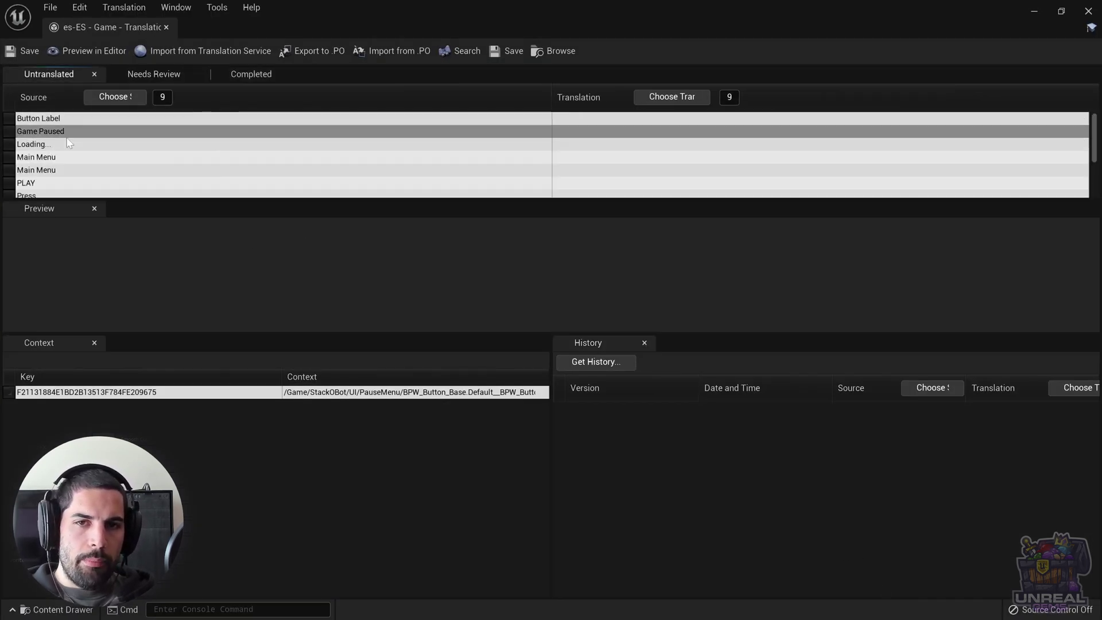
scroll(67, 142, "down", 2)
scroll(67, 142, "up", 1)
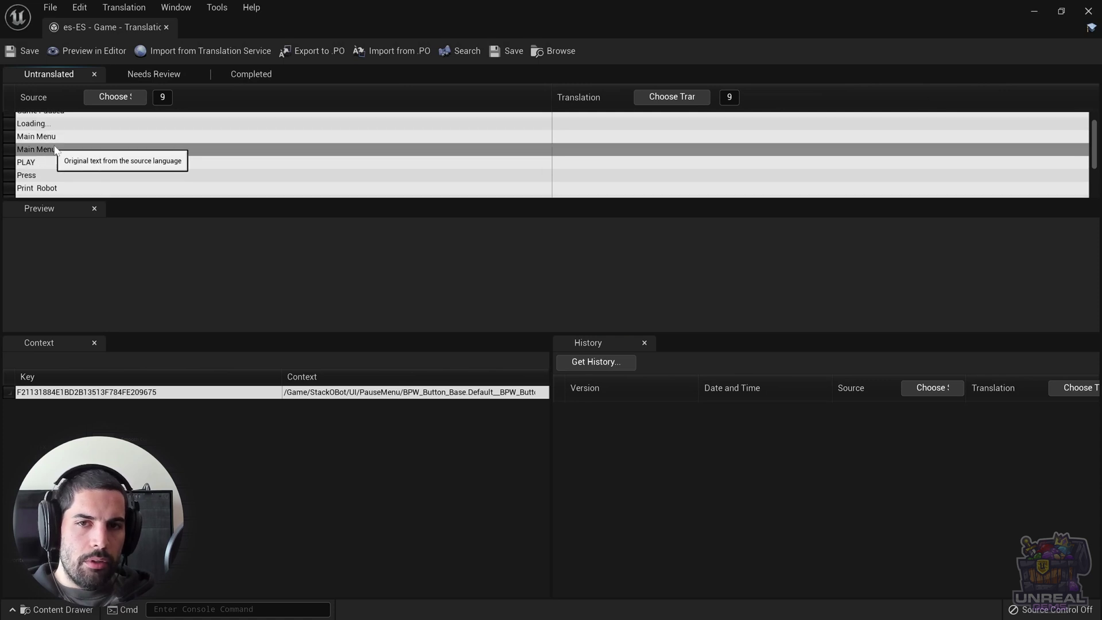
left_click(59, 140)
left_click(58, 150)
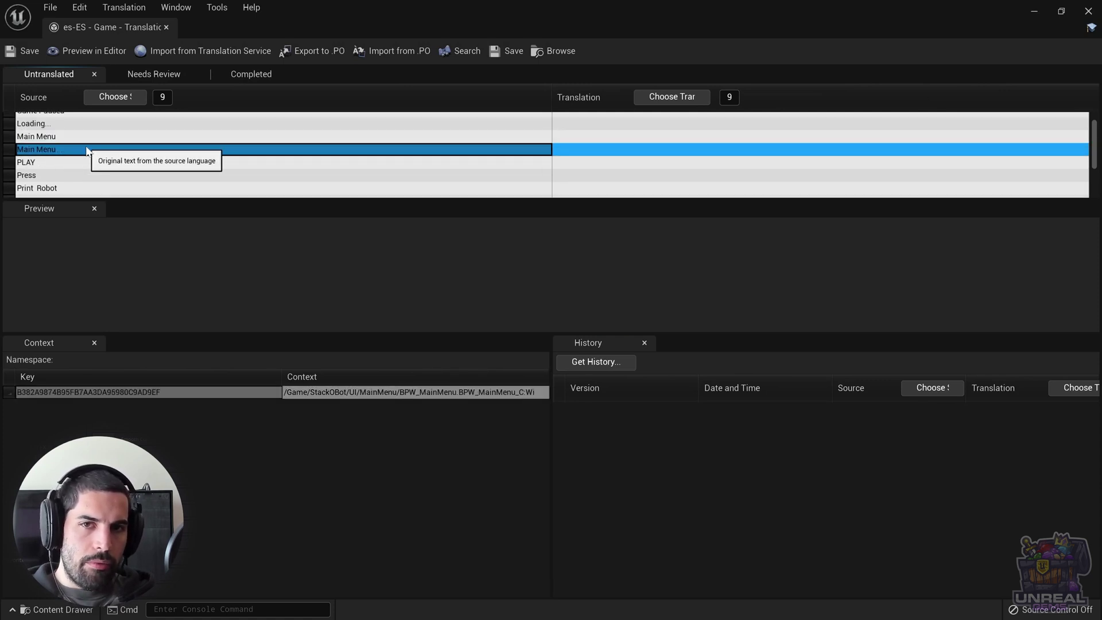
scroll(86, 149, "down", 2)
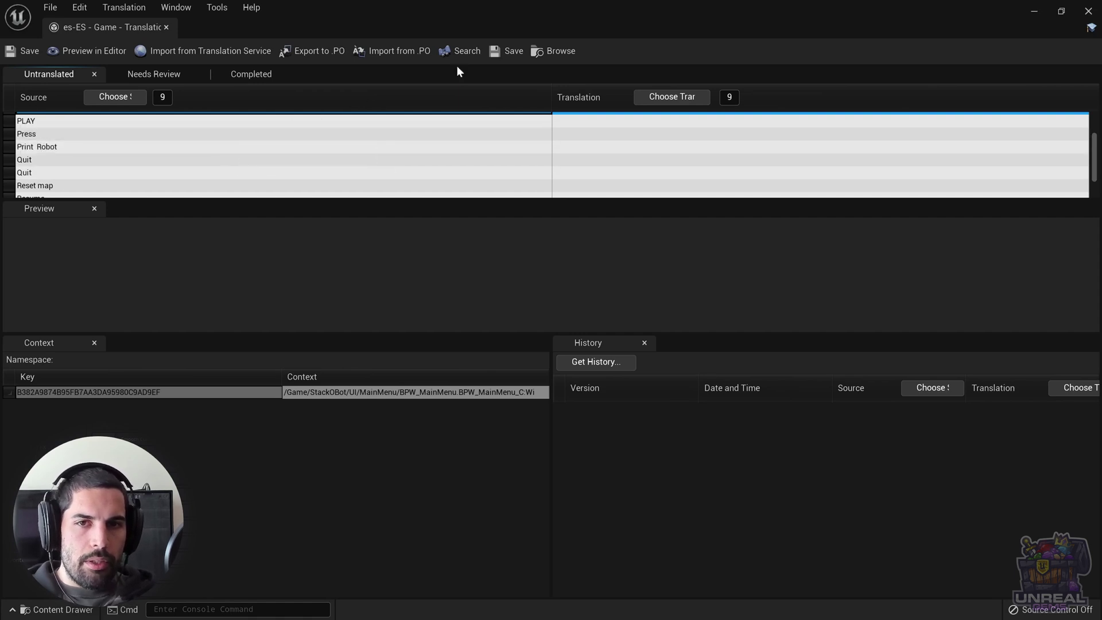
left_click(1035, 11)
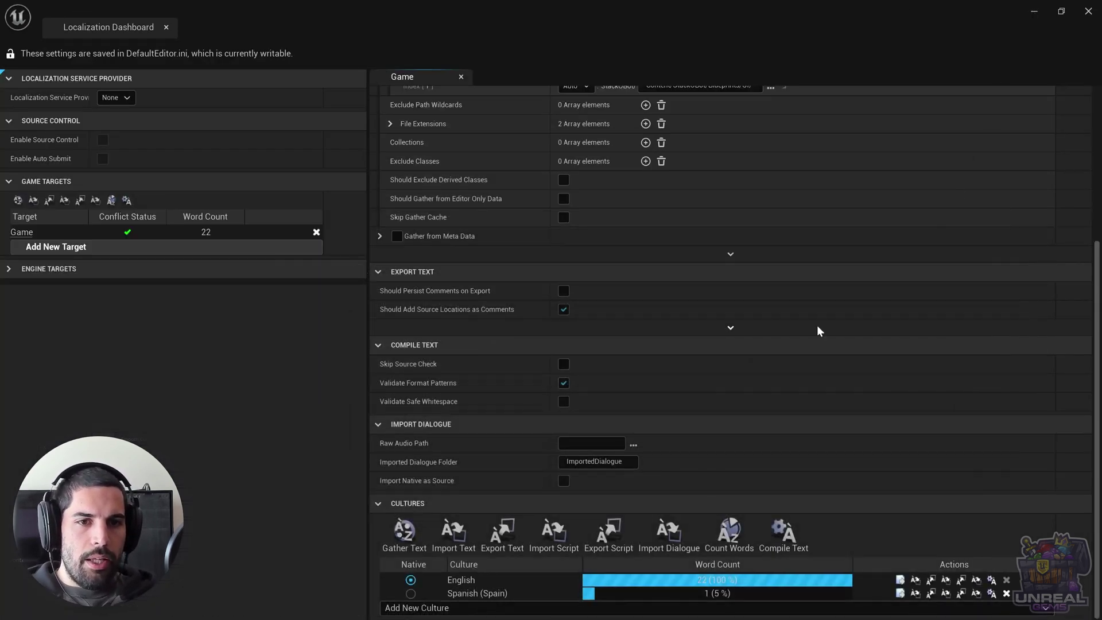
Open the project's Localization folder in the Content Drawer.
left_click(1034, 11)
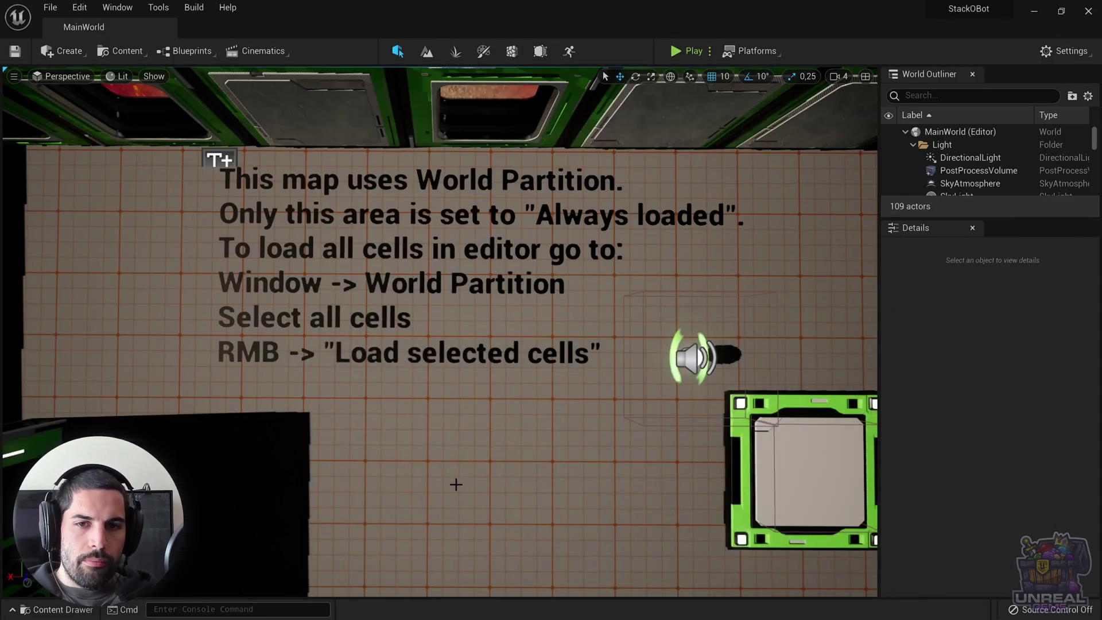
key("ctrl+space")
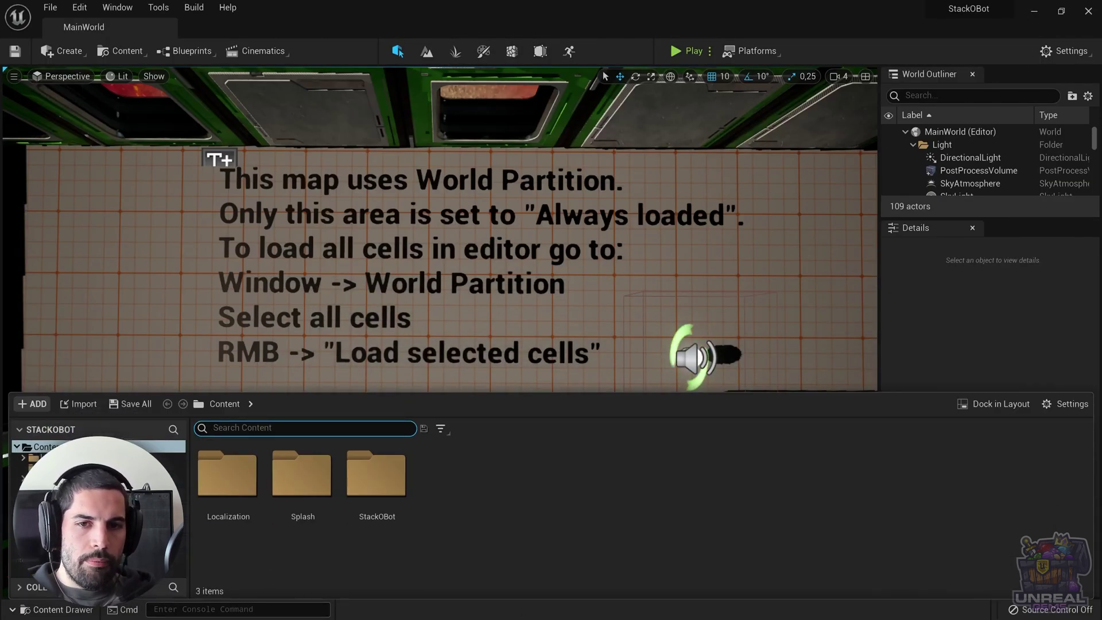
left_click(450, 510)
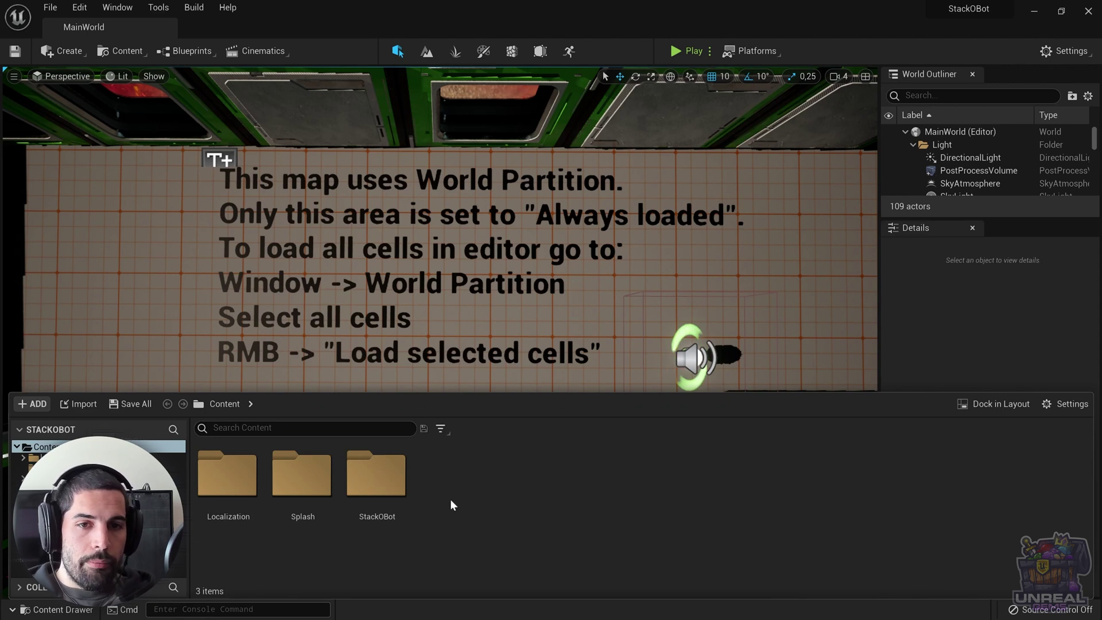
double_click(244, 501)
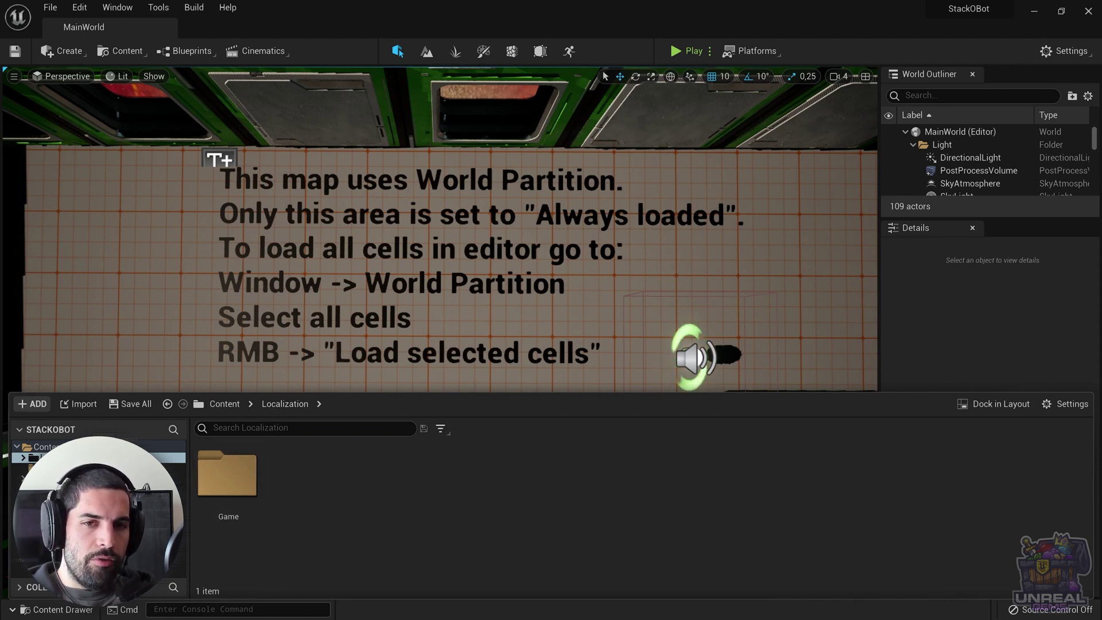
Add a Miscellaneous > String Table asset named CommonTermsUI and open it.
right_click(364, 487)
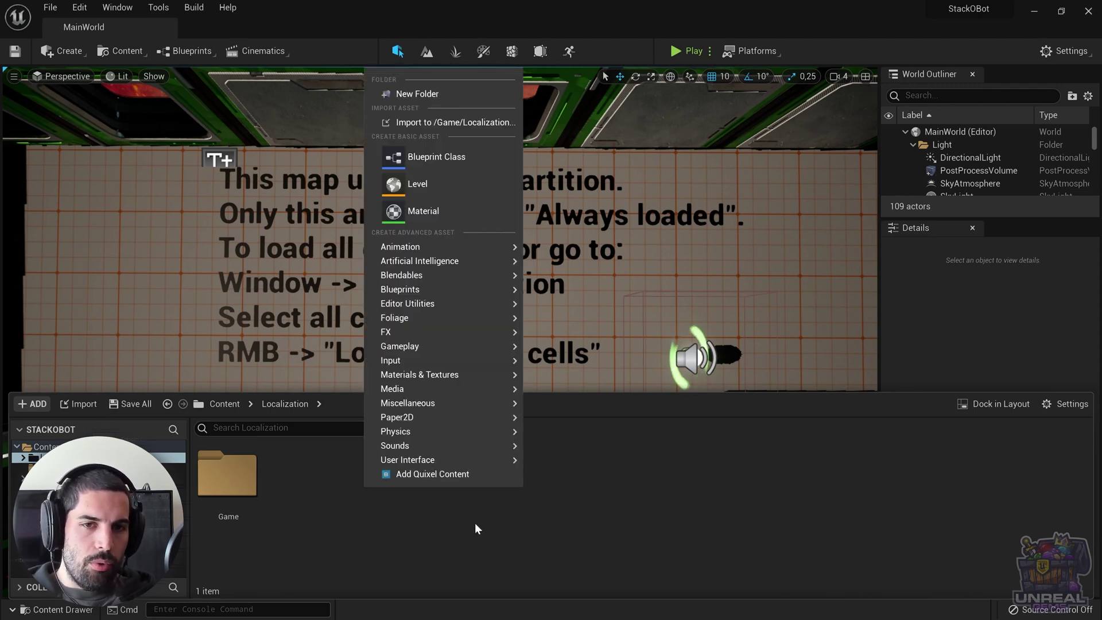
mouse_move(439, 404)
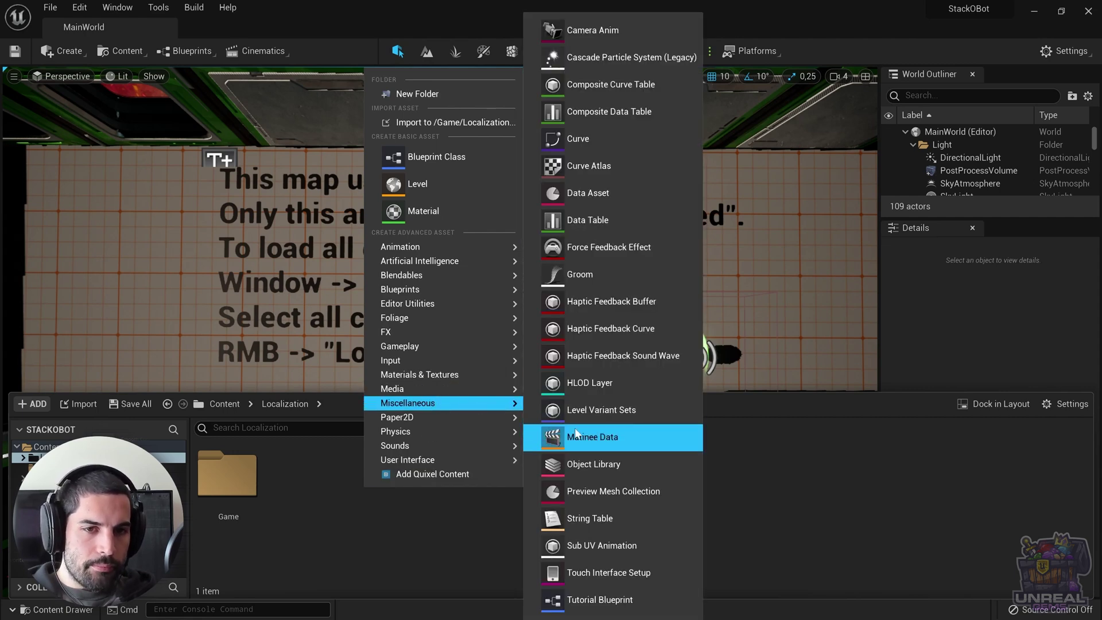
left_click(656, 518)
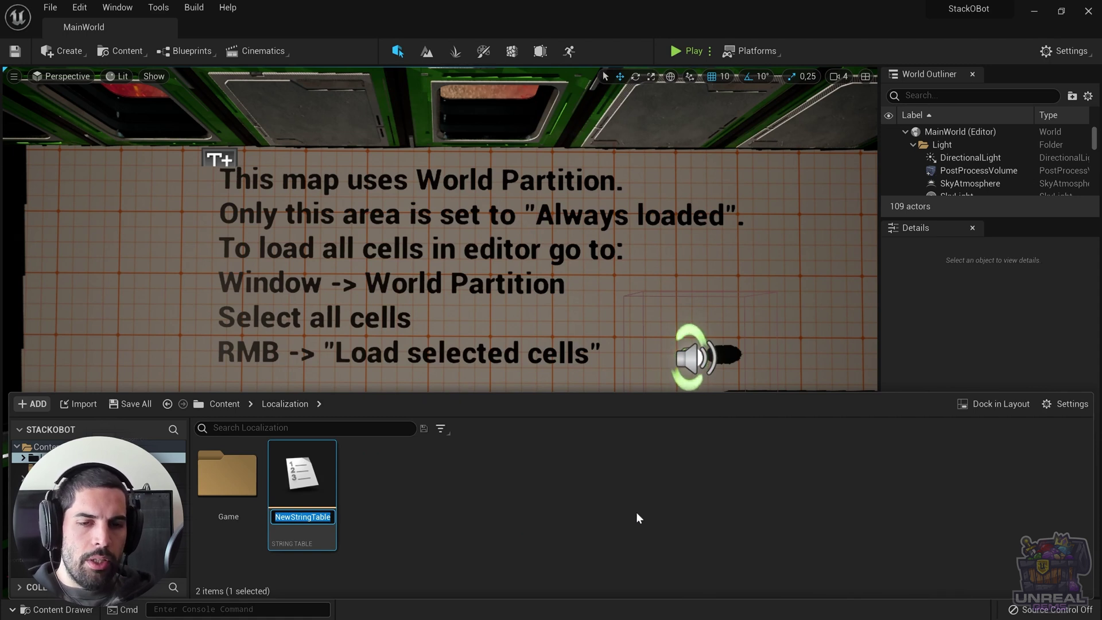
key("BackSpace")
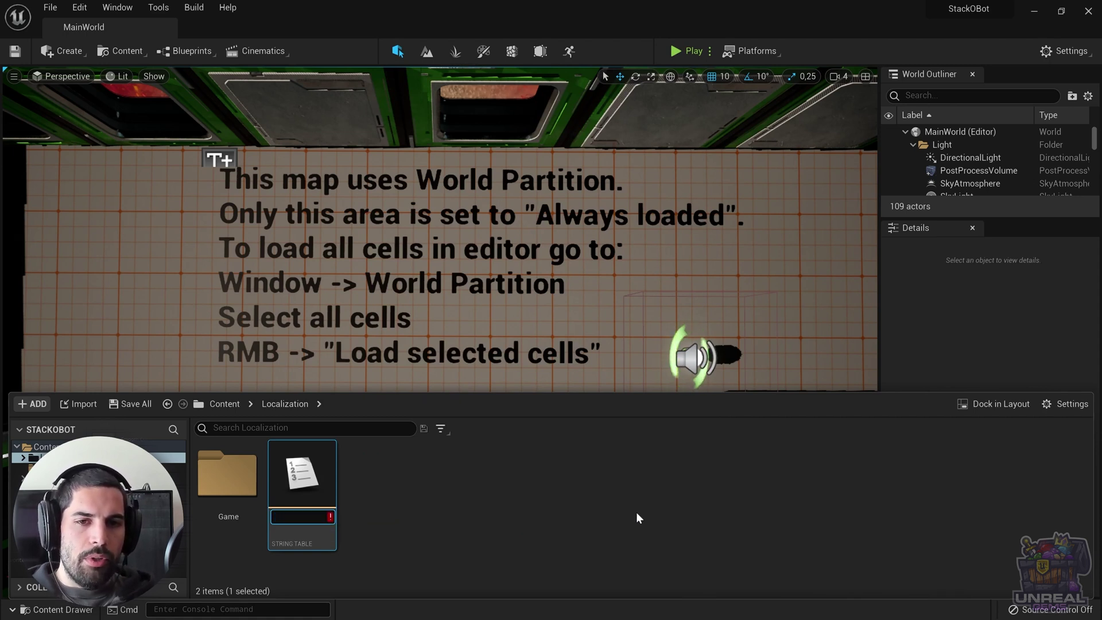
type("Common")
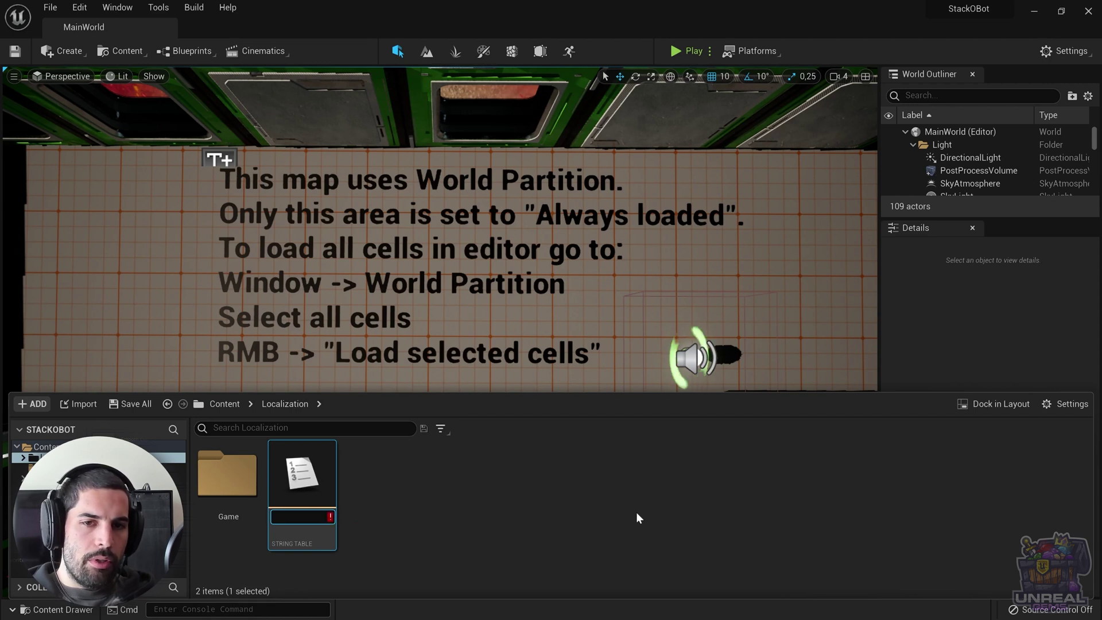
type("Te")
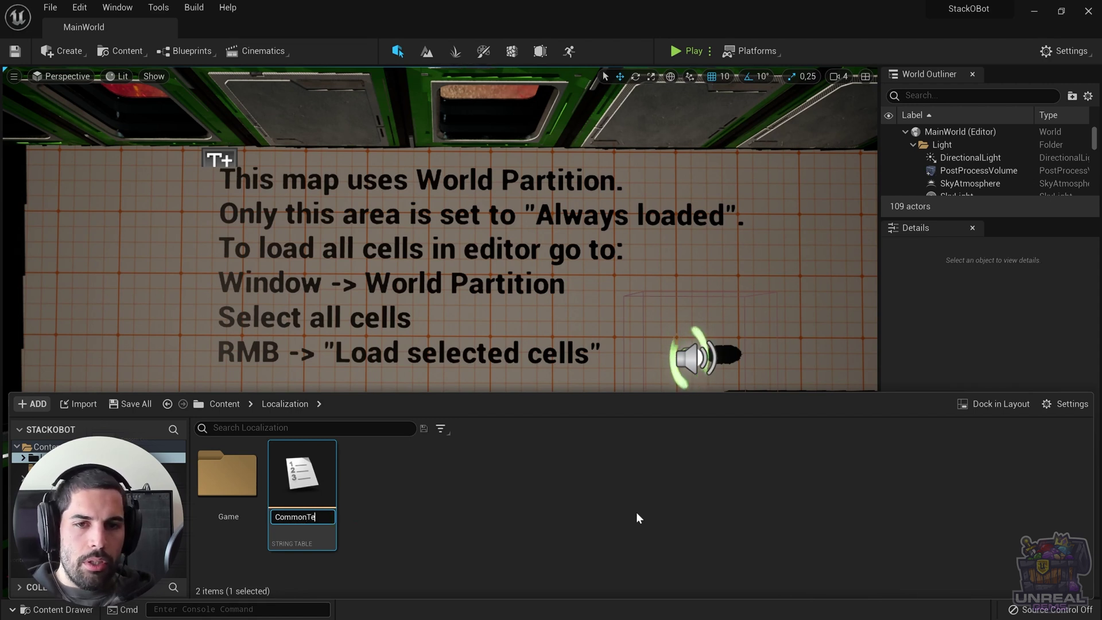
type("rmsUI")
key("Return")
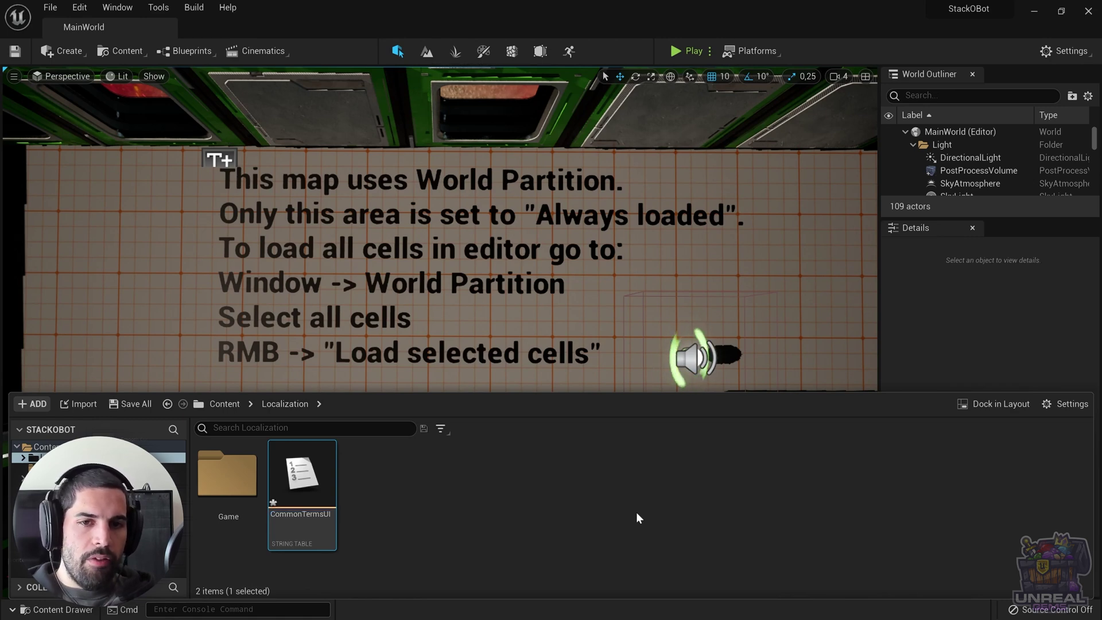
key("Return")
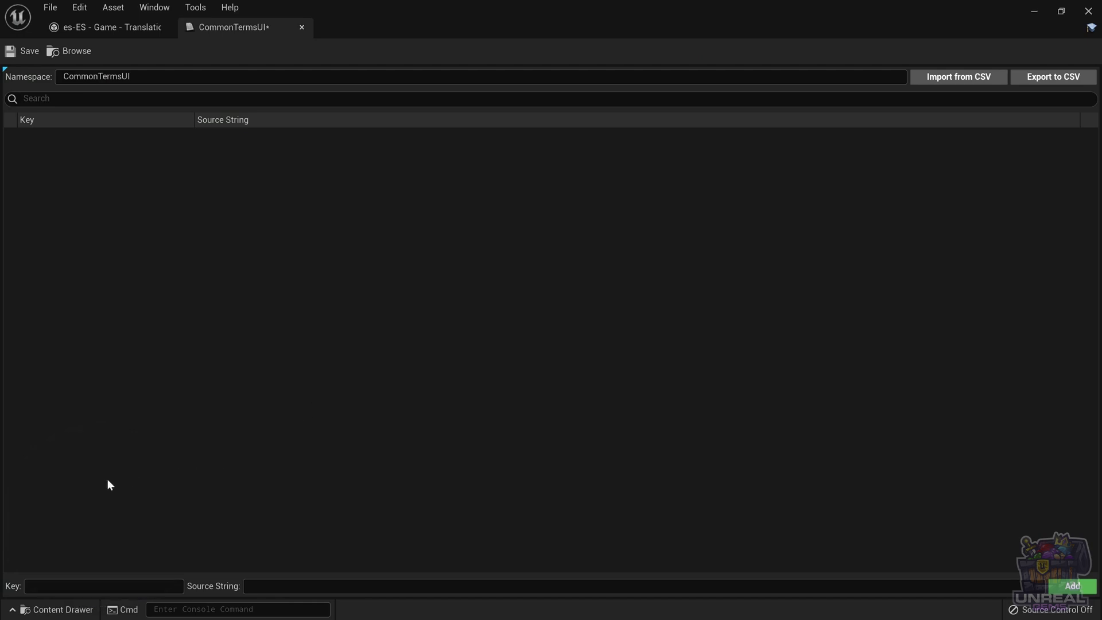
Add a string table entry with key Quit and source string Quit.
left_click(104, 585)
key("Tab")
left_click(253, 586)
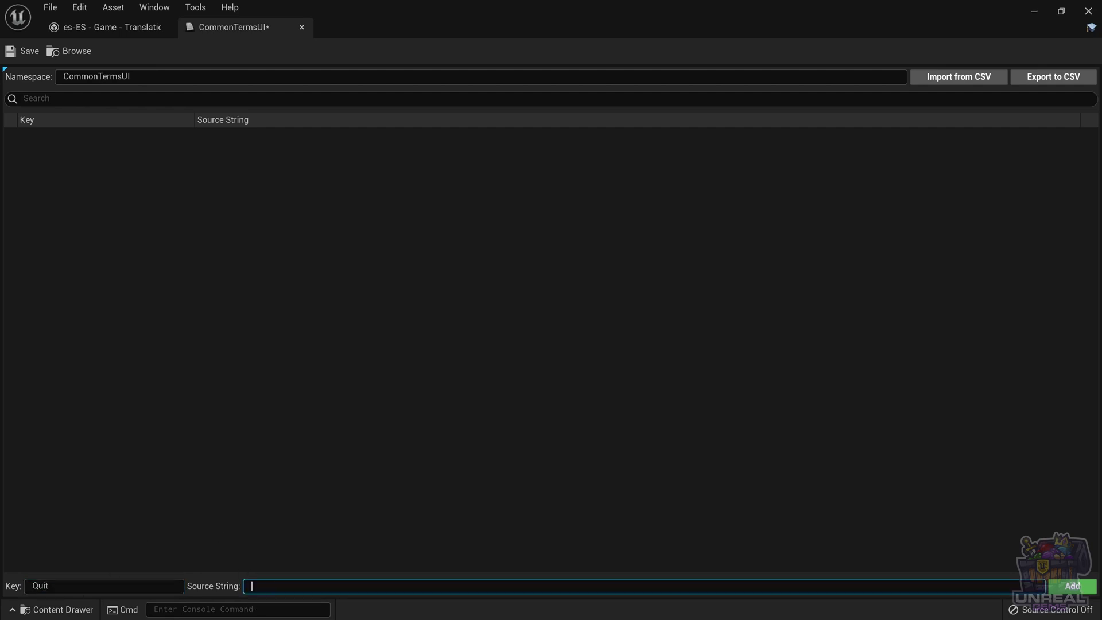
type("Quit")
key("Return")
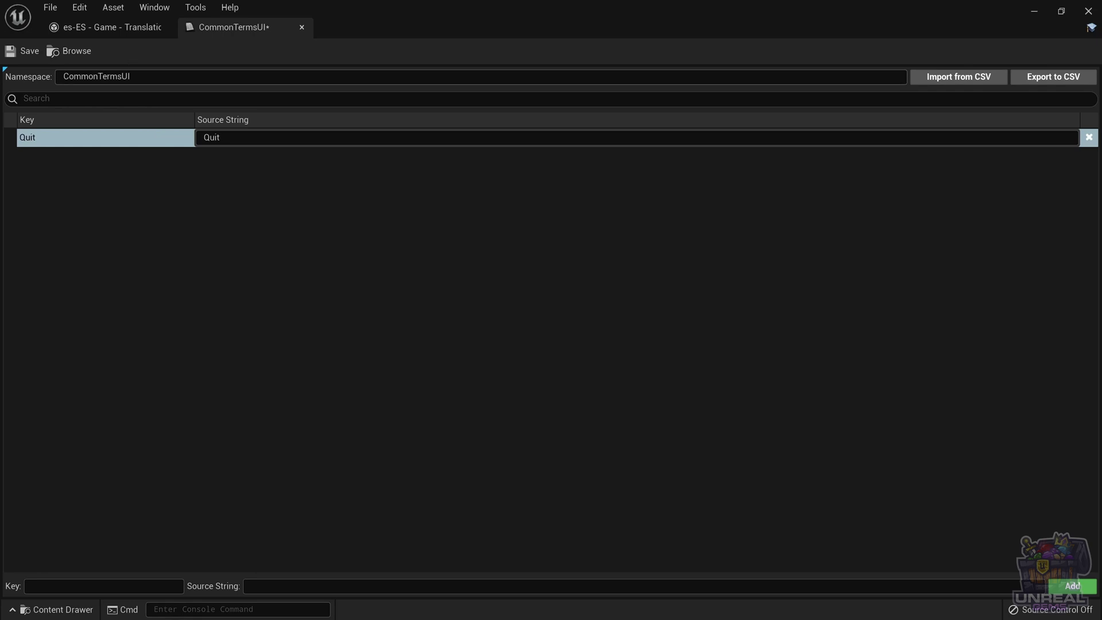
Check the Spanish translations, then save the CommonTermsUI string table.
left_click(112, 28)
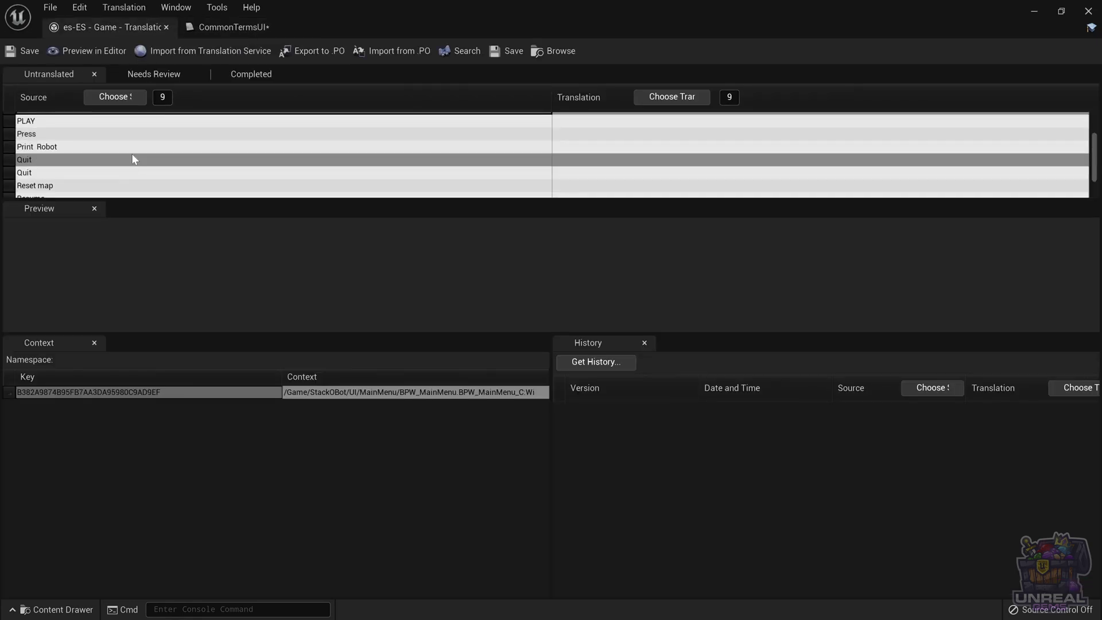
left_click(216, 30)
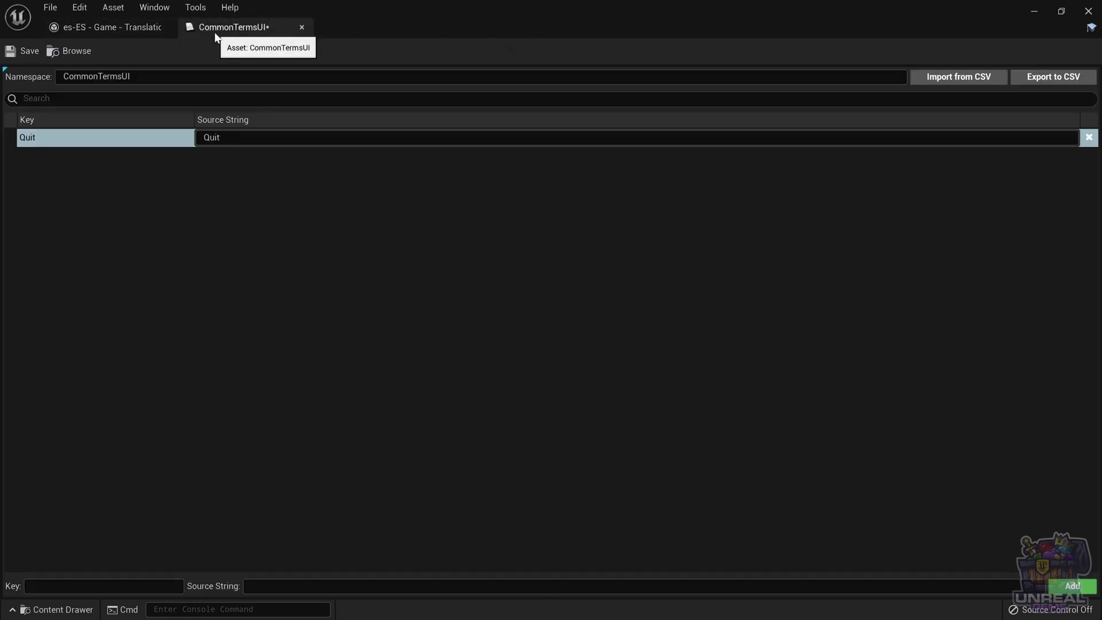
left_click(318, 255)
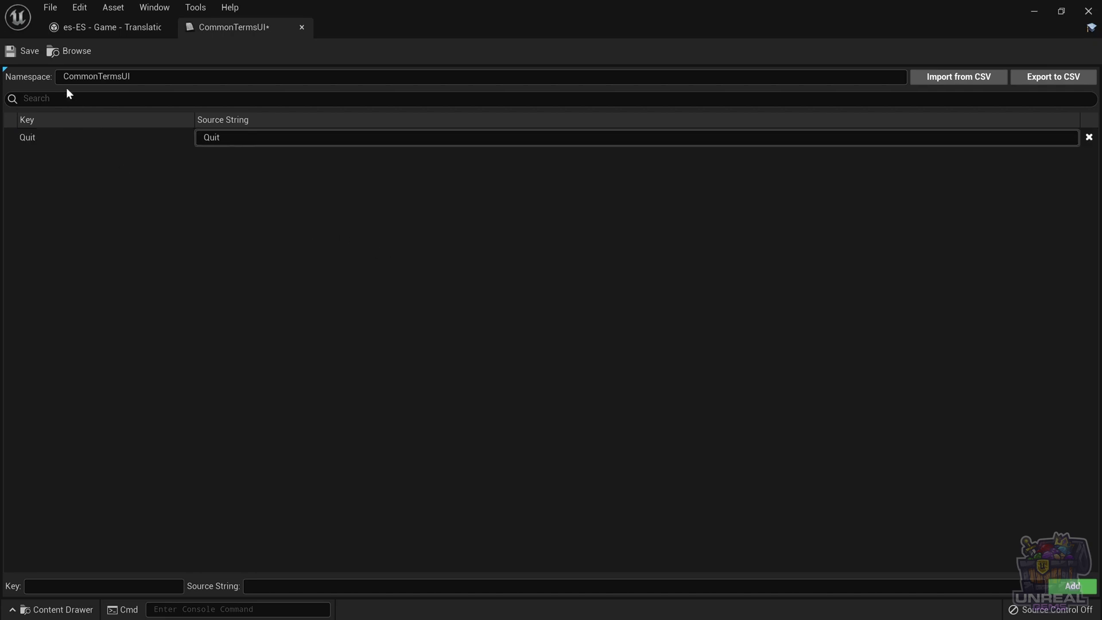
left_click(27, 54)
Open StackOBot > UI > MainMenu > BPW_MainMenu and select its Quit button.
left_click(1033, 10)
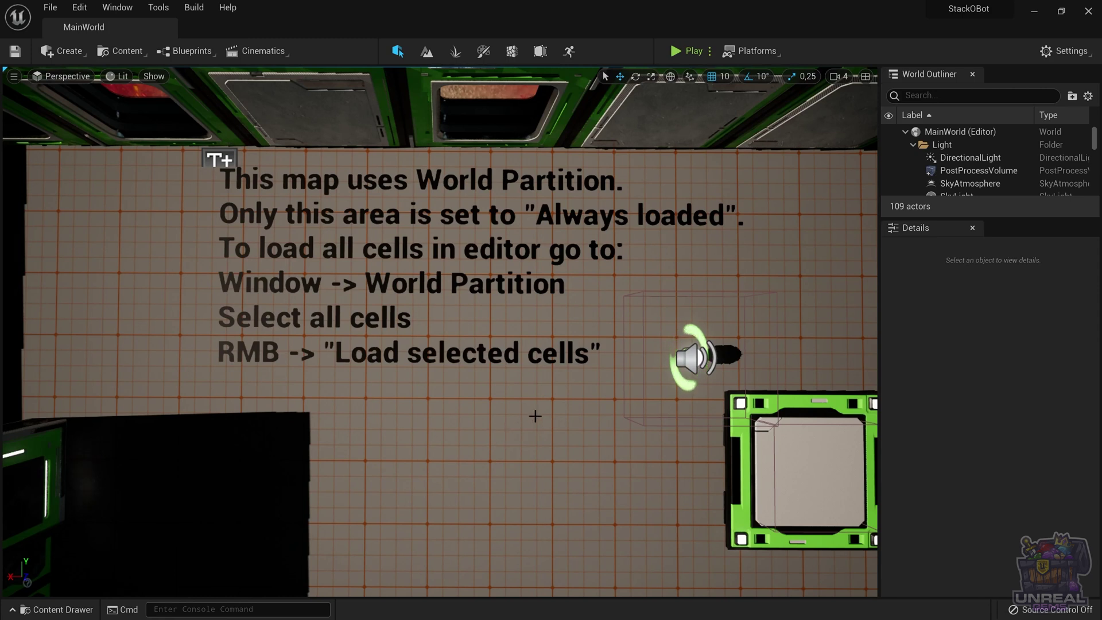
key("ctrl+space")
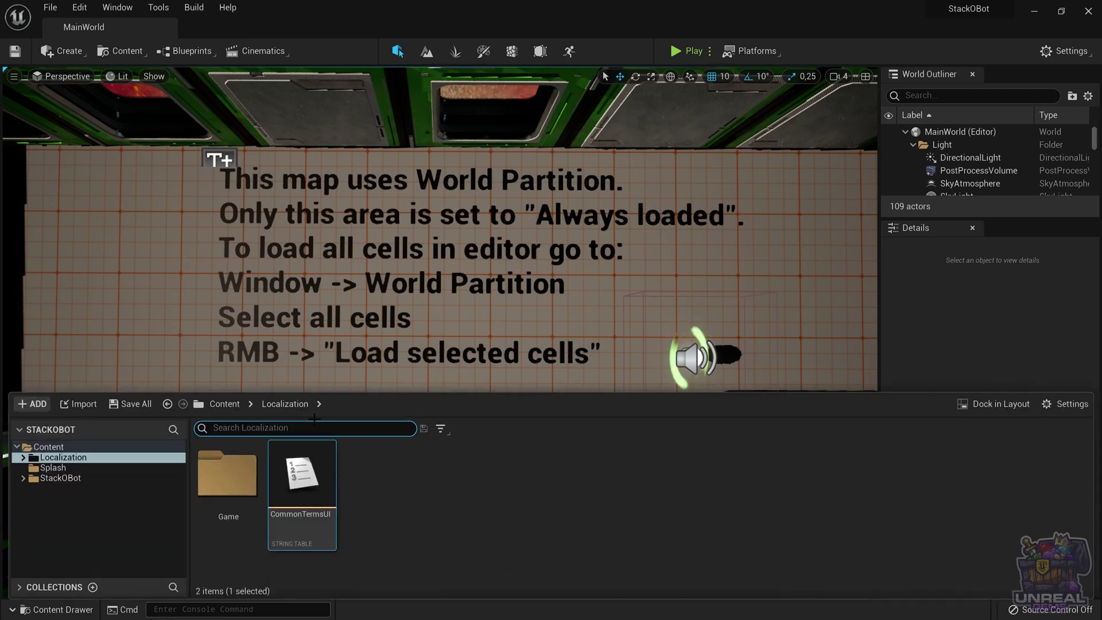
left_click(63, 478)
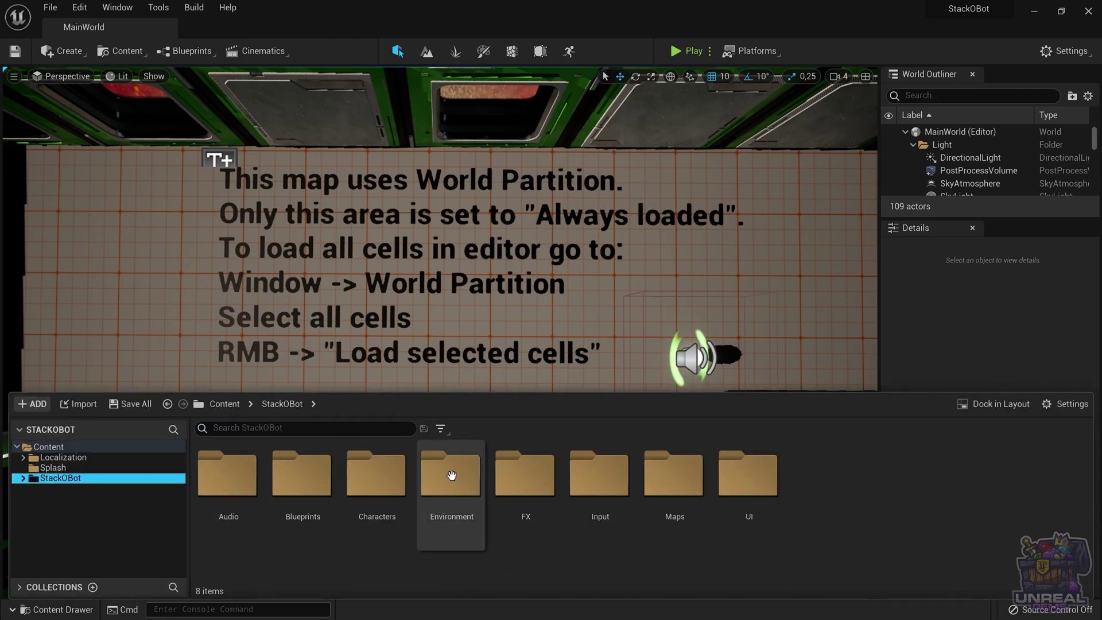
double_click(749, 491)
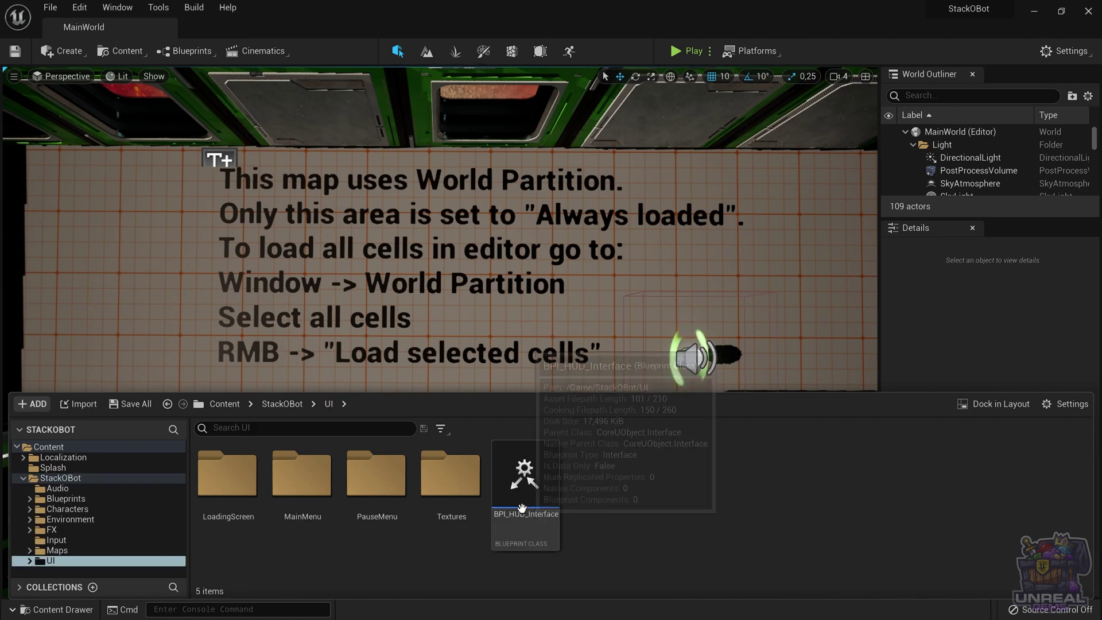
double_click(309, 503)
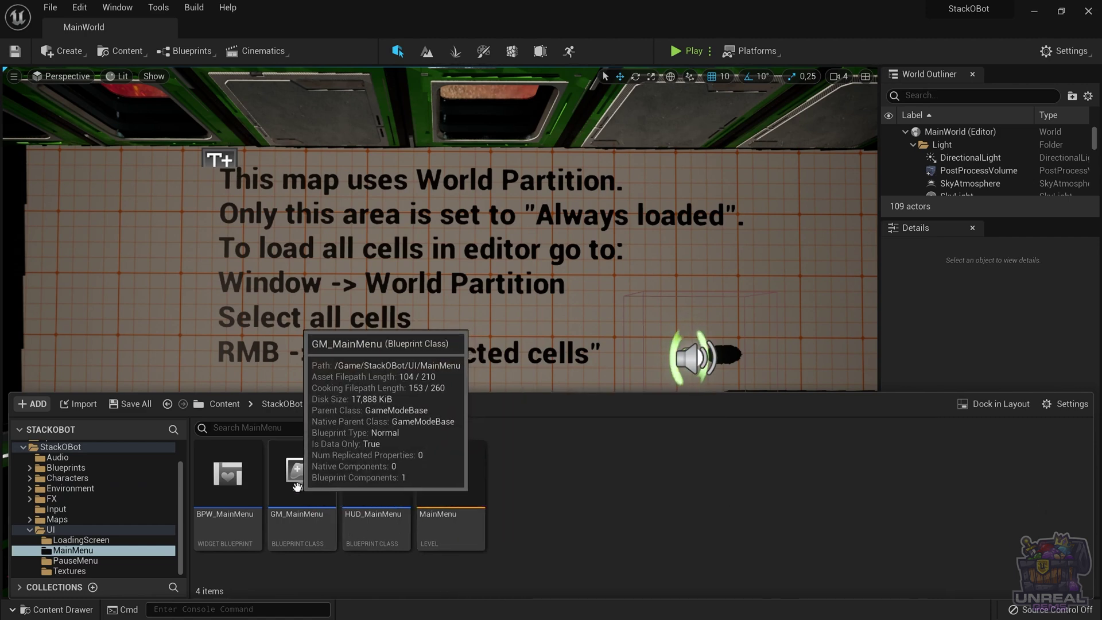
double_click(235, 487)
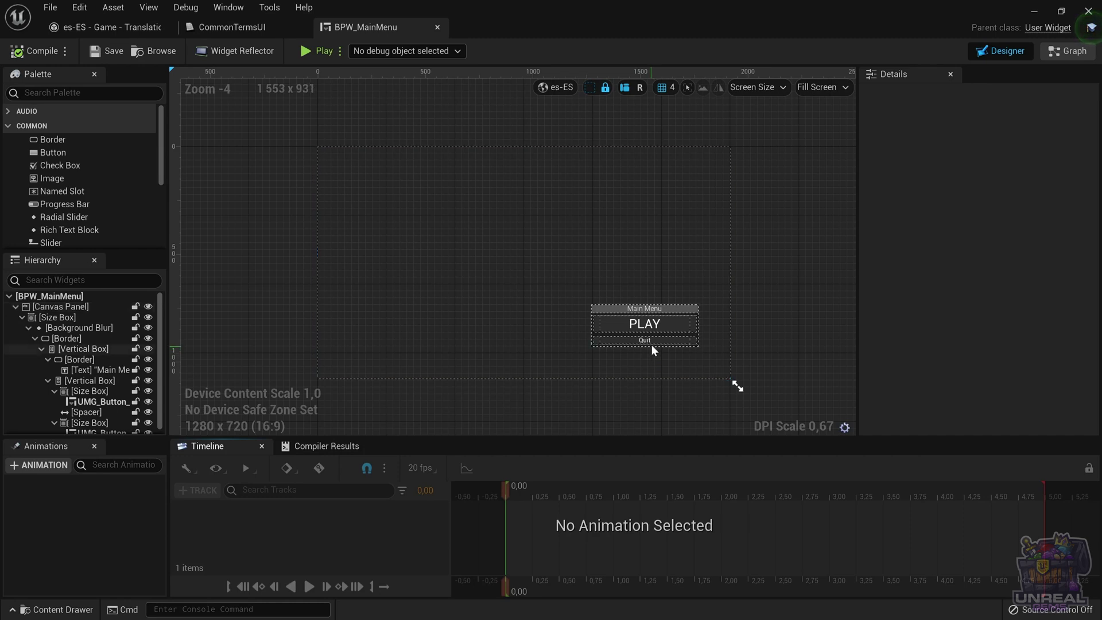
left_click(649, 340)
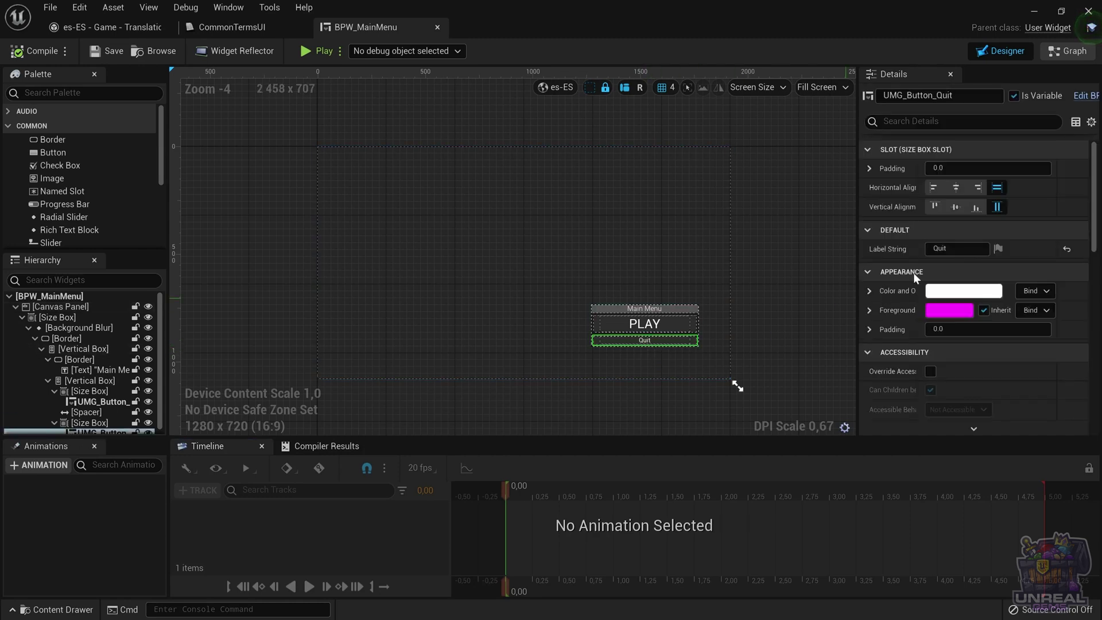
Set the Quit button label's String Table to CommonTermsUI with key Quit.
left_click(996, 251)
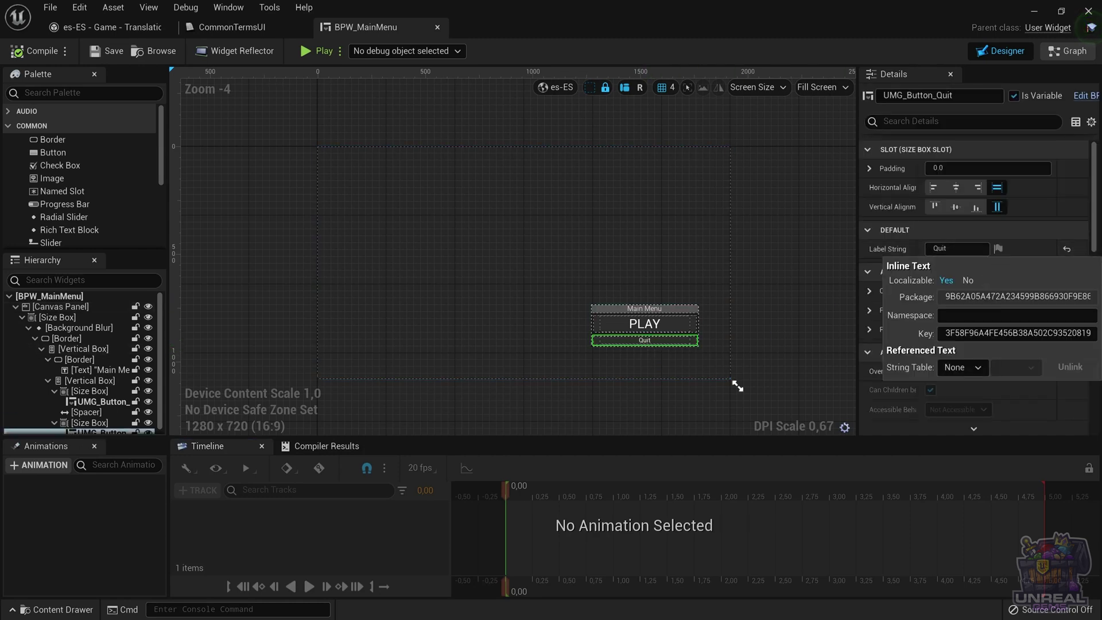
left_click(962, 368)
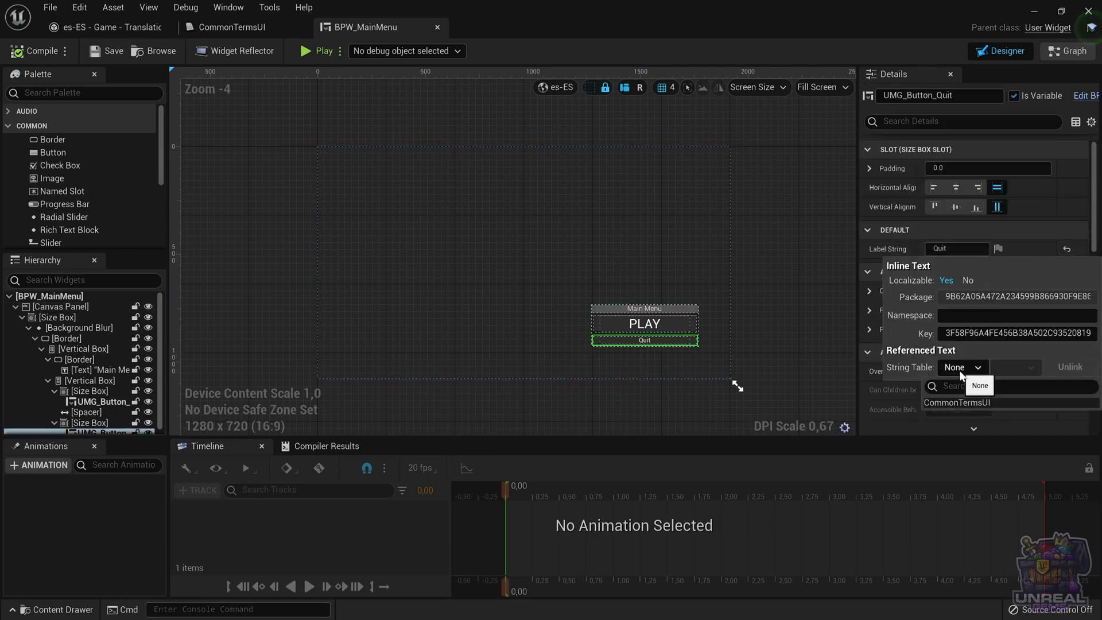
left_click(961, 401)
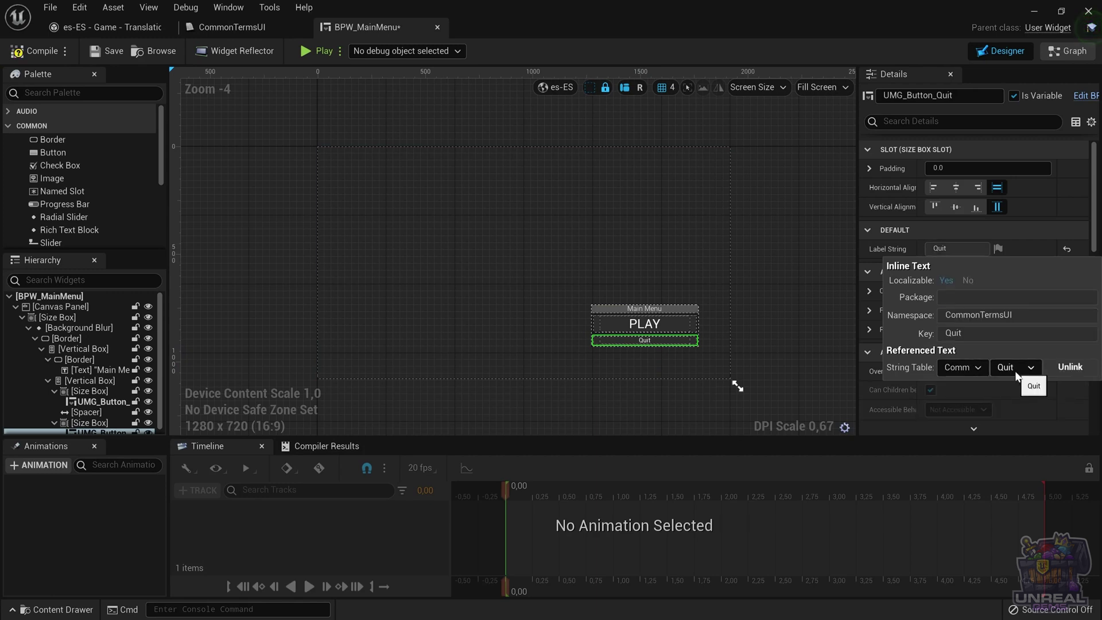
left_click(1014, 372)
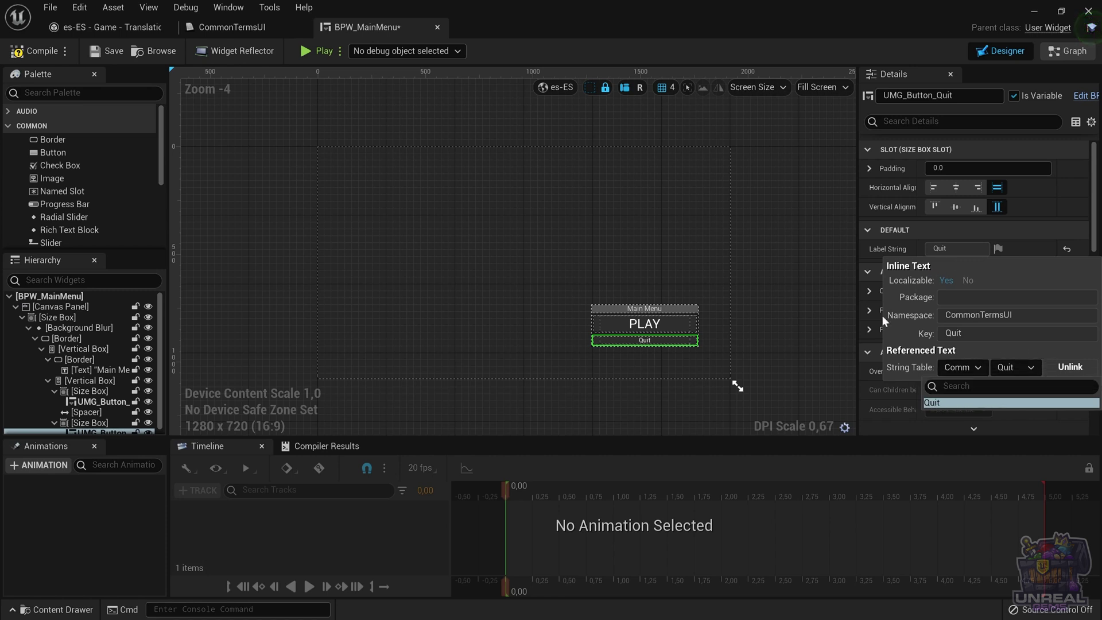
left_click(832, 315)
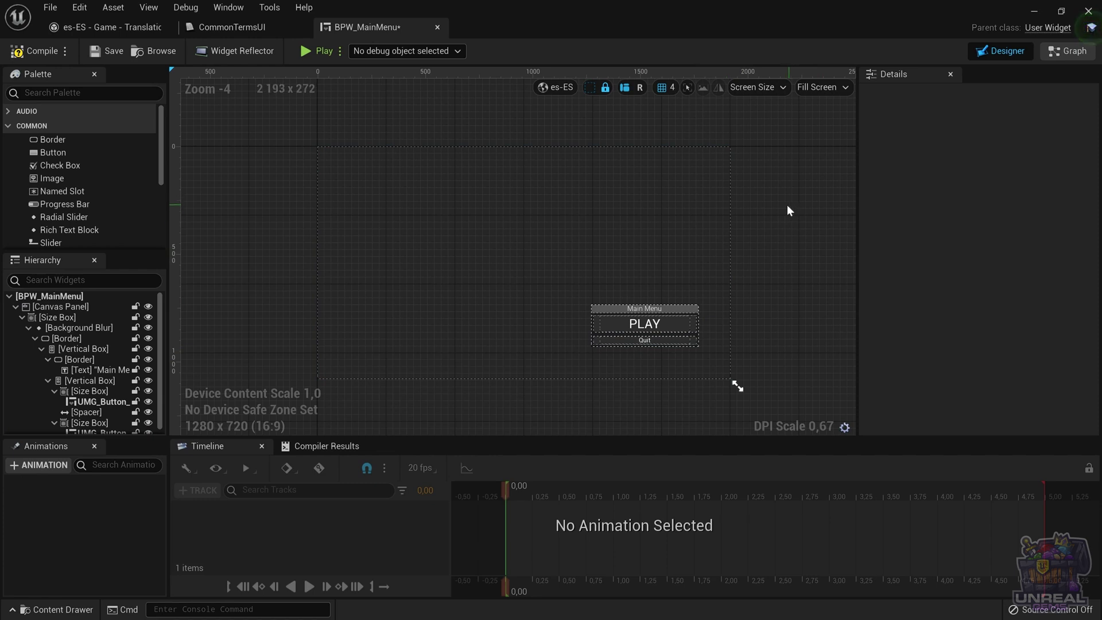
Compile and save BPW_MainMenu, then close its editor.
left_click(56, 53)
left_click(106, 53)
left_click(1033, 11)
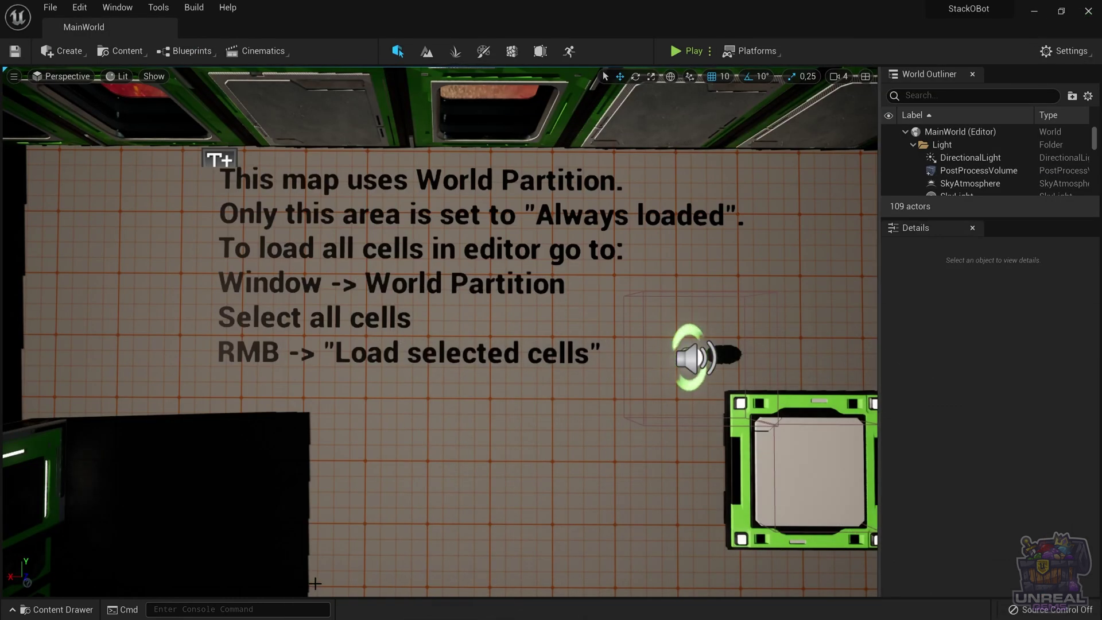
Filter the StackOBot folder to show only Widget Blueprint assets.
key("ctrl+space")
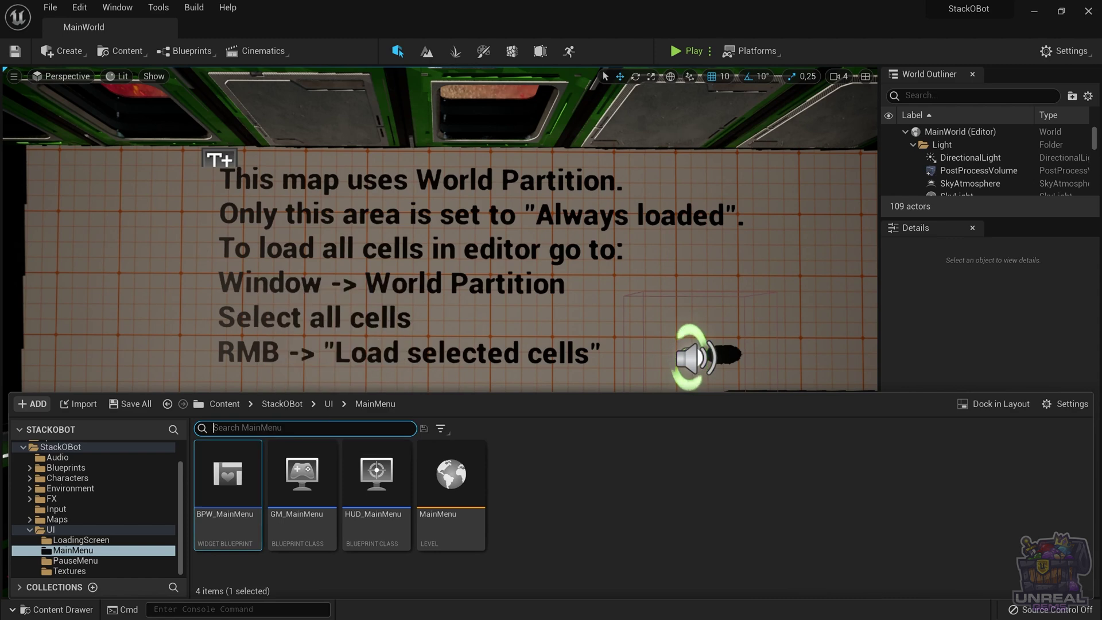
left_click(275, 403)
left_click(438, 433)
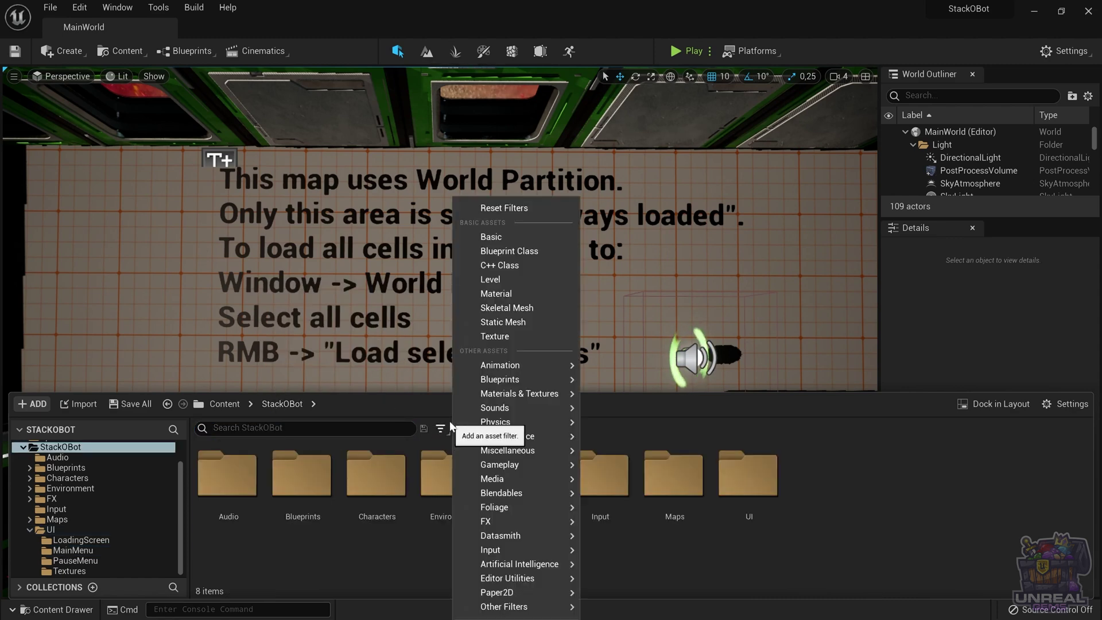
mouse_move(534, 408)
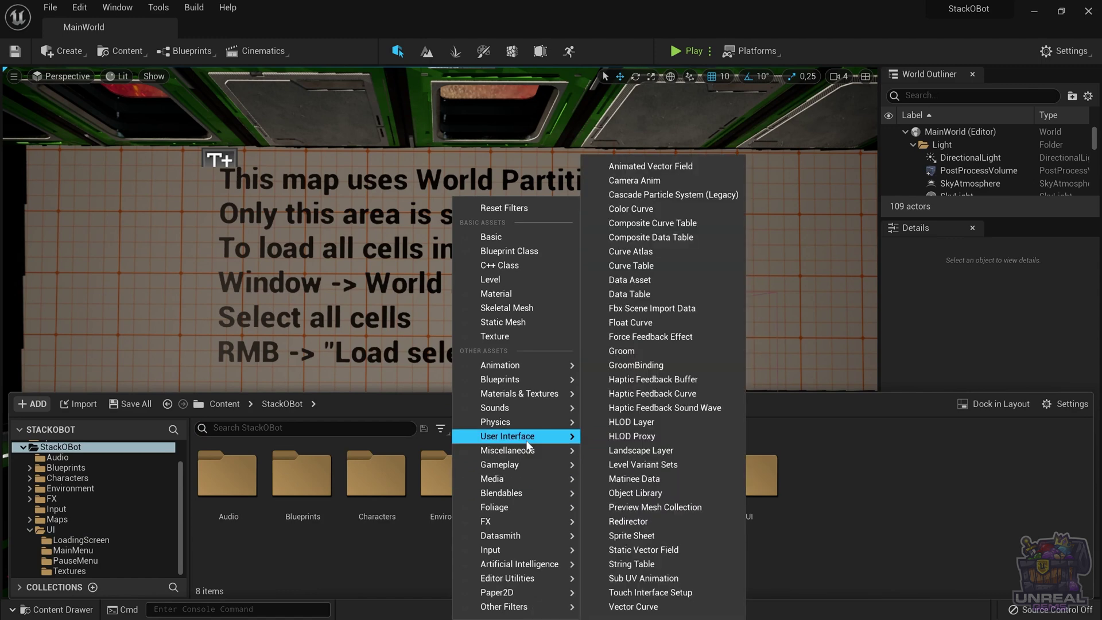
mouse_move(525, 437)
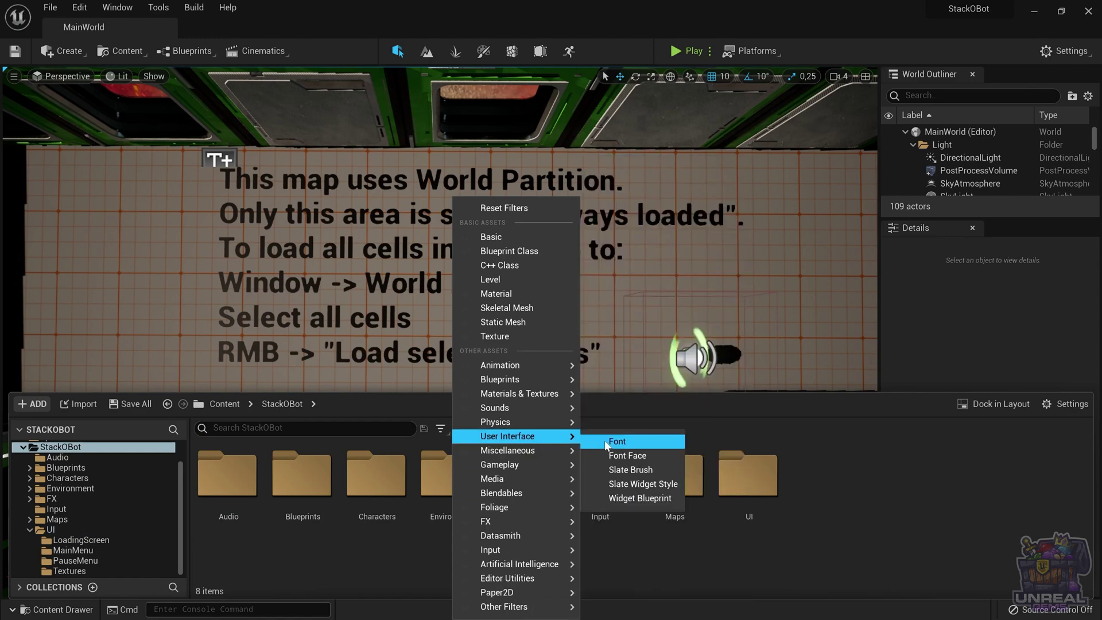
left_click(639, 498)
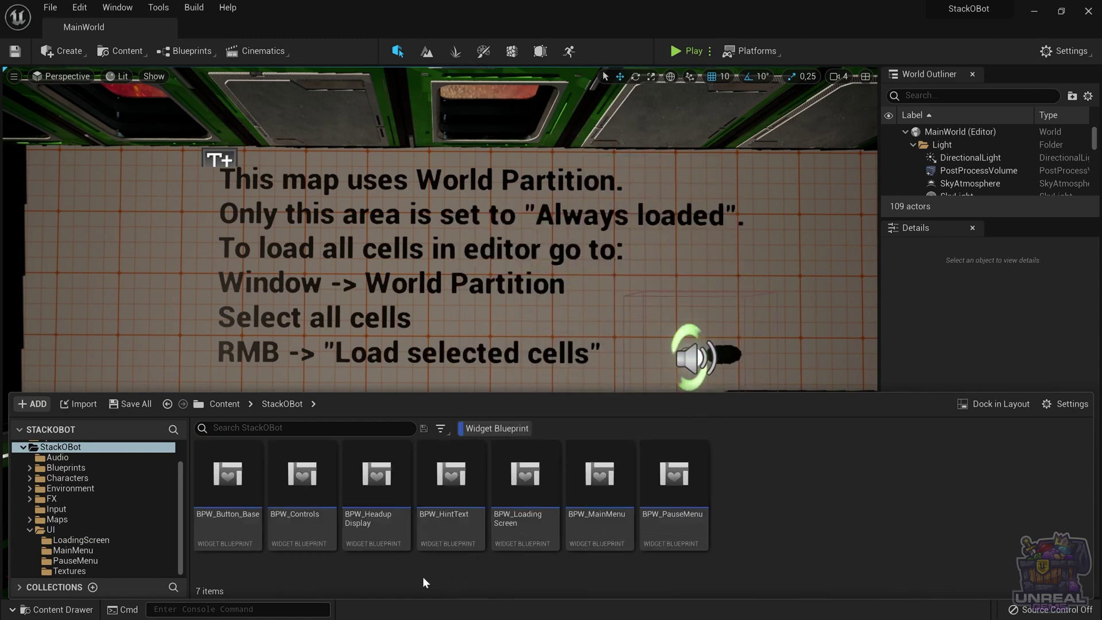
Open BPW_PauseMenu and select its Quit button.
mouse_move(467, 549)
double_click(677, 488)
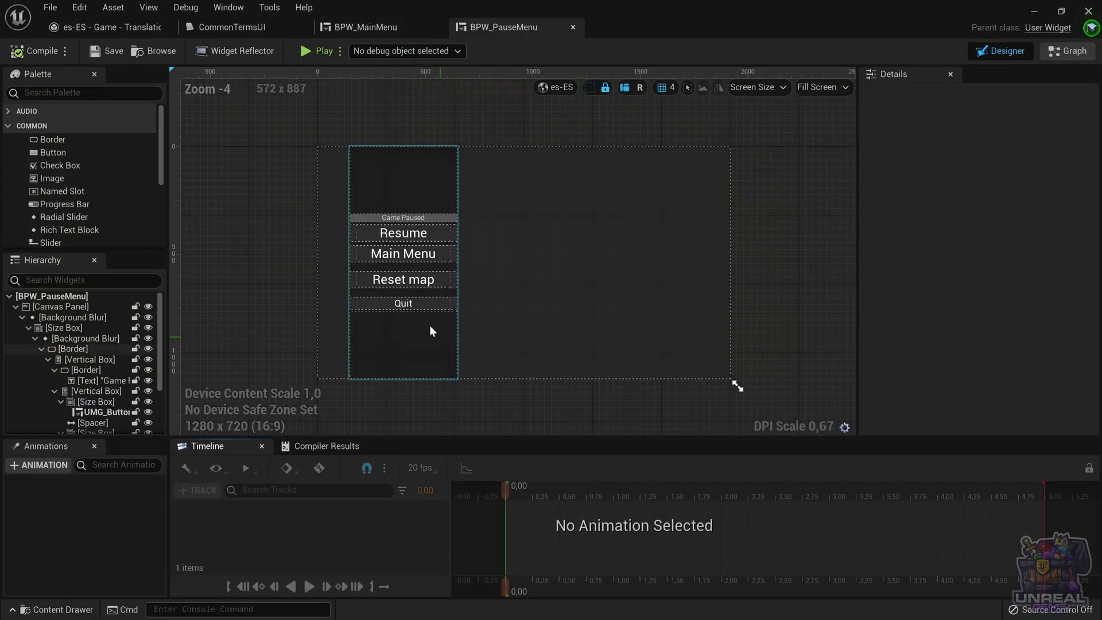
left_click(404, 305)
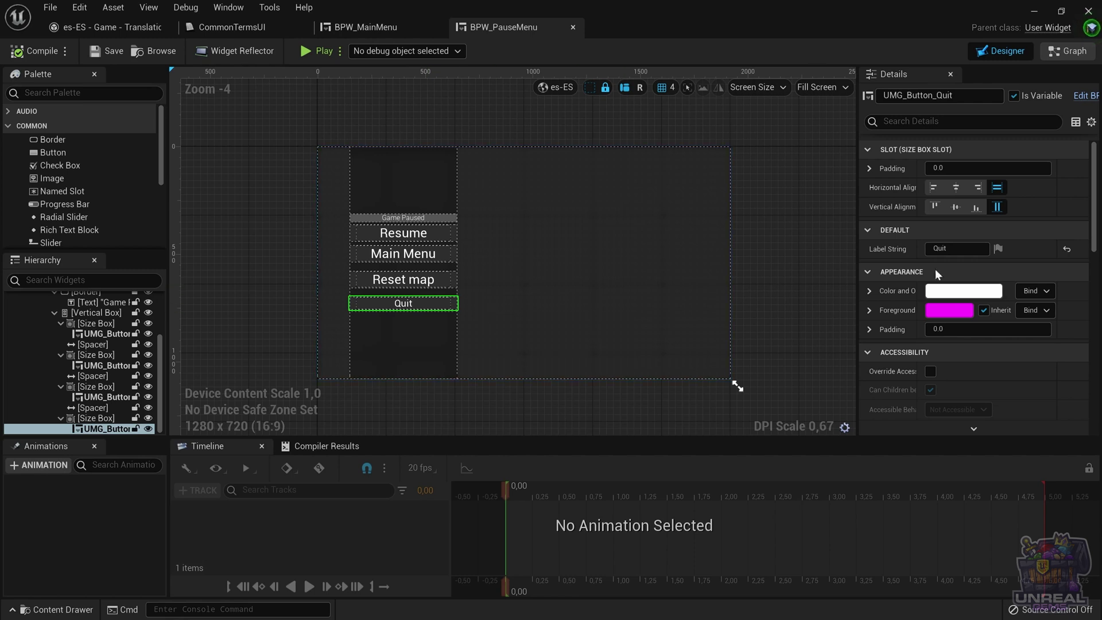
Link the Quit label to CommonTermsUI's Quit key, redoing the link once.
left_click(999, 248)
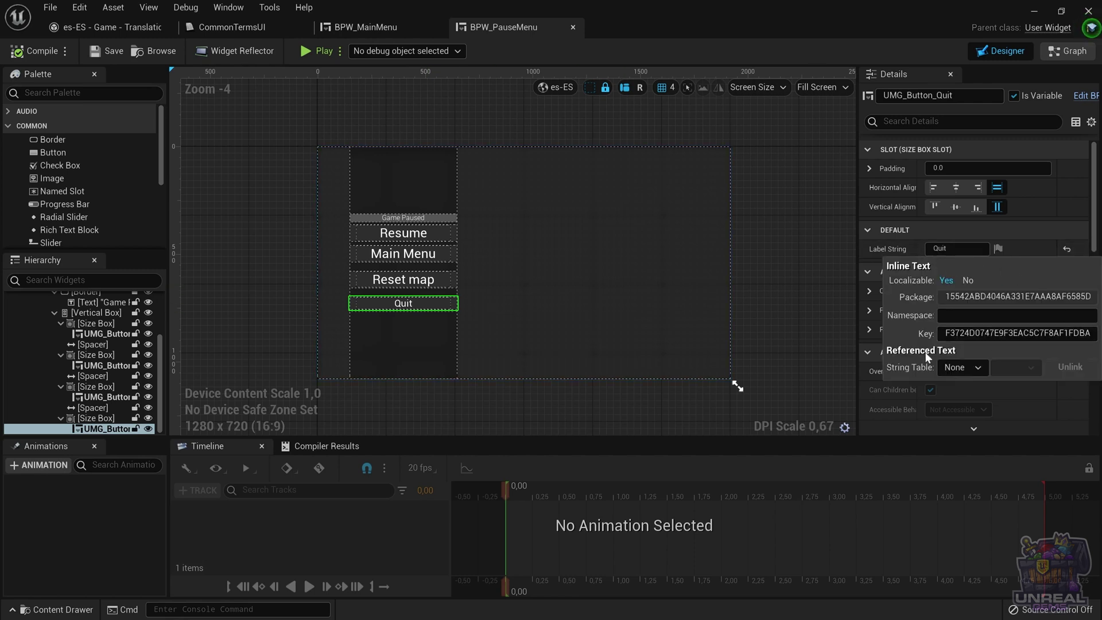
left_click(963, 366)
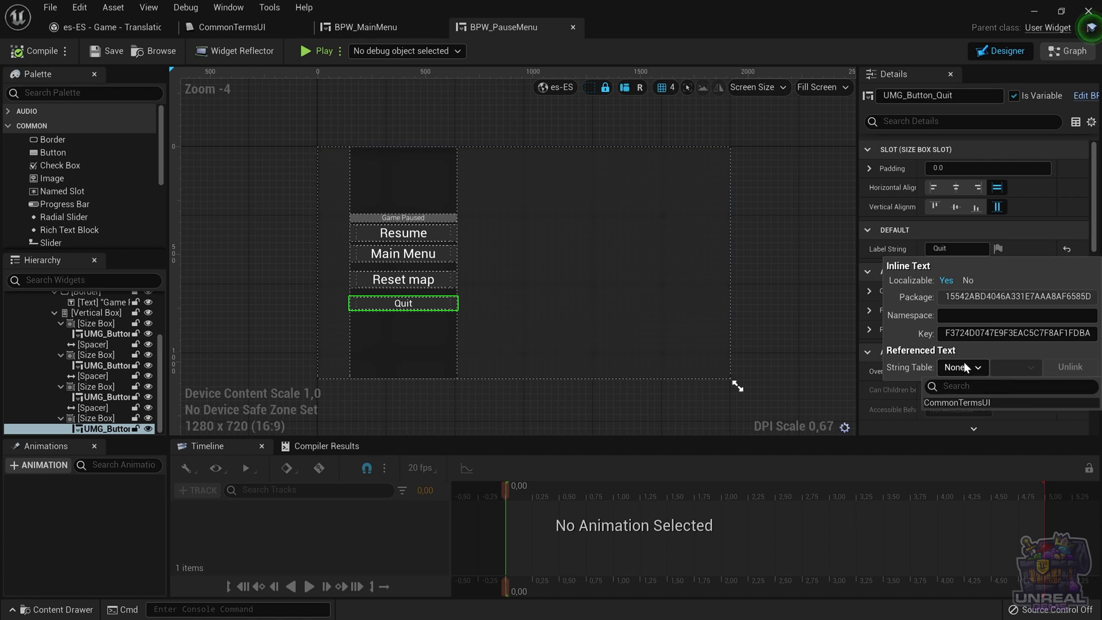
left_click(968, 403)
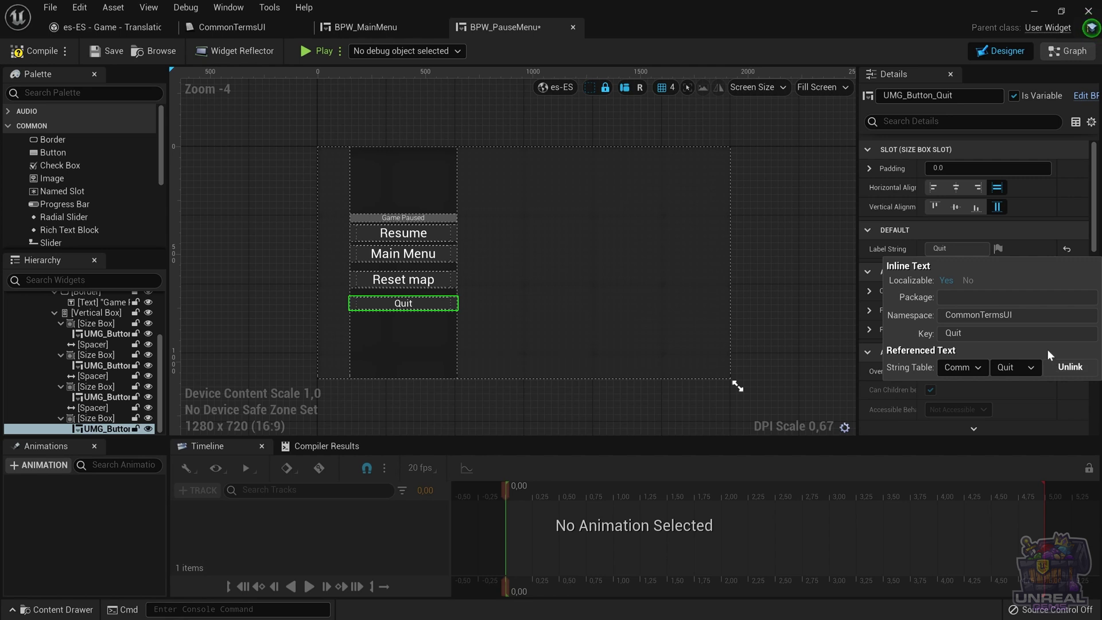
left_click(1071, 366)
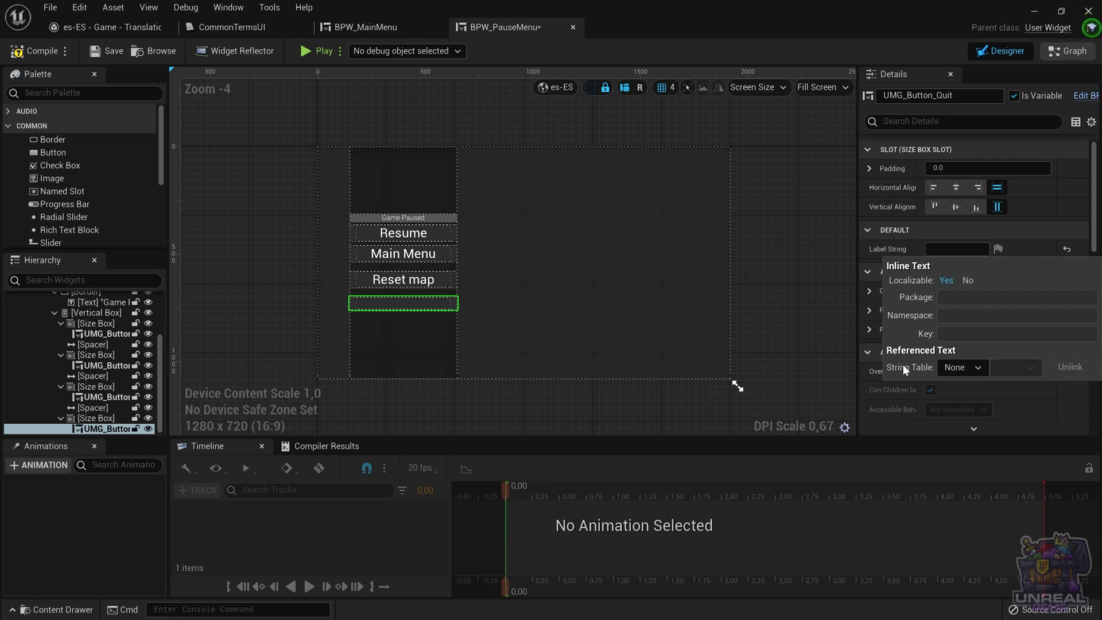
left_click(979, 366)
left_click(964, 402)
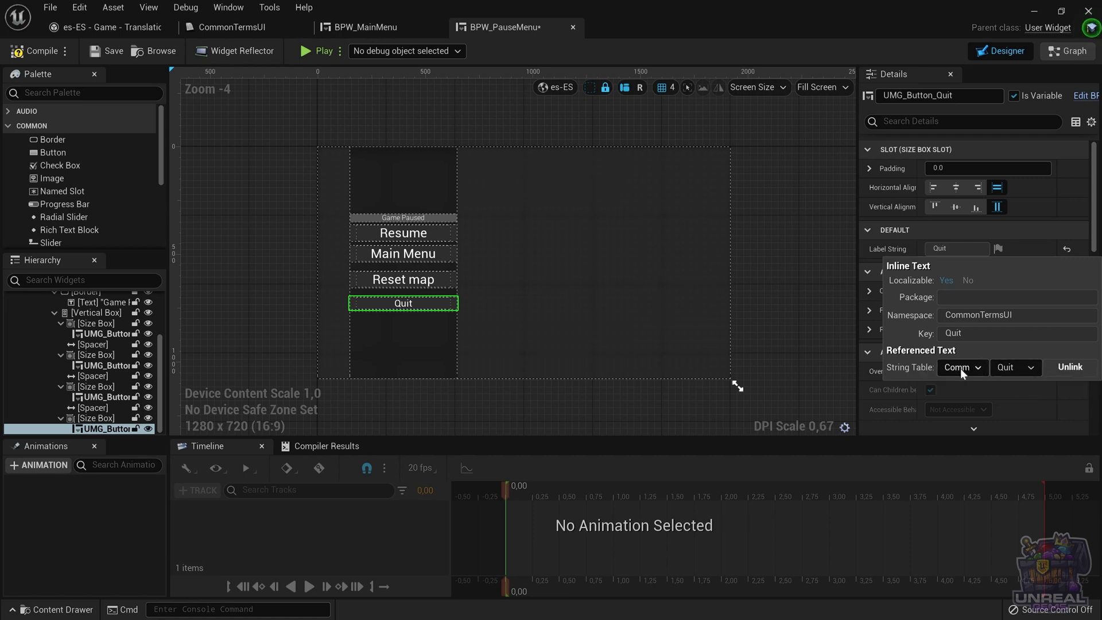
left_click(805, 281)
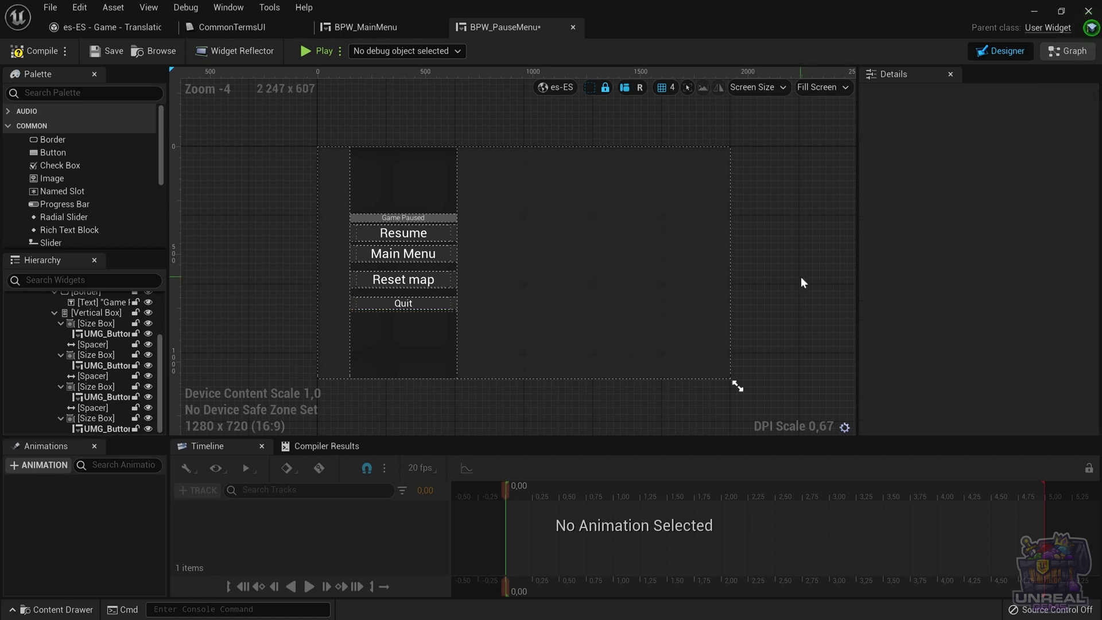
Compile and save BPW_PauseMenu, close the es-ES translation editor, and return to the dashboard.
left_click(30, 50)
left_click(106, 50)
left_click(122, 25)
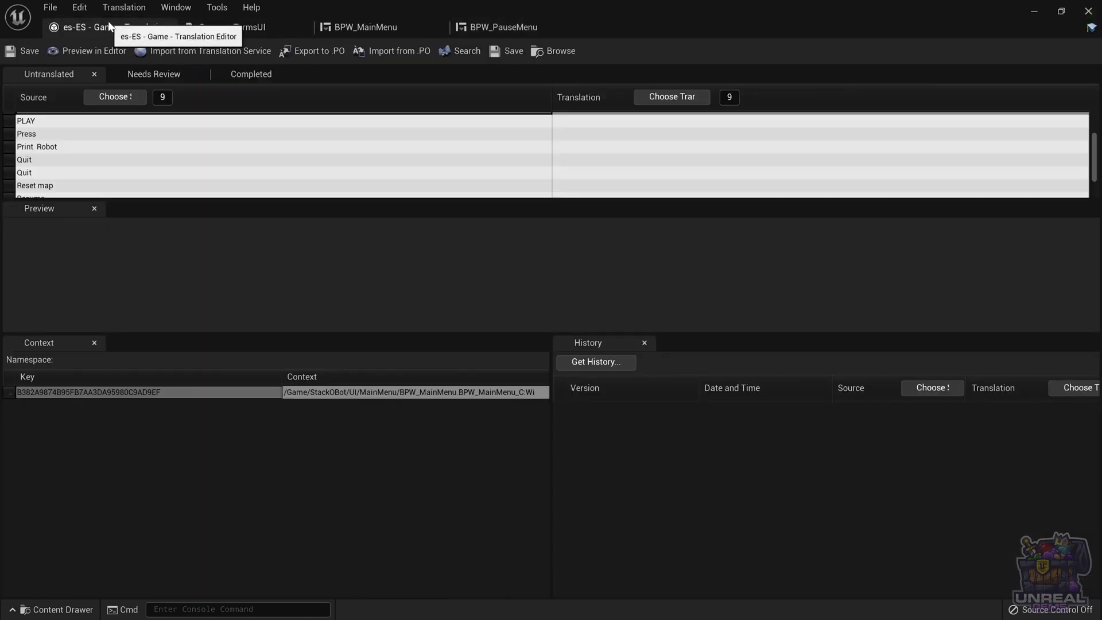
left_click(1089, 11)
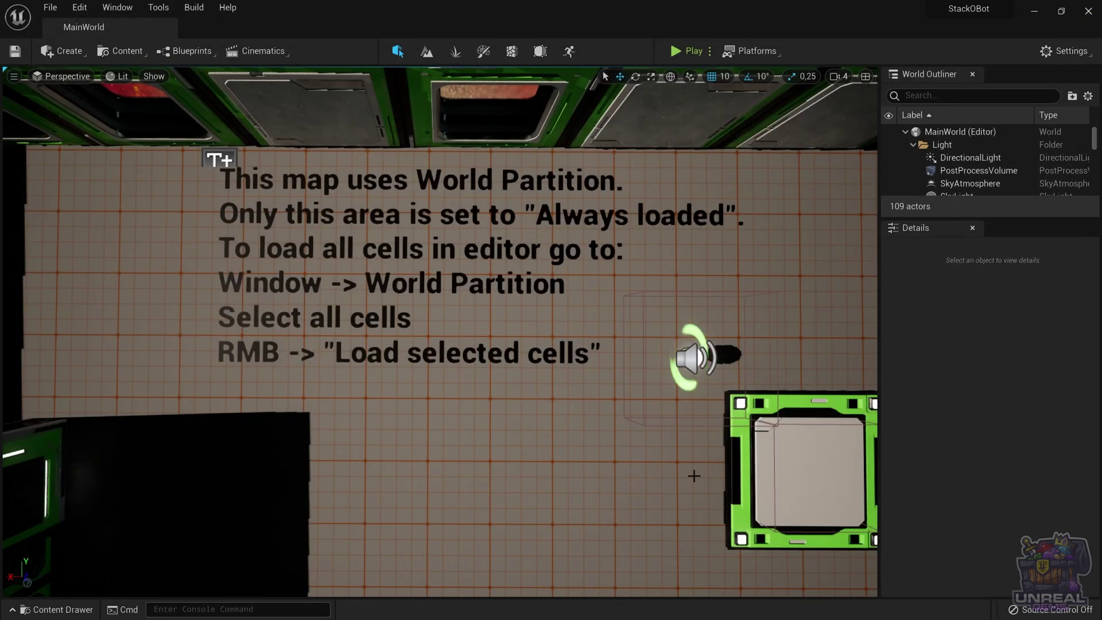
key("alt+Tab")
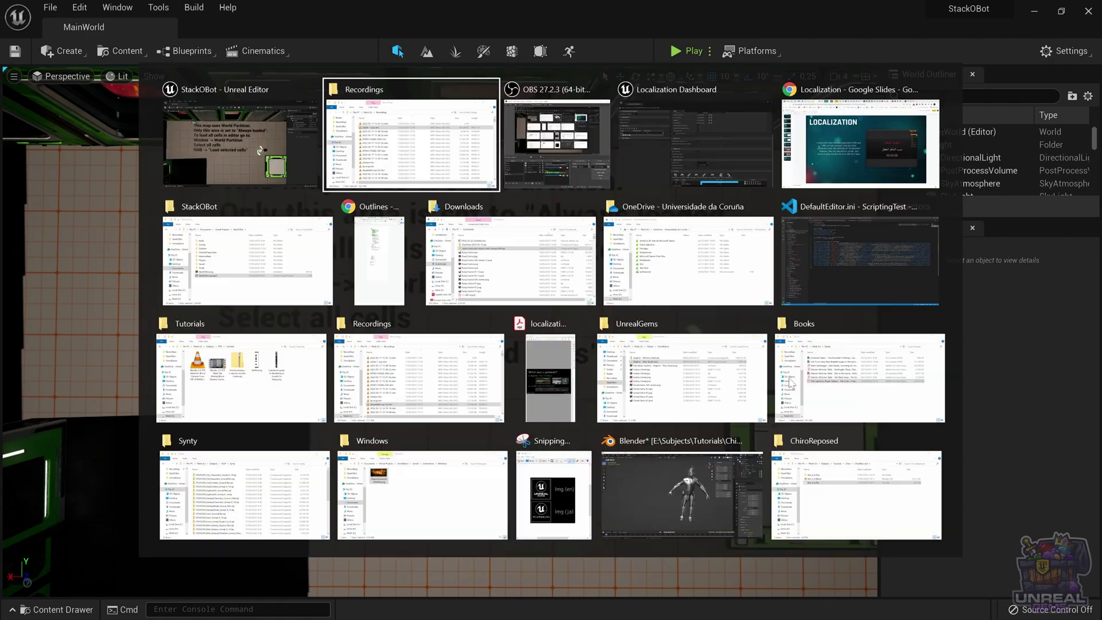
key("alt+Tab")
key("alt+Tab")
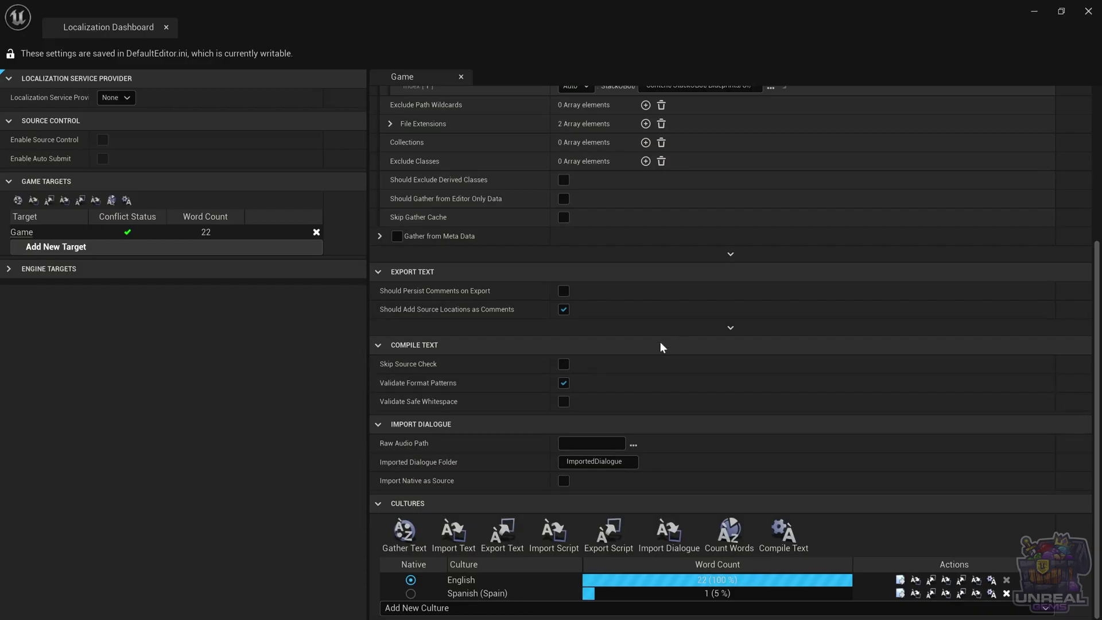
Gather the game's localizable text and open the Spanish translations.
left_click(394, 535)
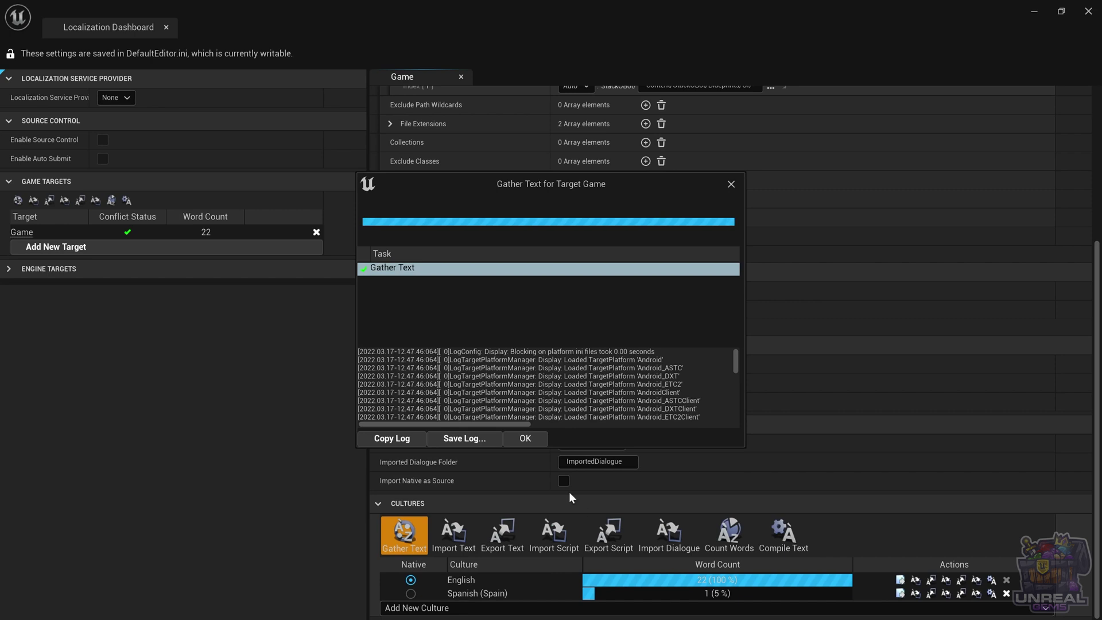
left_click(509, 440)
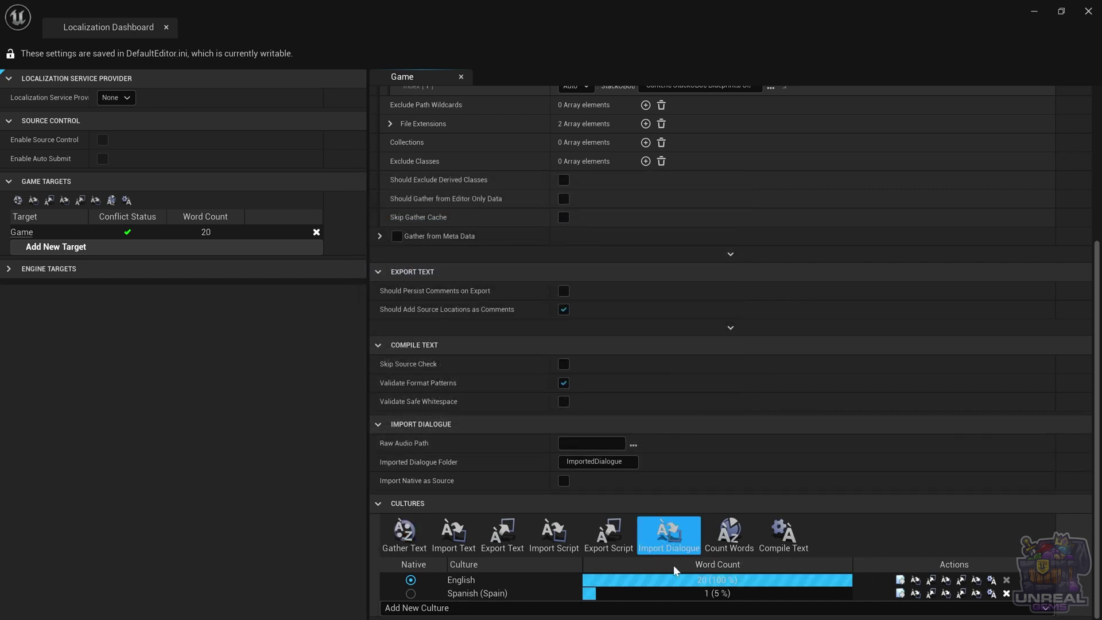
left_click(900, 593)
Review the untranslated Spanish strings, then minimize the translation editor and dashboard.
scroll(76, 161, "down", 3)
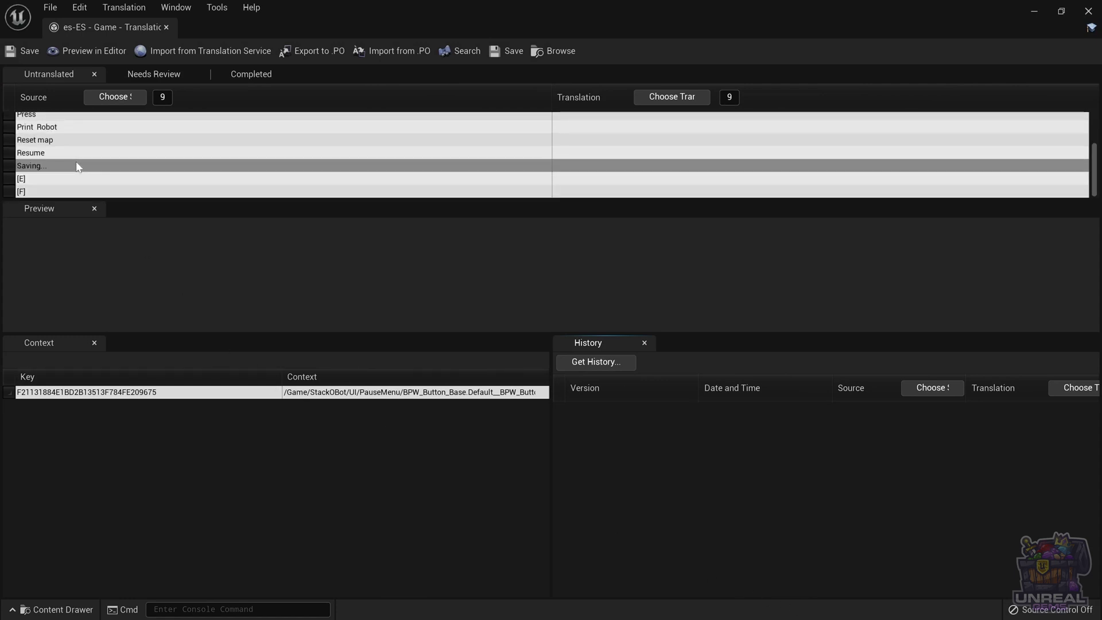
scroll(77, 163, "up", 3)
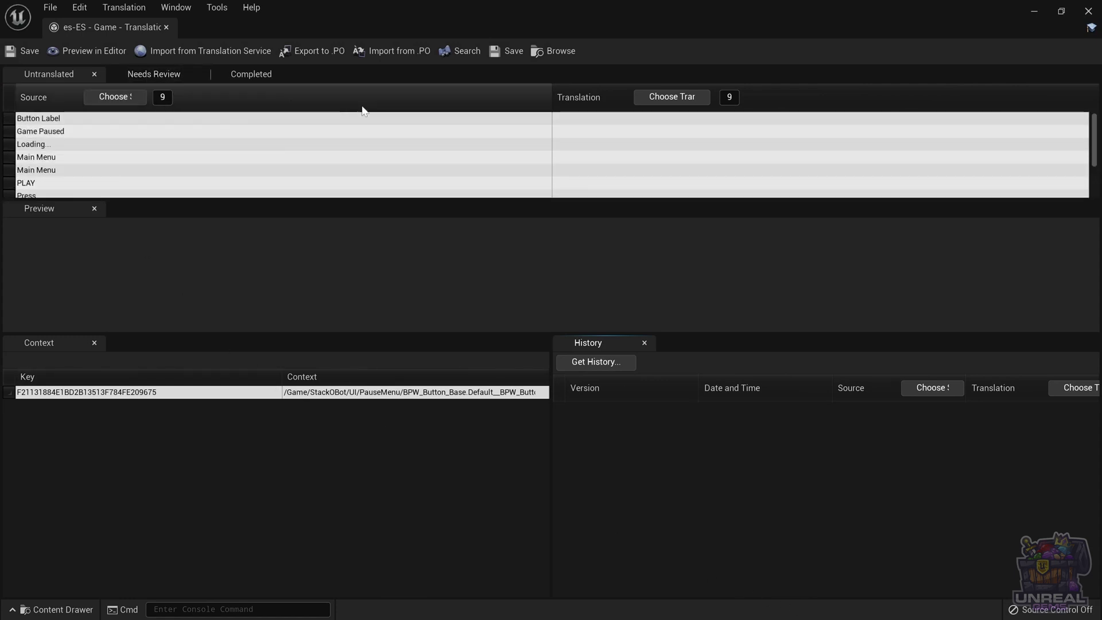
left_click(1030, 10)
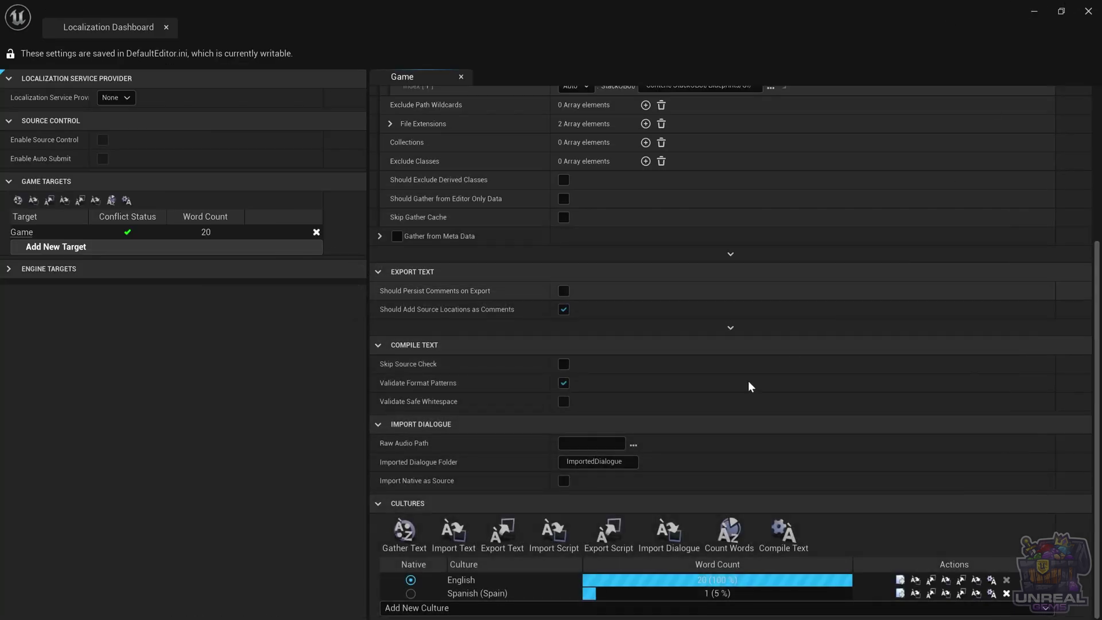
left_click(1031, 12)
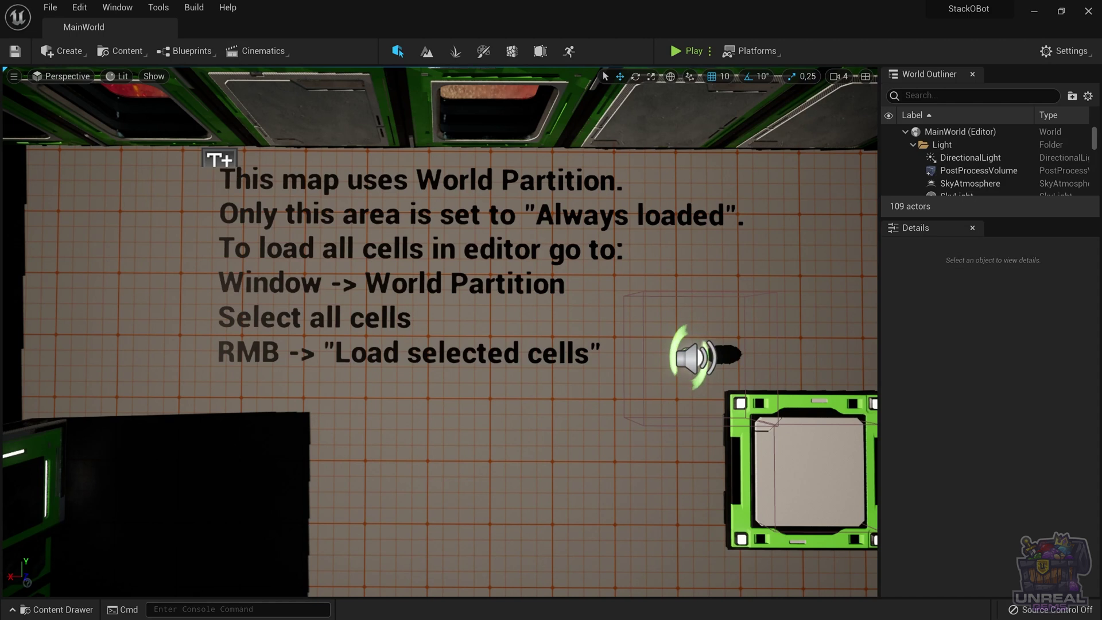
Show all asset types in Content/Localization by clearing the Widget Blueprint filter.
key("ctrl+space")
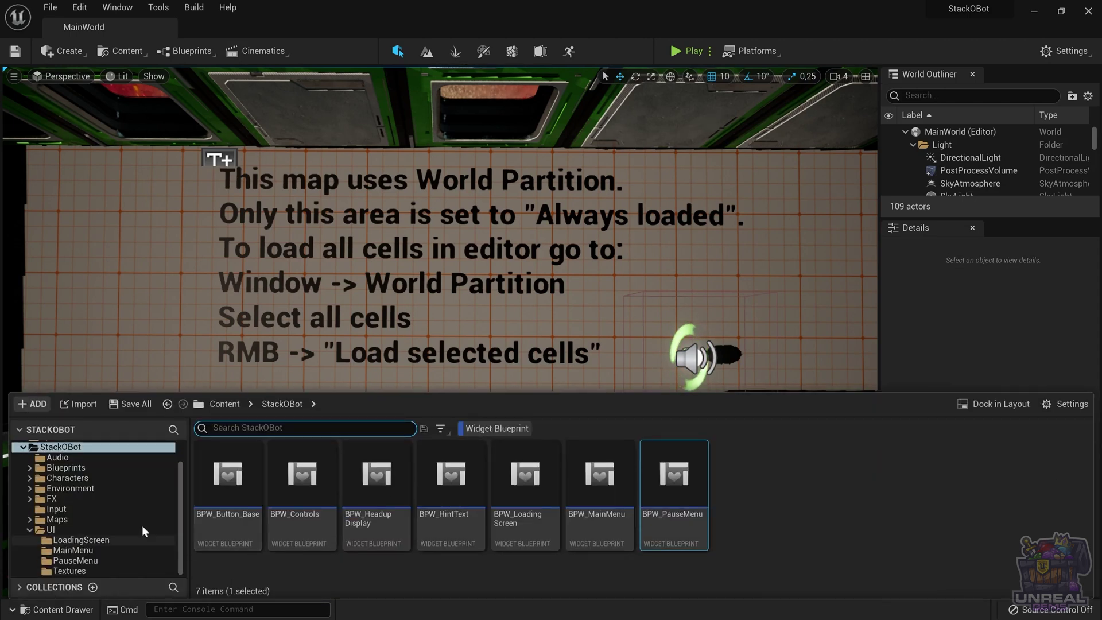
scroll(81, 497, "up", 2)
left_click(57, 457)
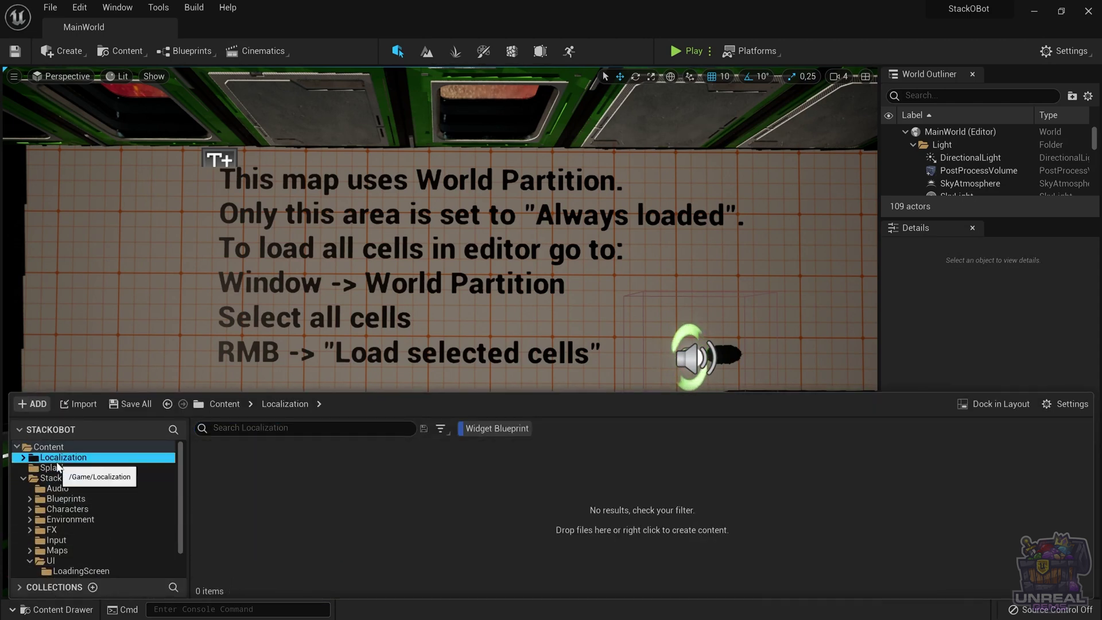
left_click(502, 430)
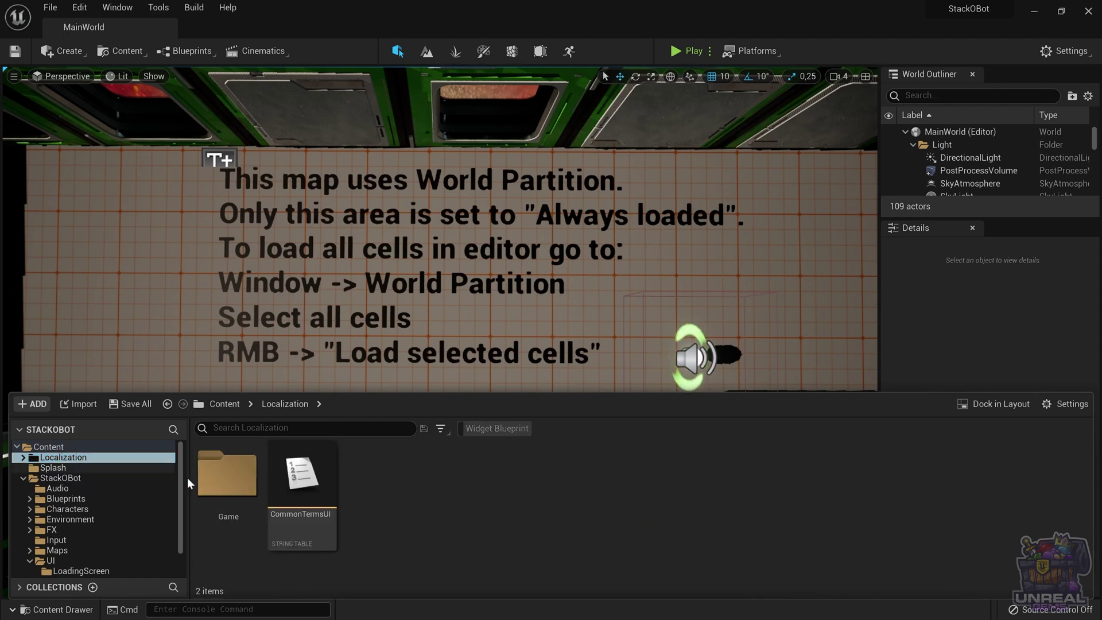
Move the CommonTermsUI string table into the StackOBot UI folder and return to the Localization Dashboard.
right_click(312, 484)
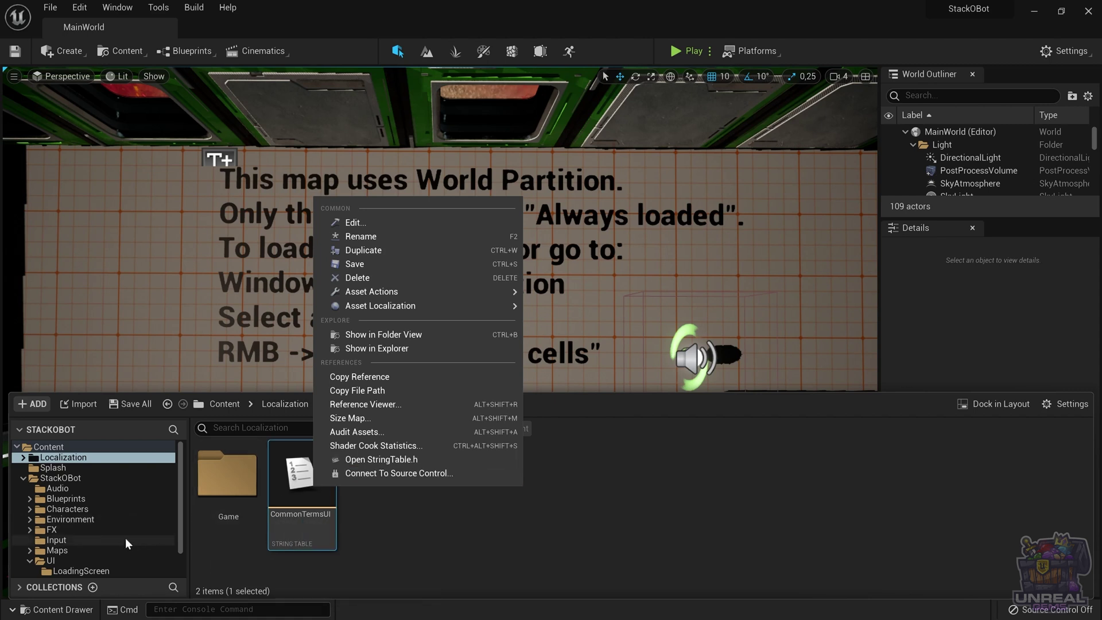
scroll(101, 535, "down", 3)
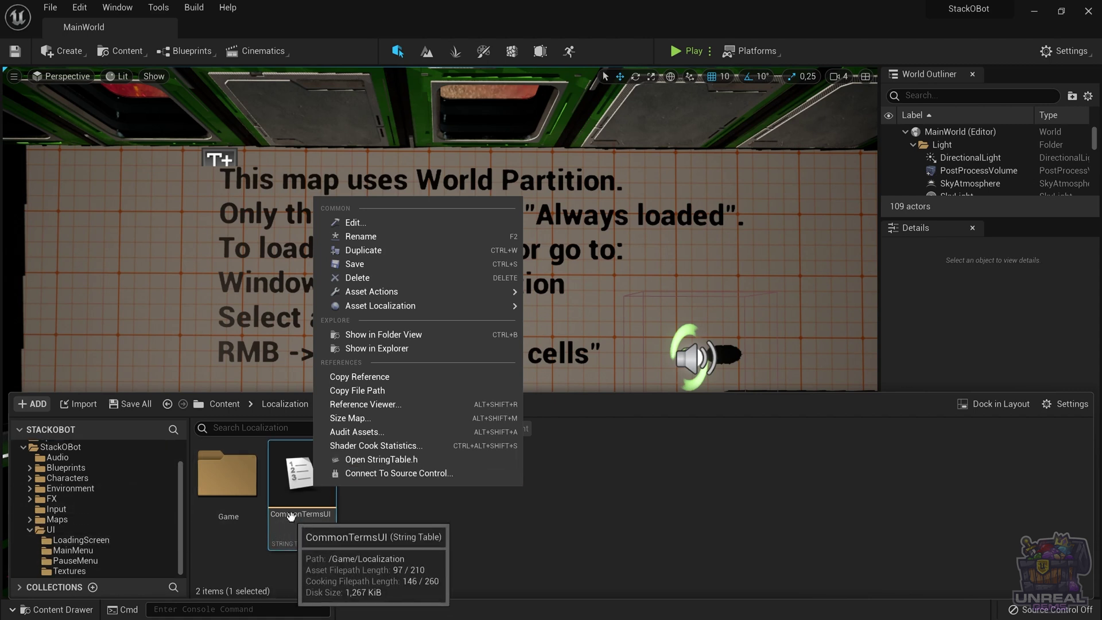
left_click(290, 519)
left_click_drag(290, 520, 71, 535)
left_click(104, 558)
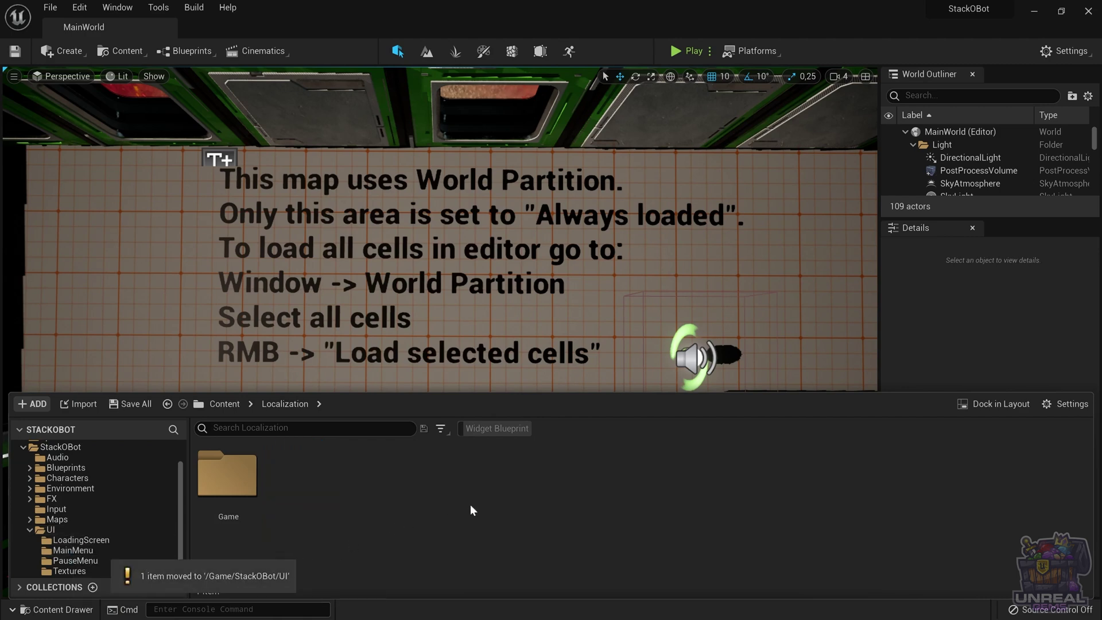
key("alt+Tab")
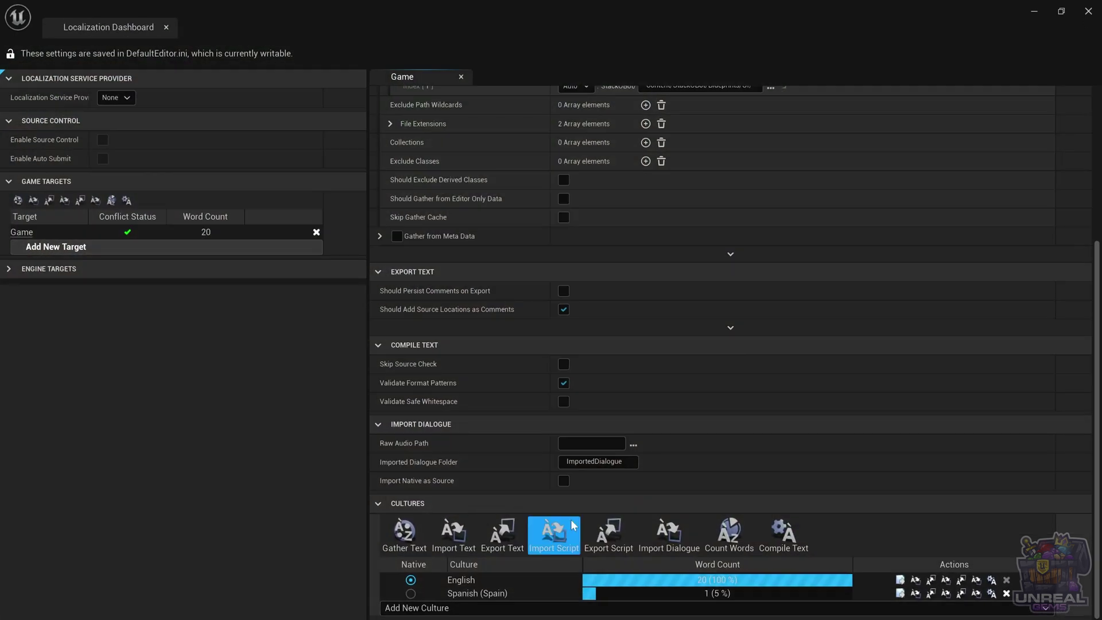
Regather the game's text so the English word count rises to 21.
left_click(405, 533)
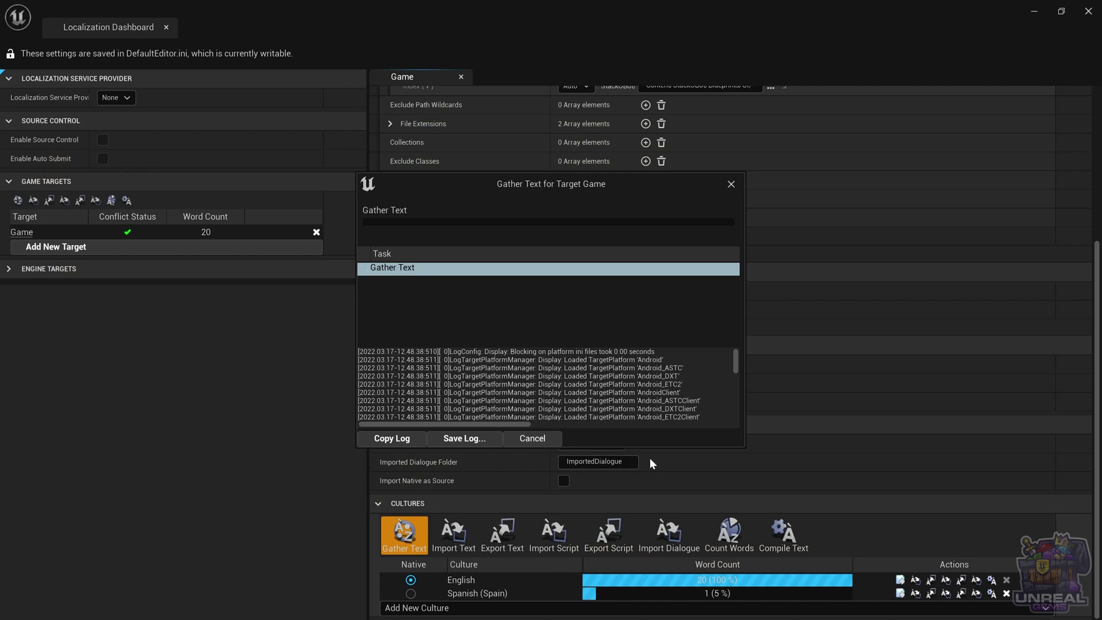
left_click(525, 439)
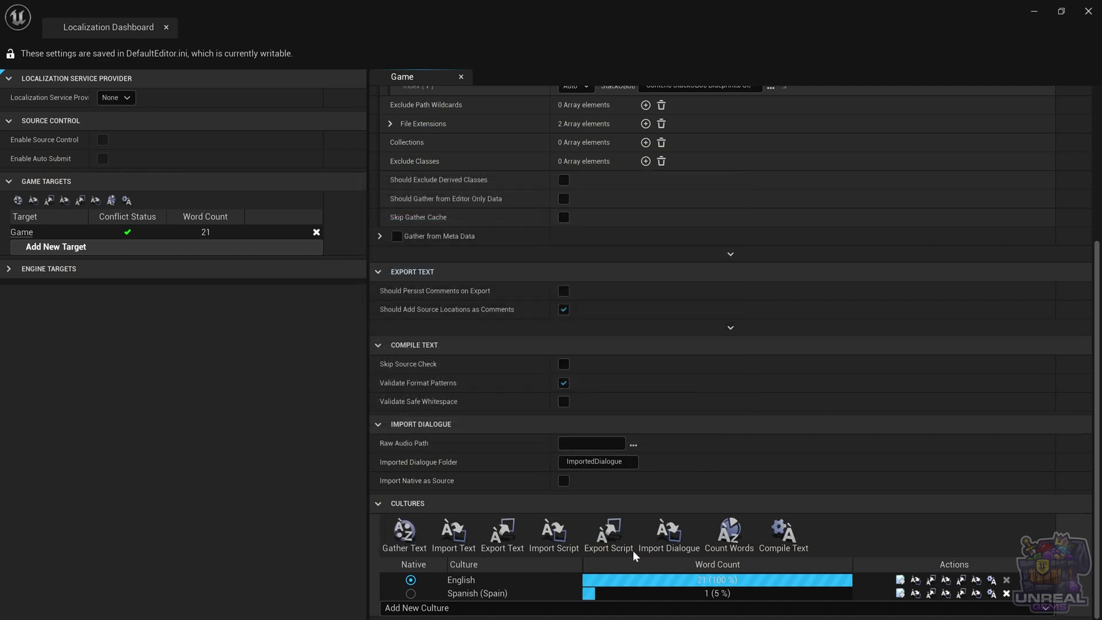
Open the Spanish (es-ES) translations and scroll to the Quit string.
left_click(898, 594)
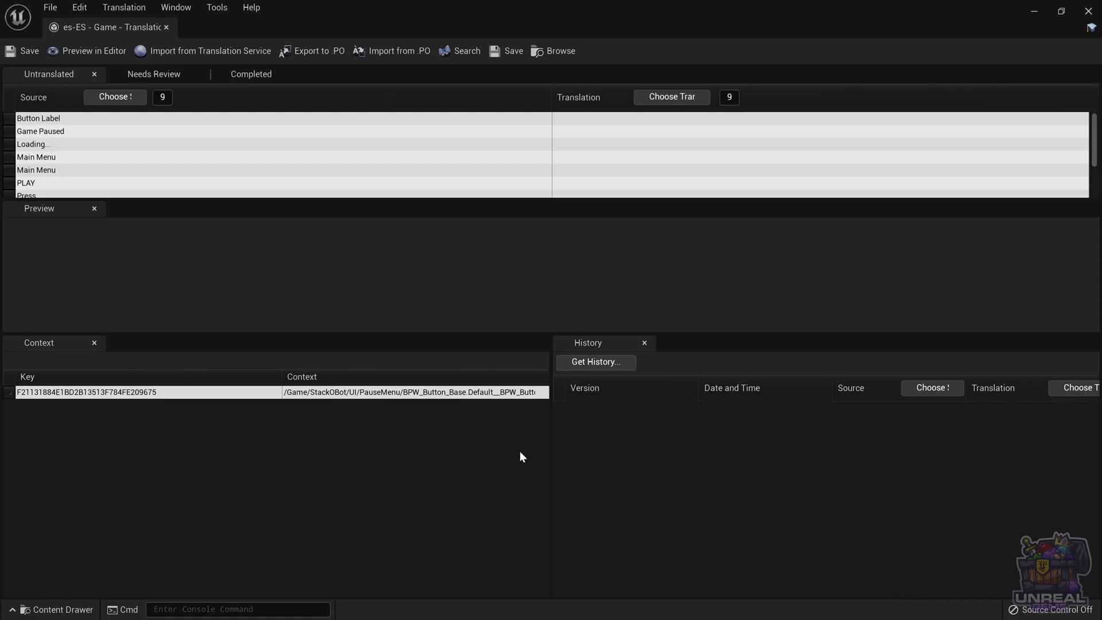
scroll(100, 160, "down", 3)
scroll(95, 166, "up", 4)
scroll(99, 157, "down", 4)
scroll(103, 147, "down", 1)
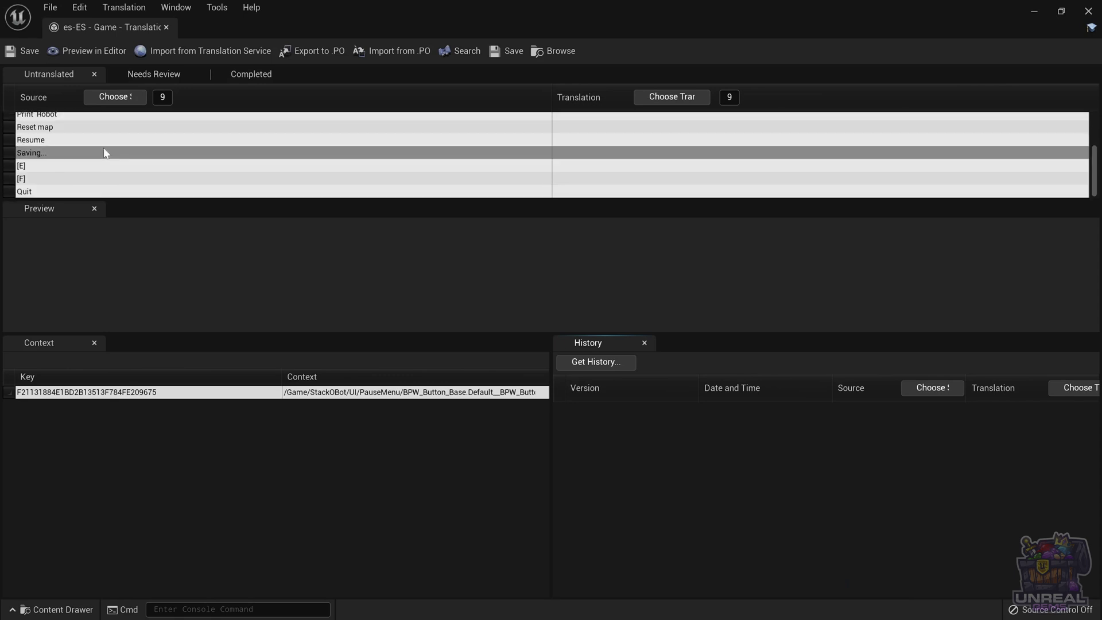
Enter 'Salir' as the Spanish translation of Quit and close the Translation Editor.
left_click(61, 194)
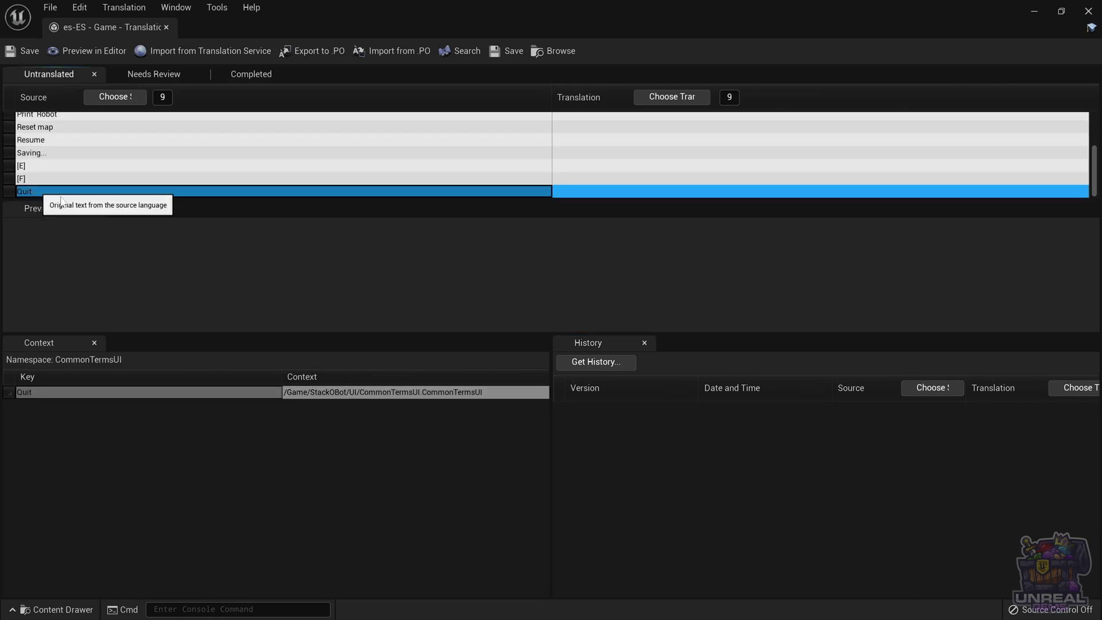
left_click(576, 193)
left_click(576, 194)
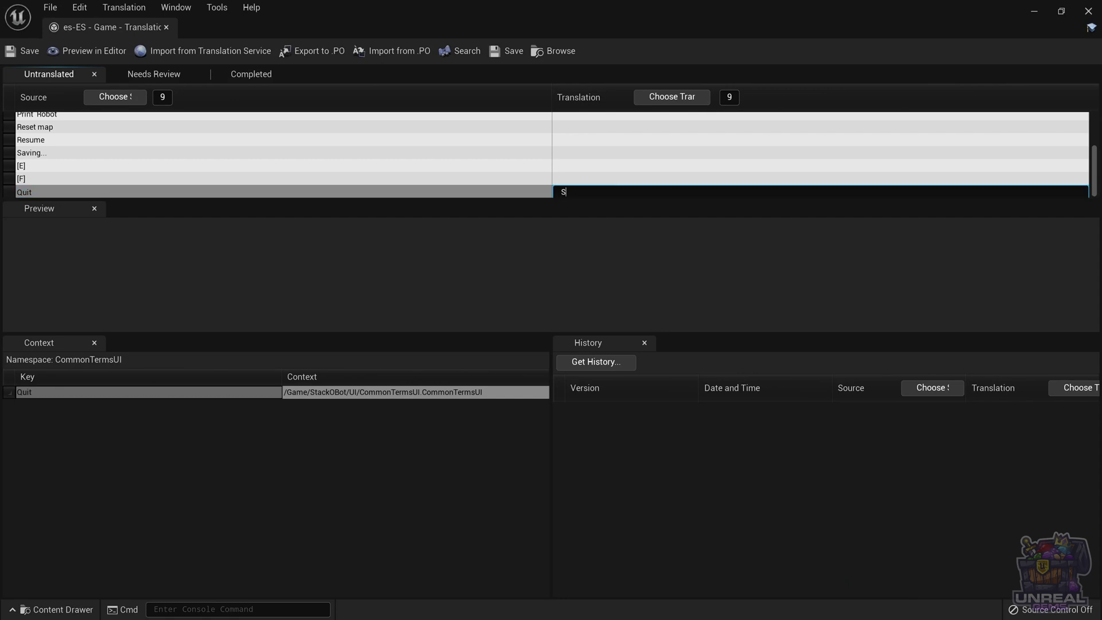
type("Salir")
key("Return")
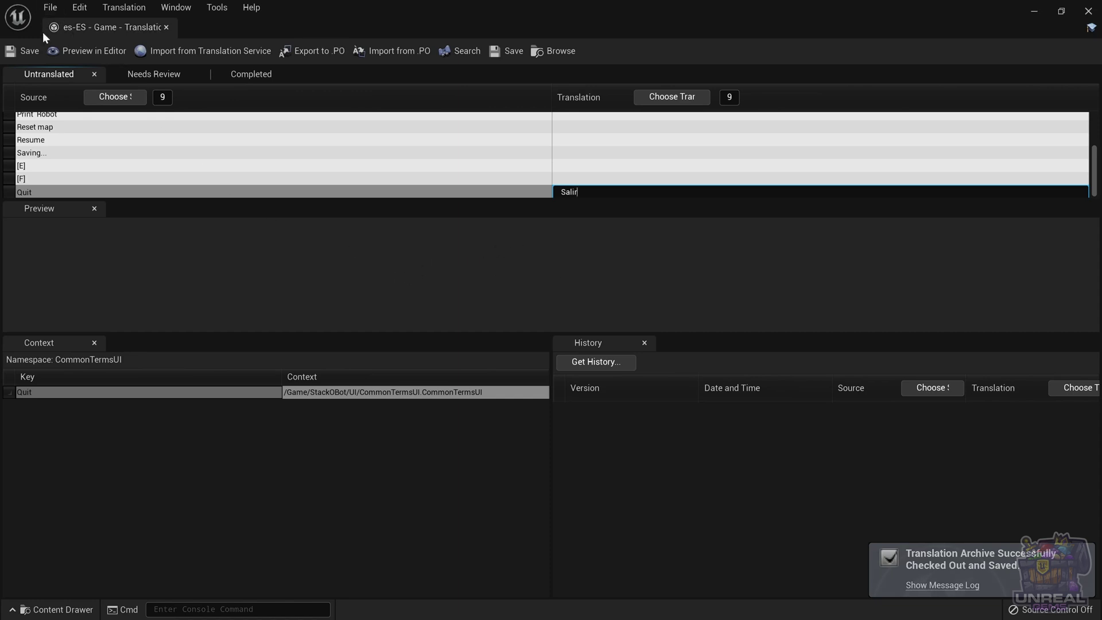
left_click(58, 74)
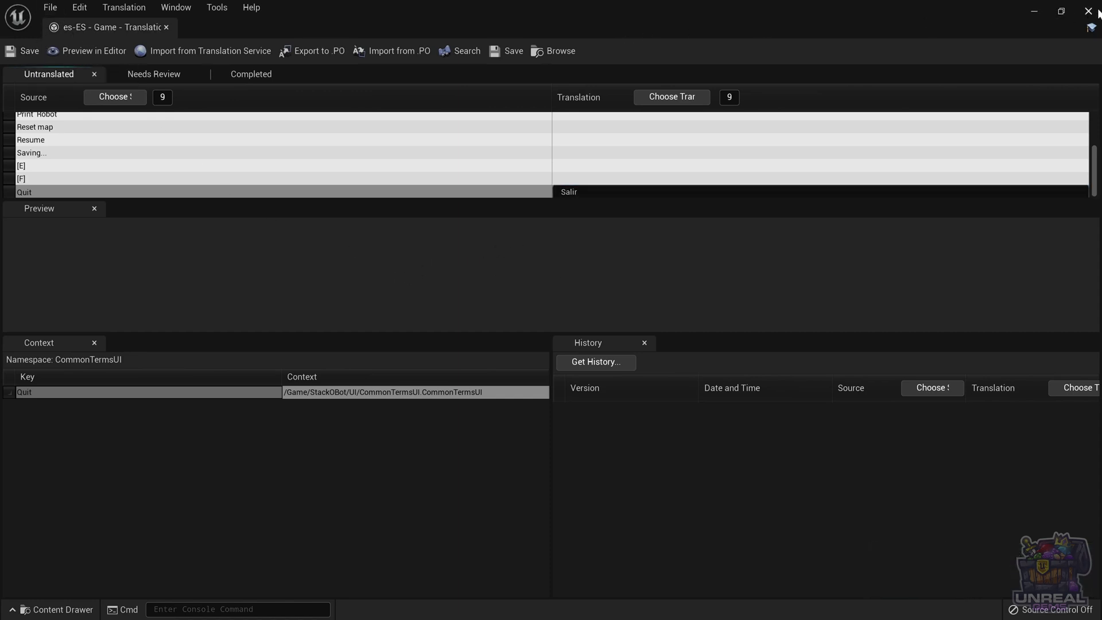
left_click(1096, 12)
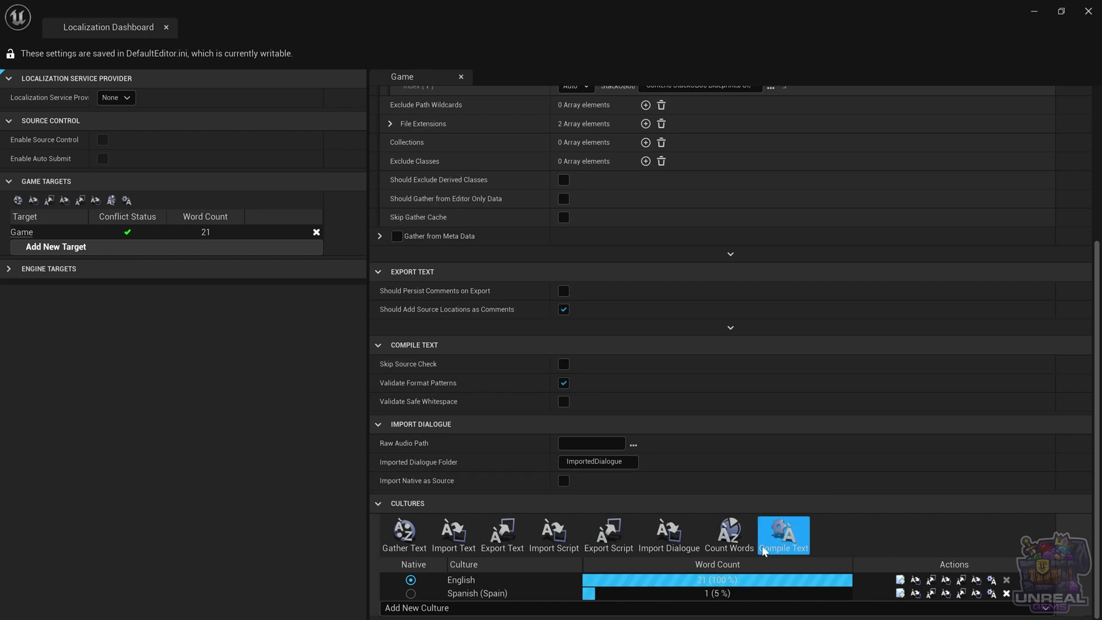
Recount words (Spanish 2, 10%), compile the translations, and minimize the Localization Dashboard.
left_click(731, 534)
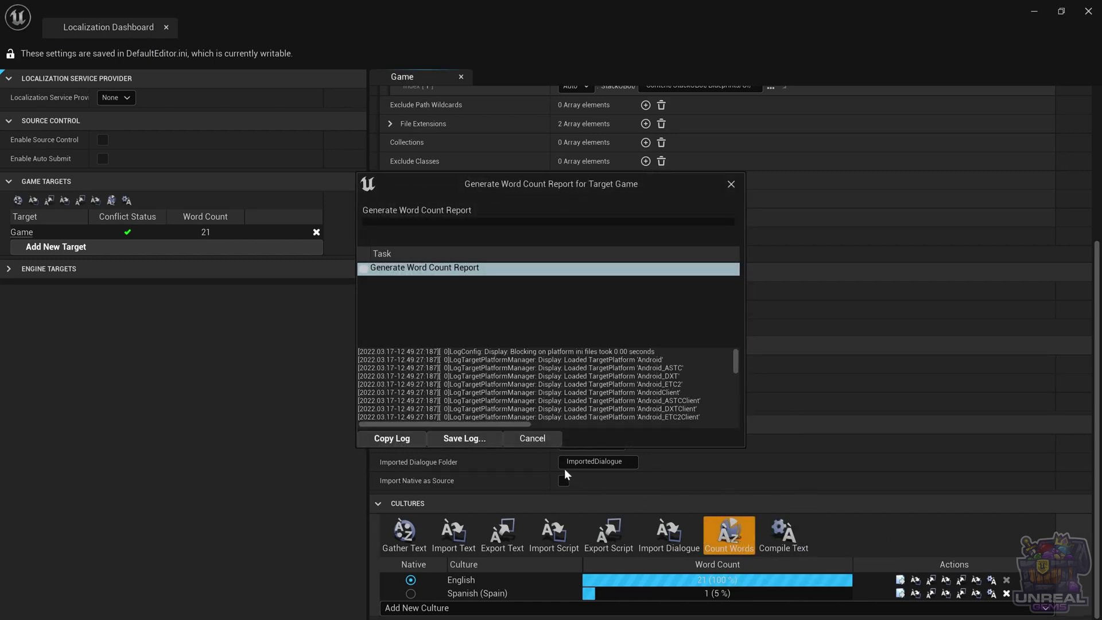
left_click(523, 437)
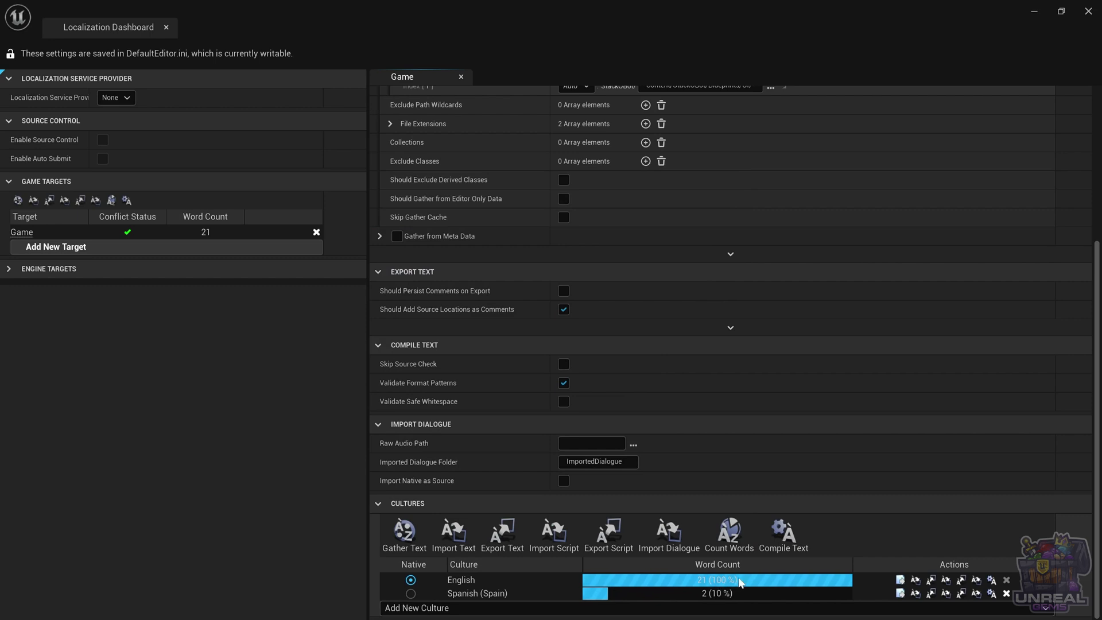
left_click(778, 531)
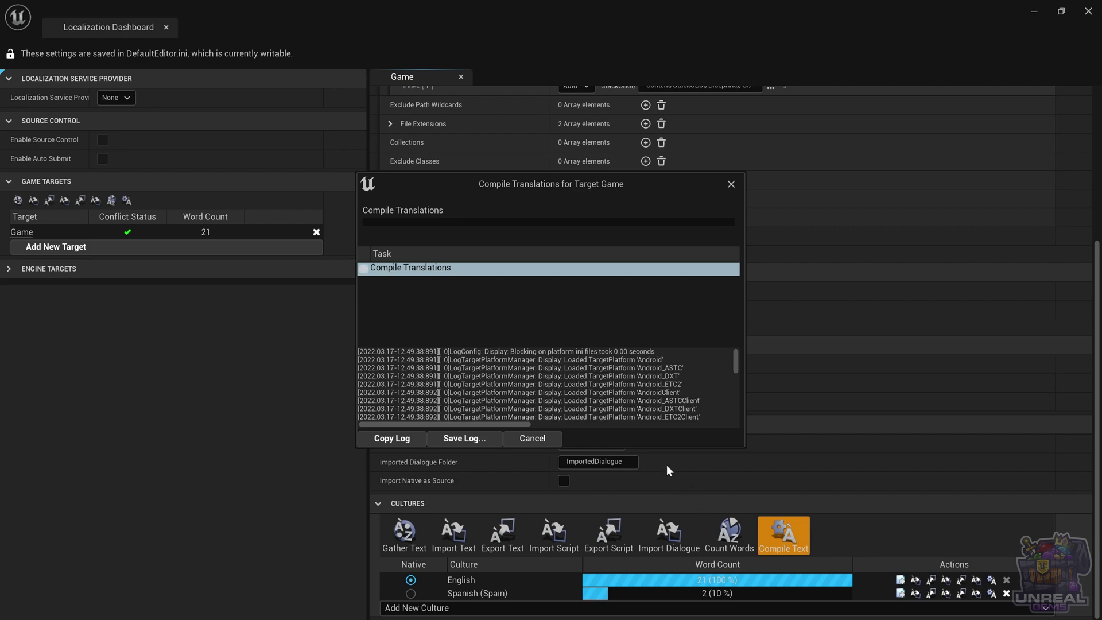
left_click(525, 439)
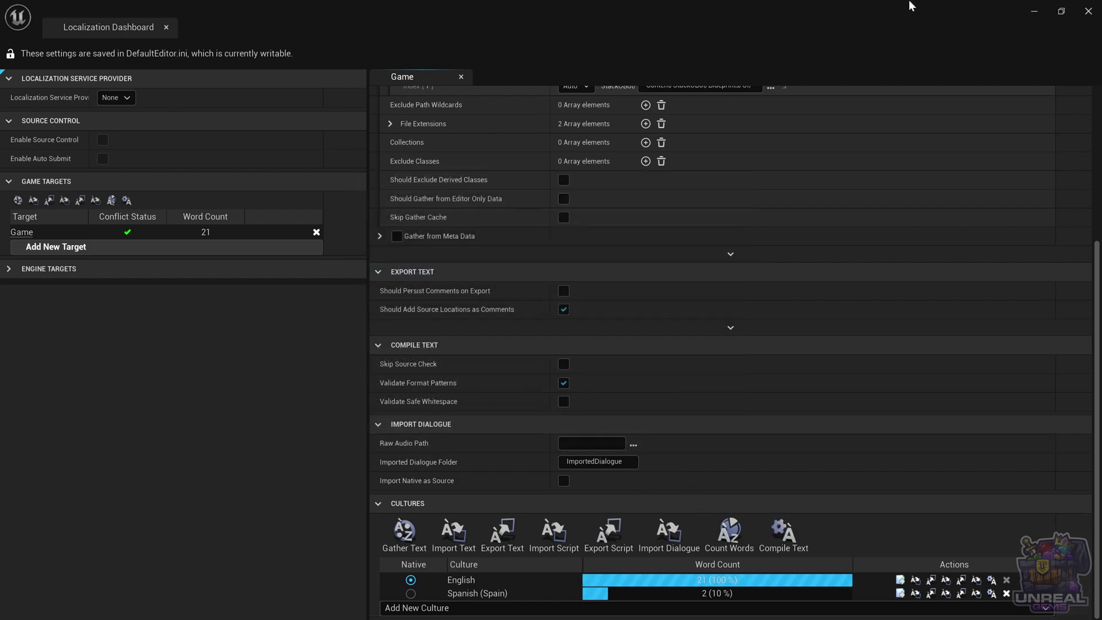
left_click(1040, 8)
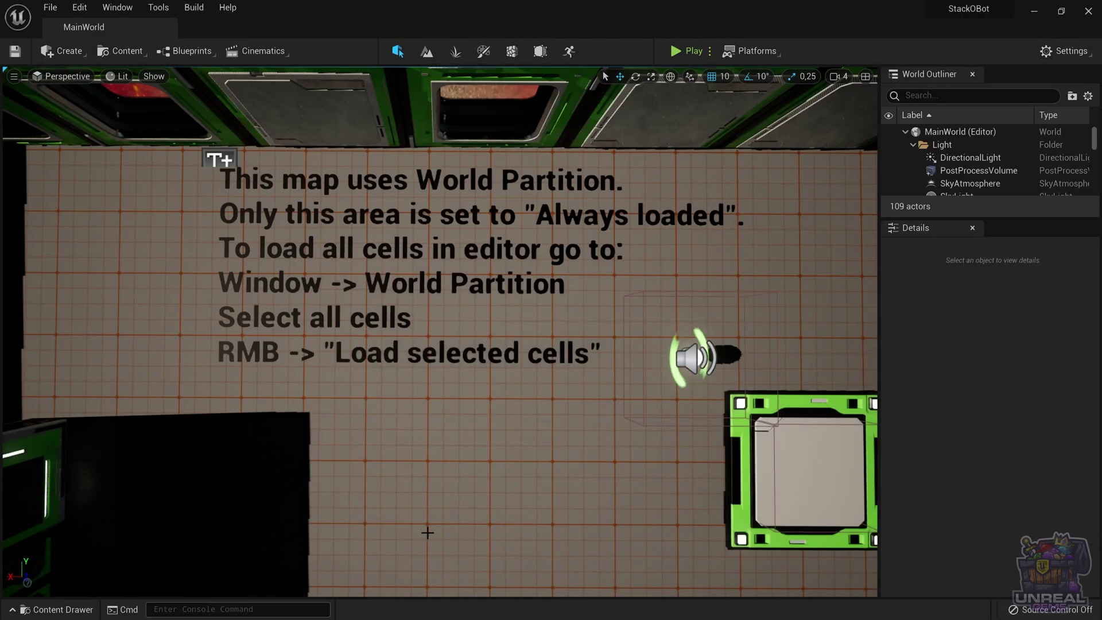
Open BPW_MainMenu from the MainMenu folder, then minimize its editor.
key("ctrl+space")
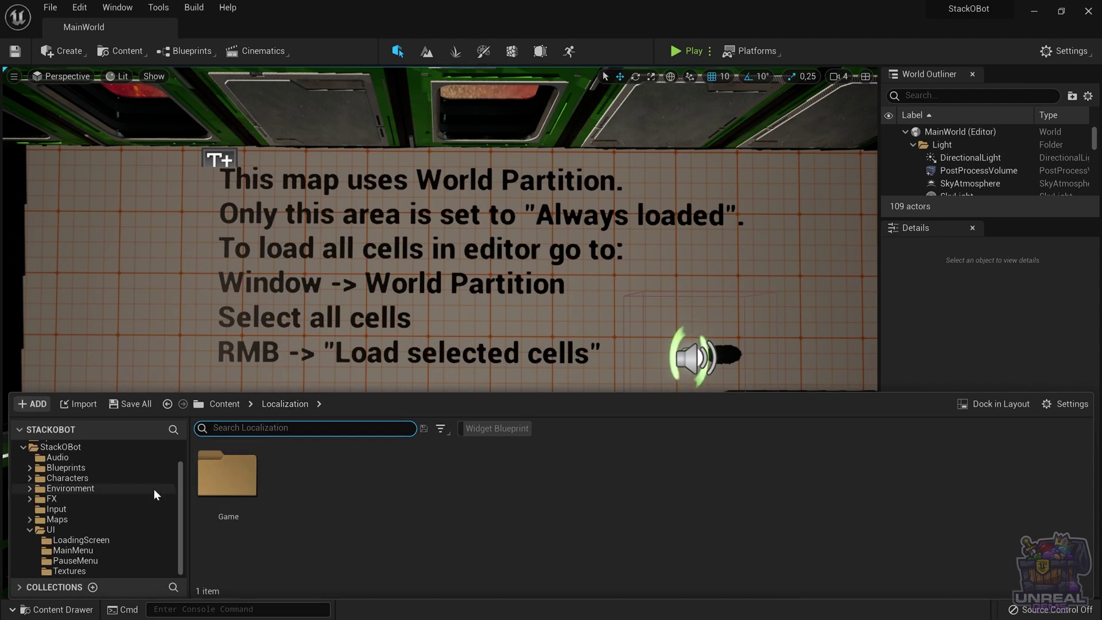
left_click(105, 549)
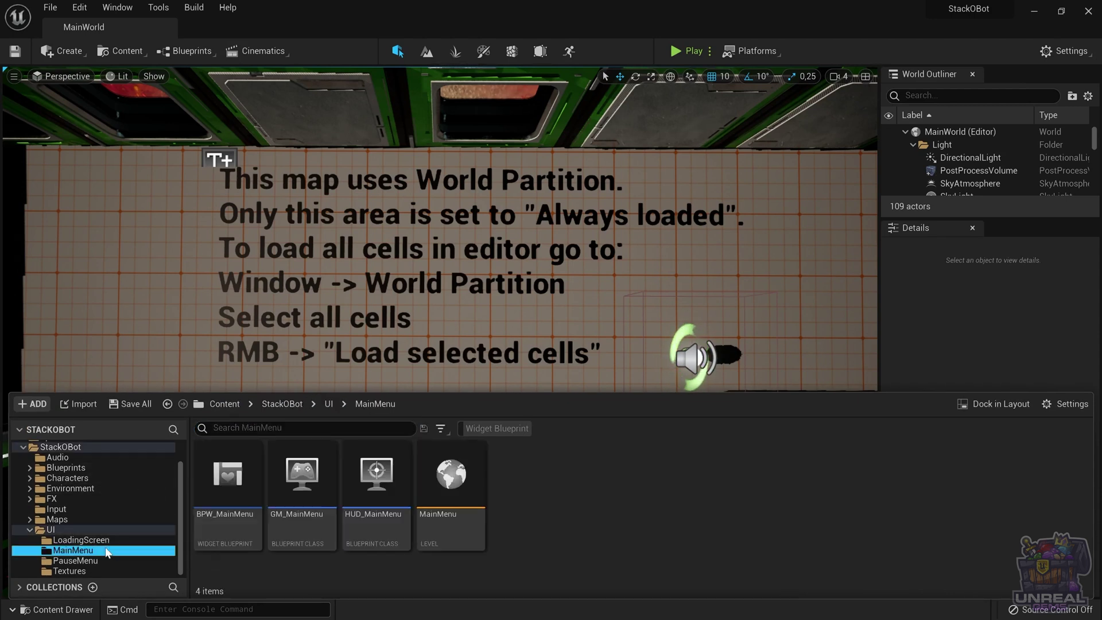
double_click(242, 509)
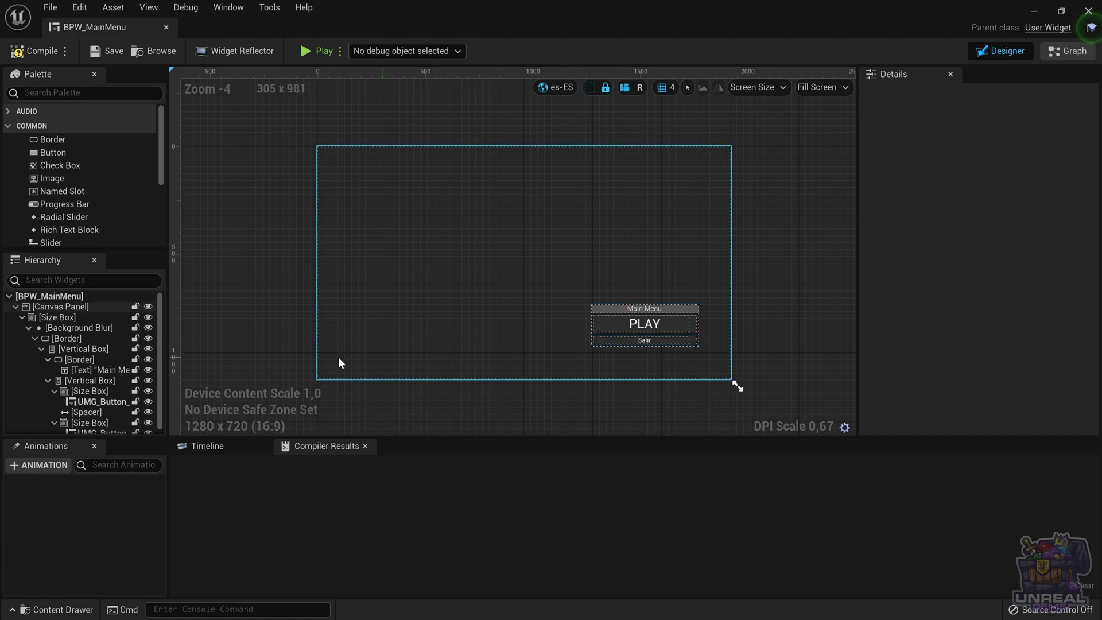
left_click(1034, 11)
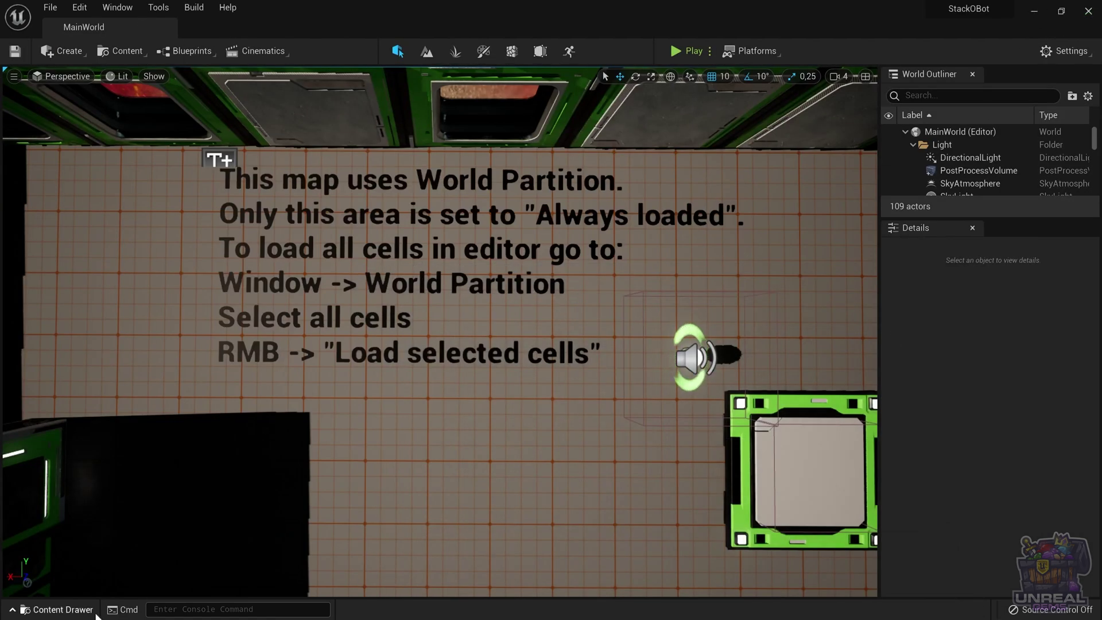
Open BPW_PauseMenu and inspect its Salir and Main Menu buttons.
left_click(69, 610)
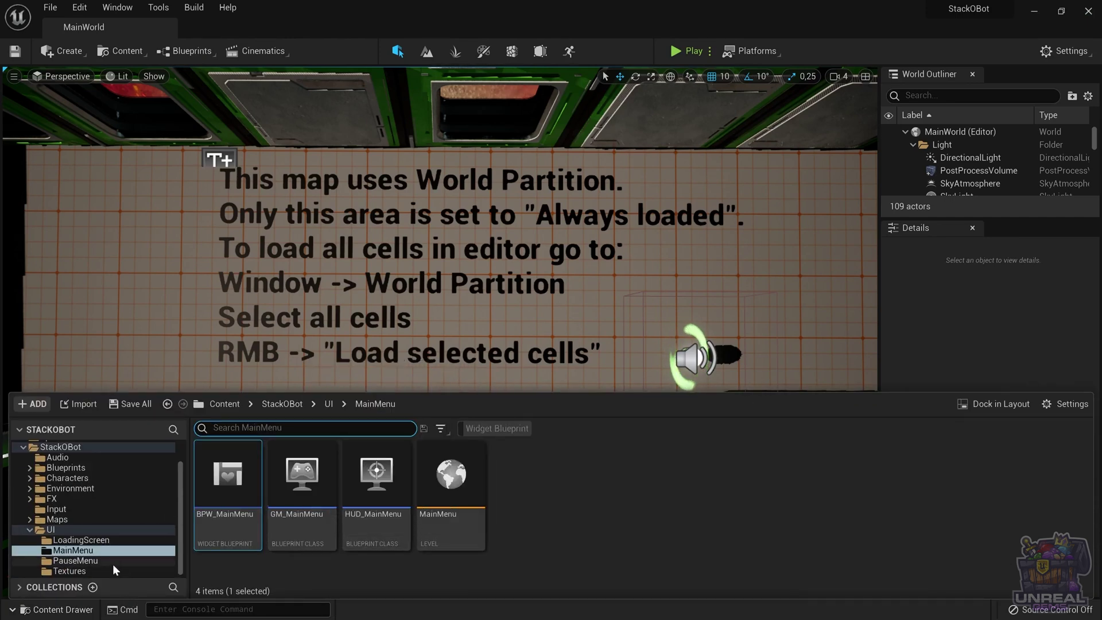
left_click(112, 563)
double_click(332, 487)
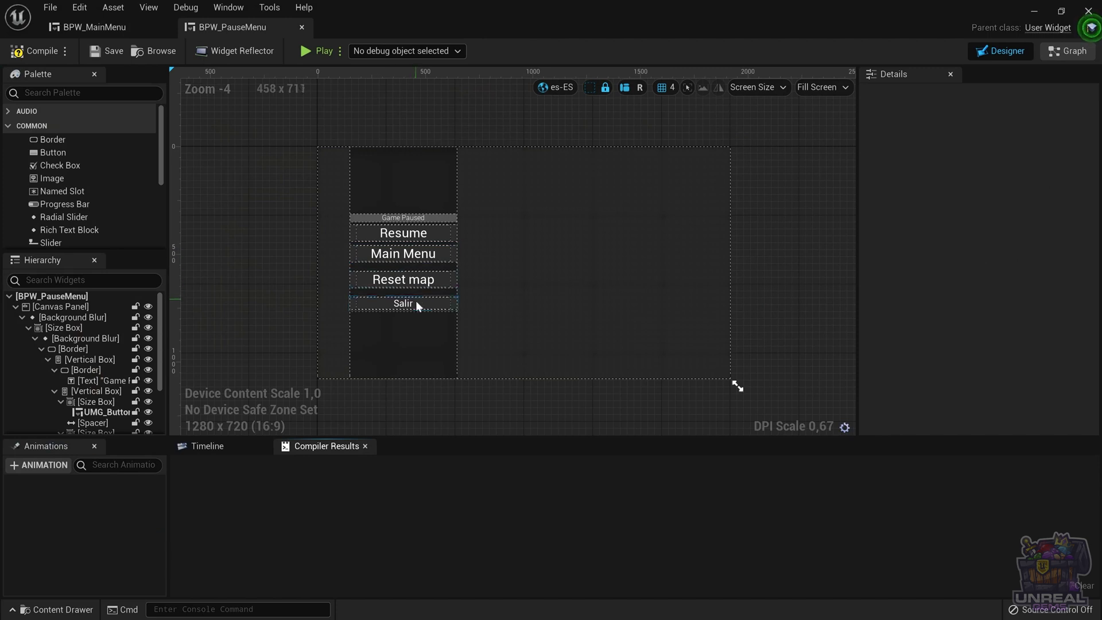
left_click(415, 302)
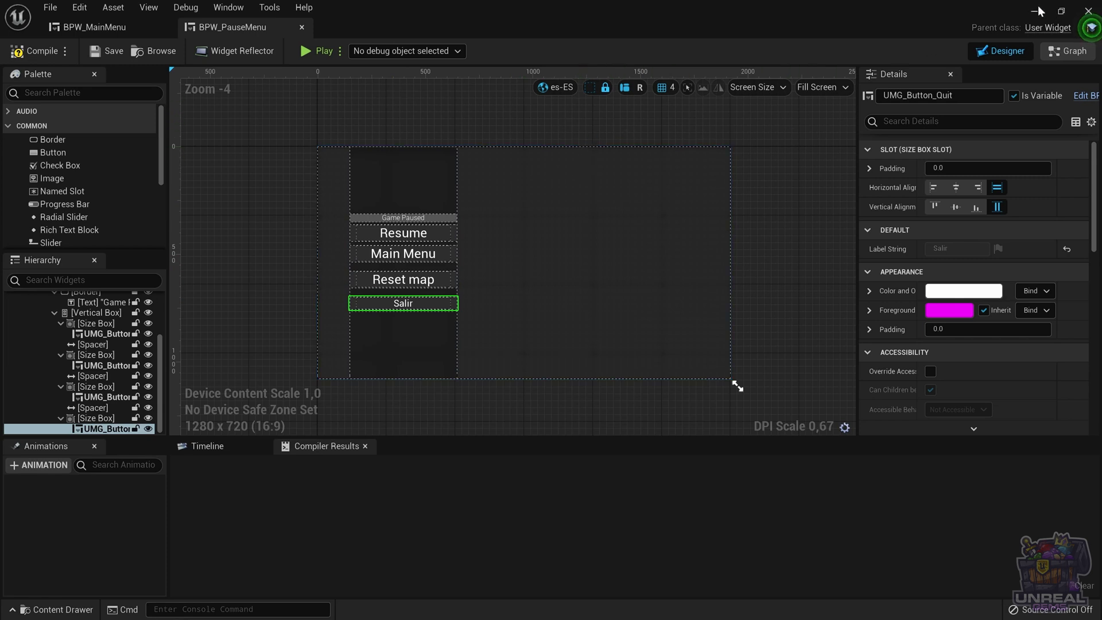
left_click(413, 256)
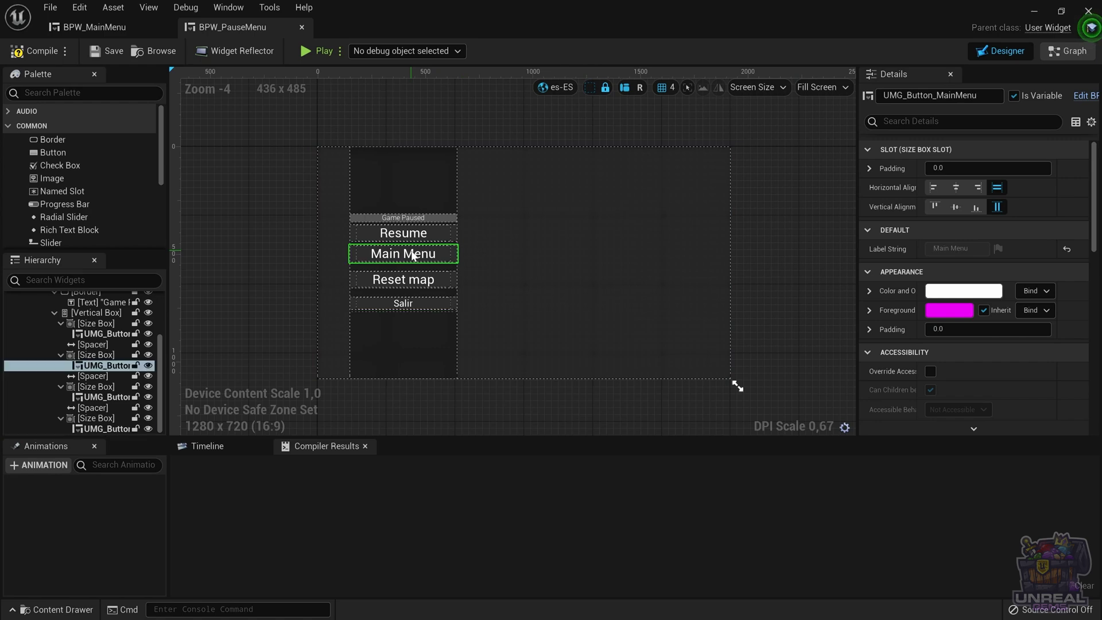
left_click(1031, 15)
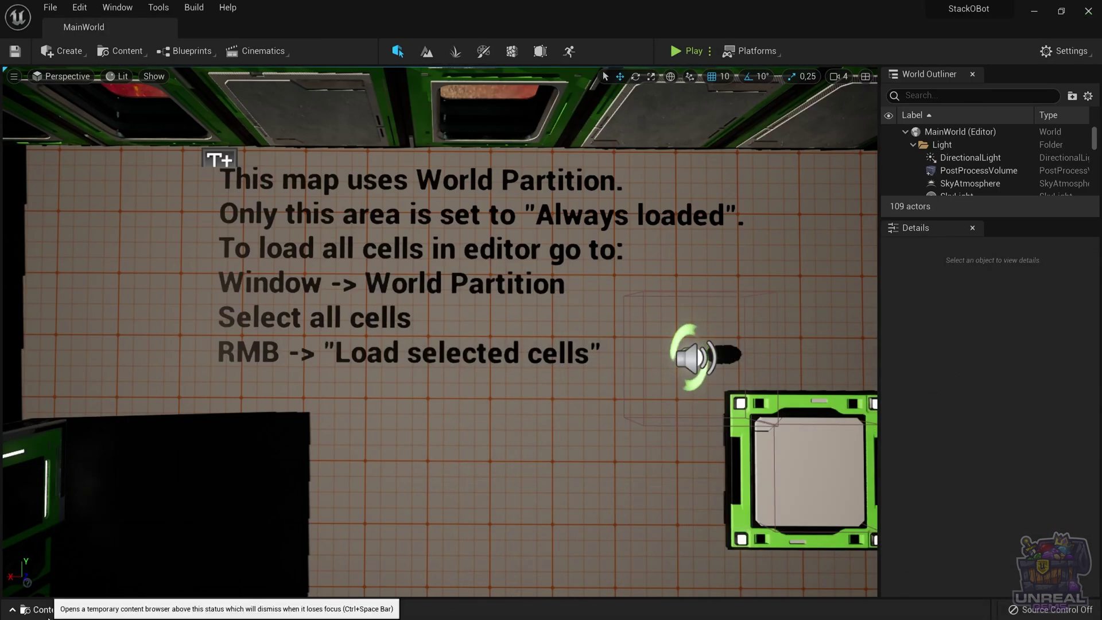
Open the CommonTermsUI string table from the UI folder.
left_click(56, 609)
left_click(50, 529)
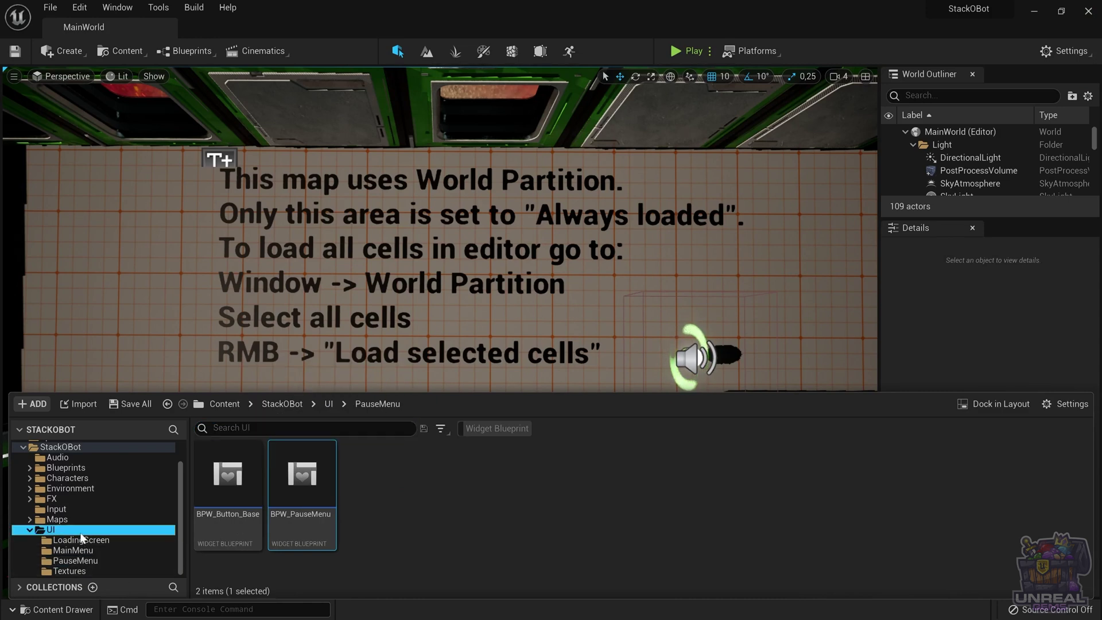
double_click(610, 489)
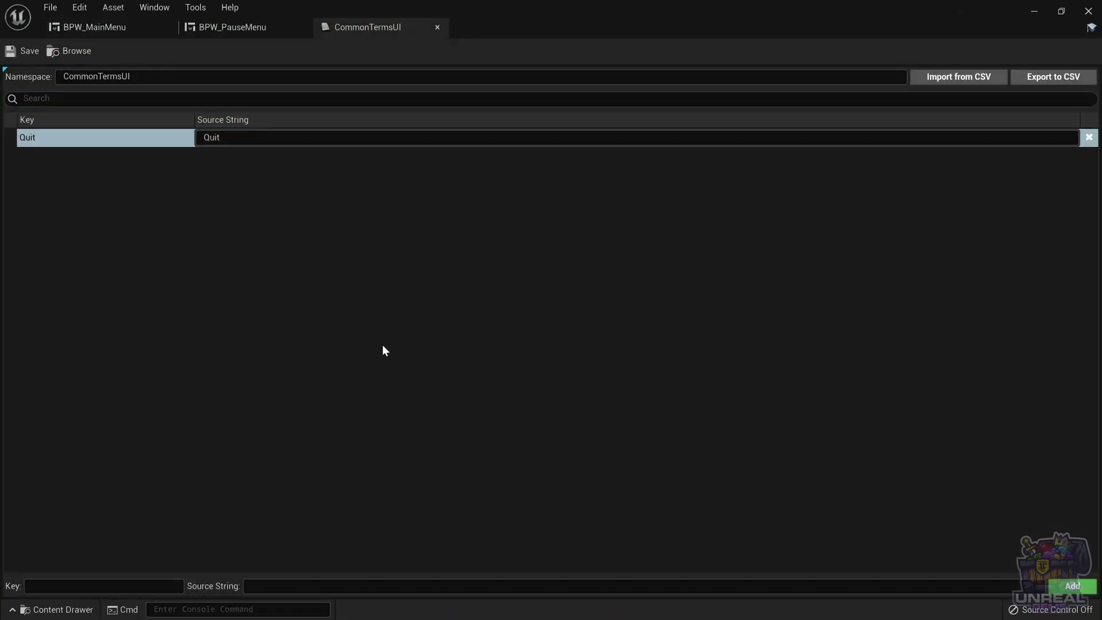
Add a MainMenu key with source string 'Main Menu' to CommonTermsUI.
left_click(118, 585)
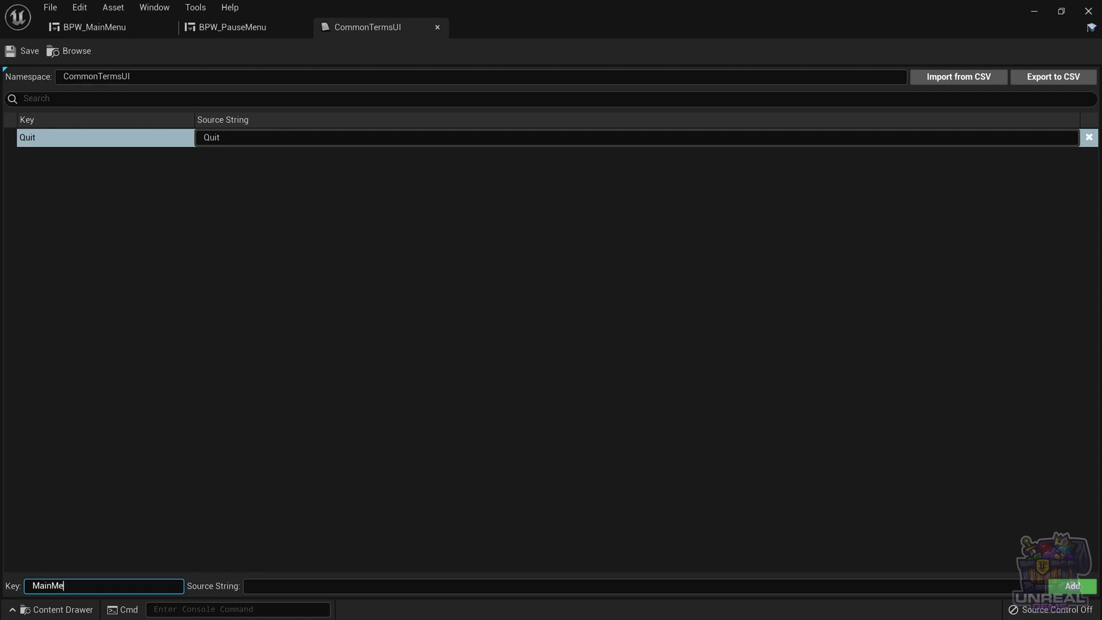
left_click(251, 585)
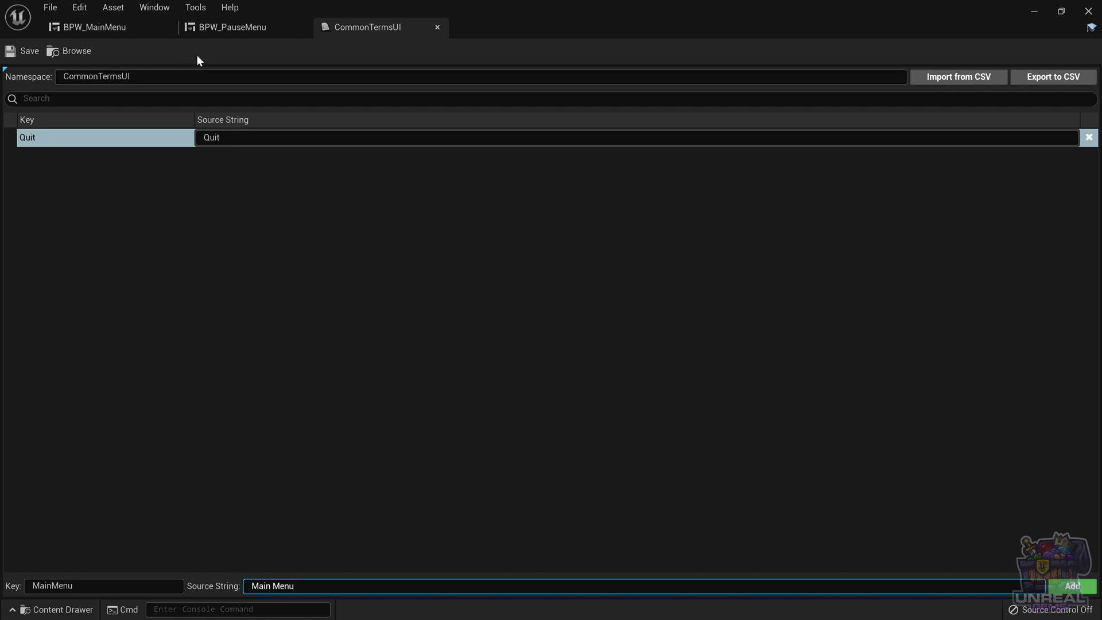
left_click(151, 27)
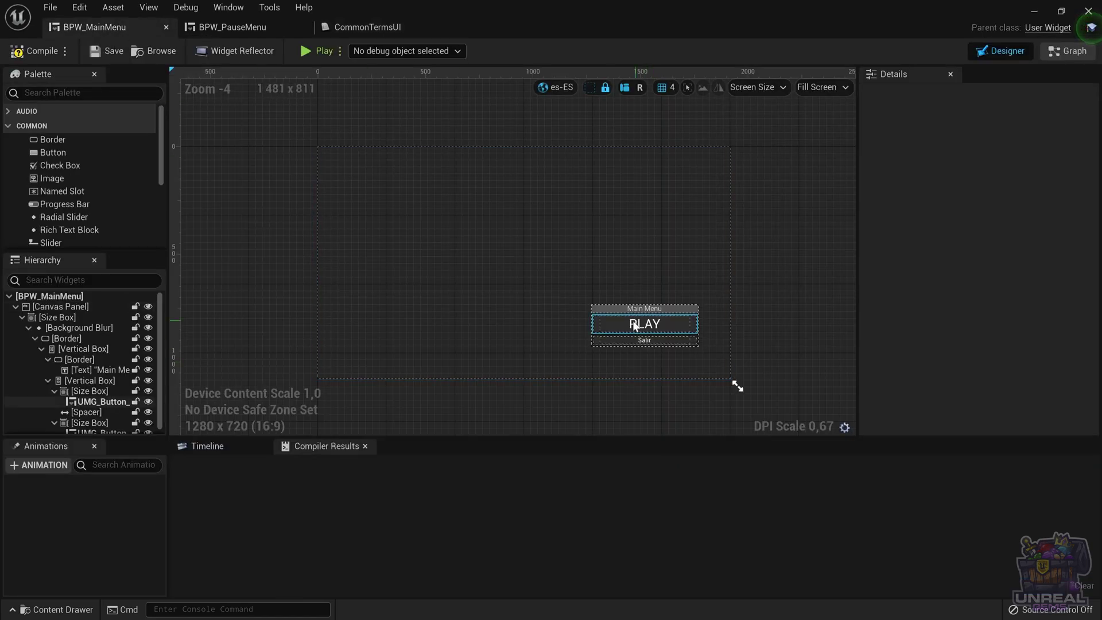
left_click(230, 27)
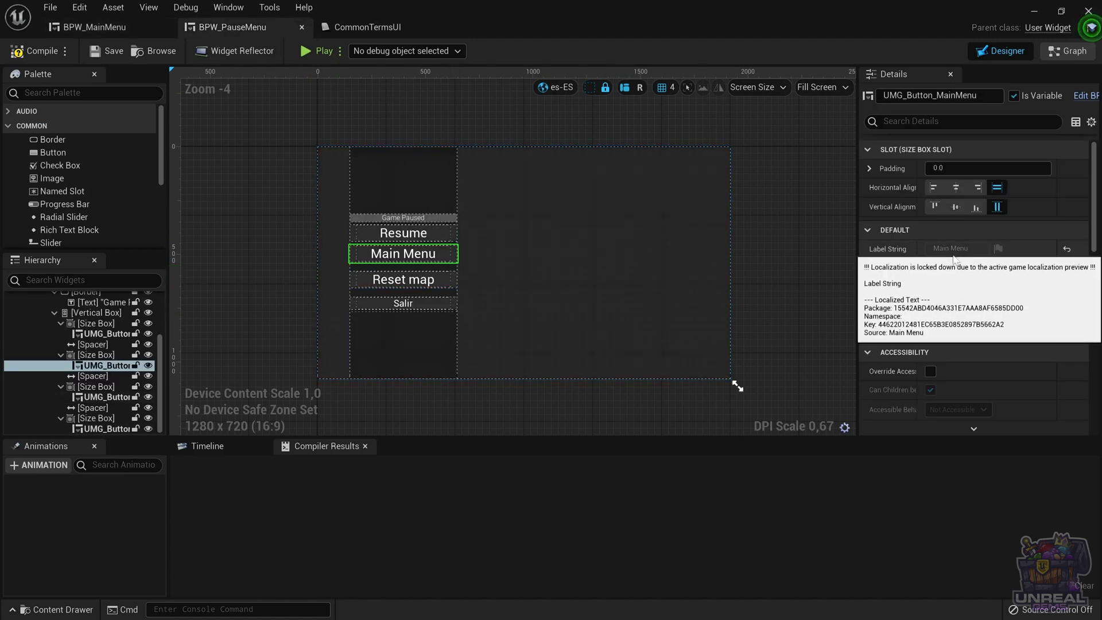
left_click(367, 27)
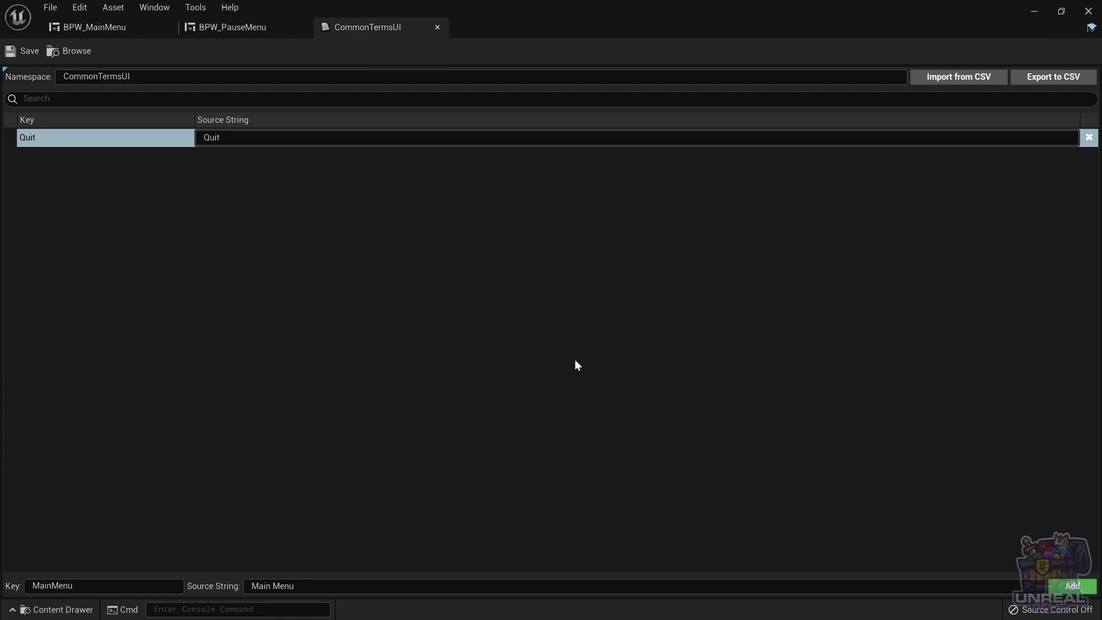
left_click(301, 586)
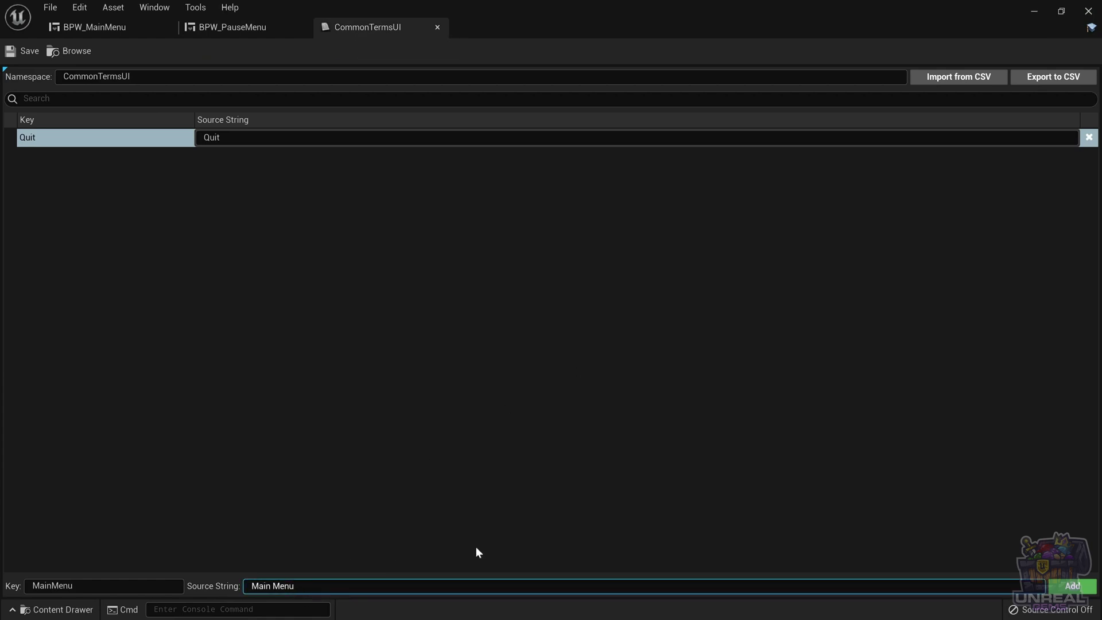
left_click(1072, 585)
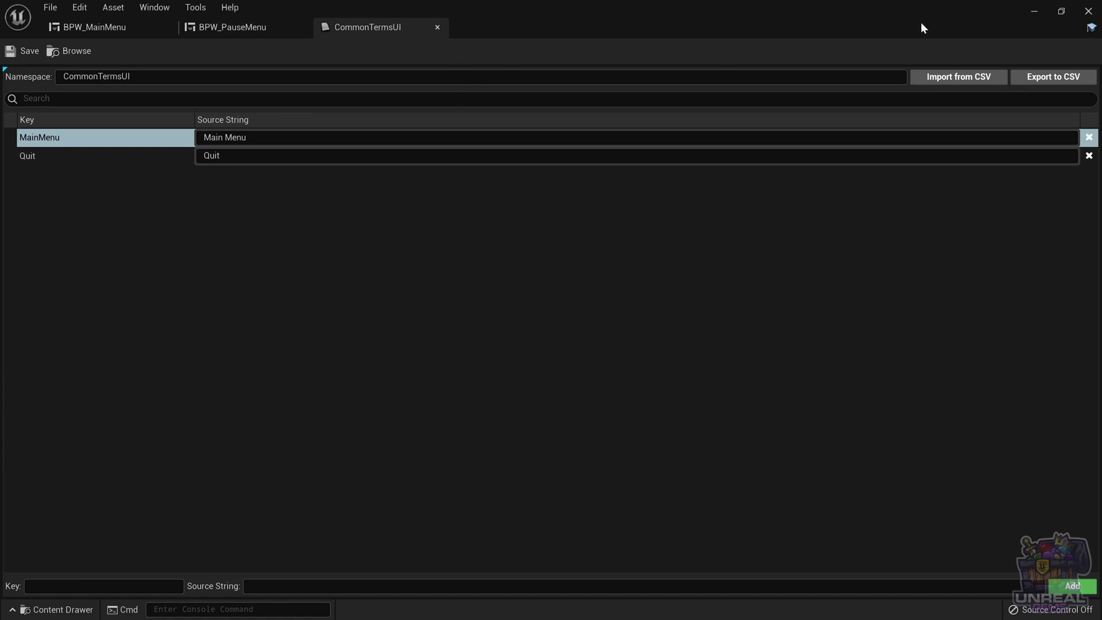
Switch to BPW_MainMenu and select its Main Menu title text.
left_click(1033, 7)
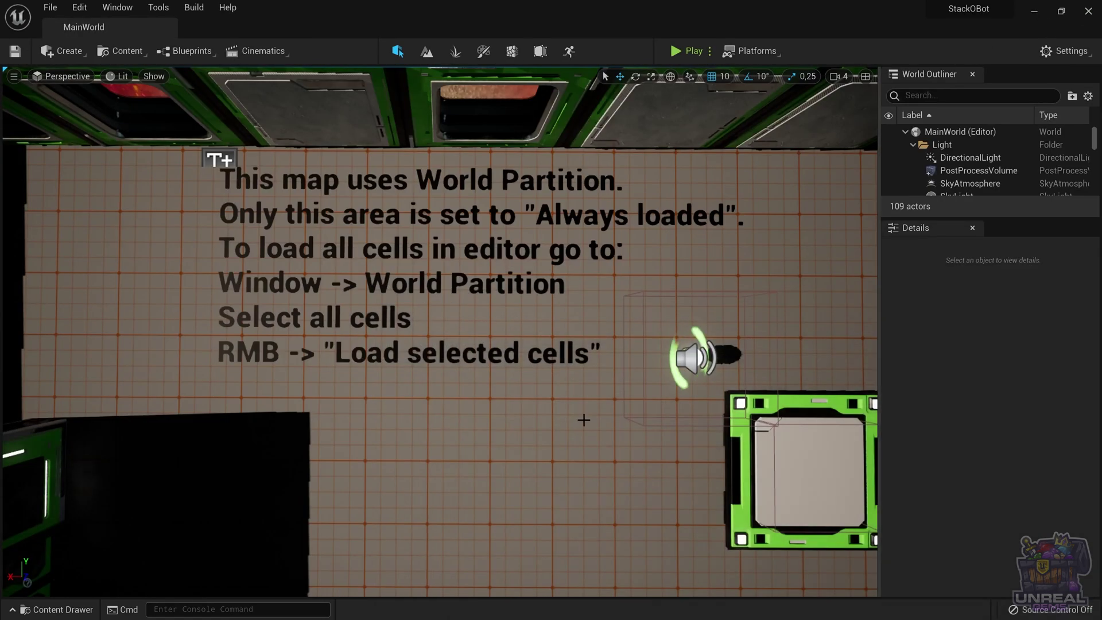
left_click(55, 610)
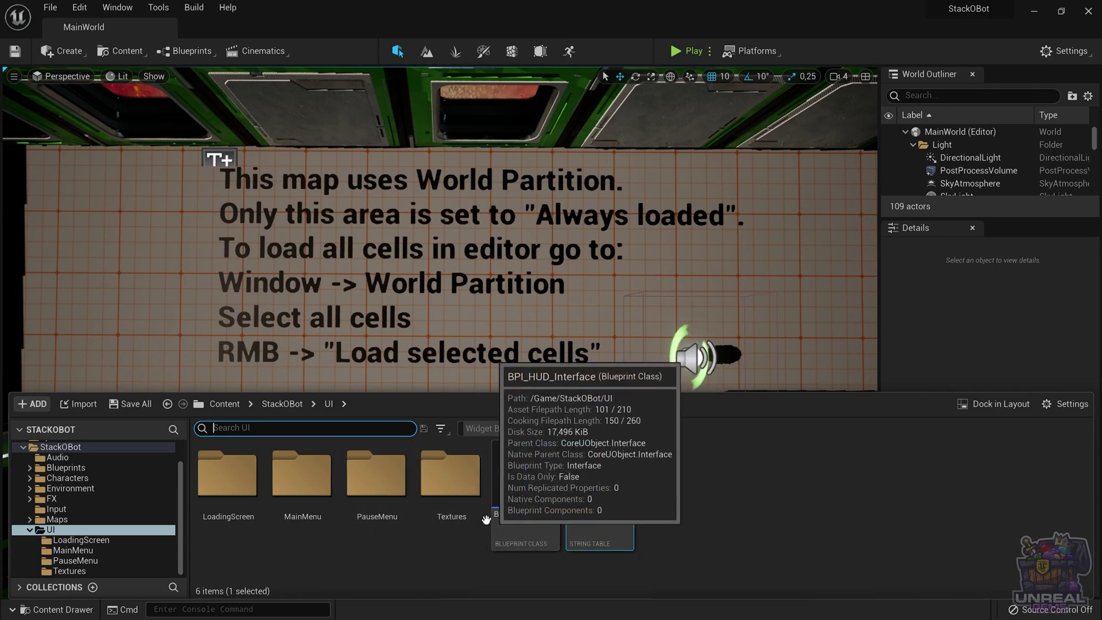
key("alt+Tab")
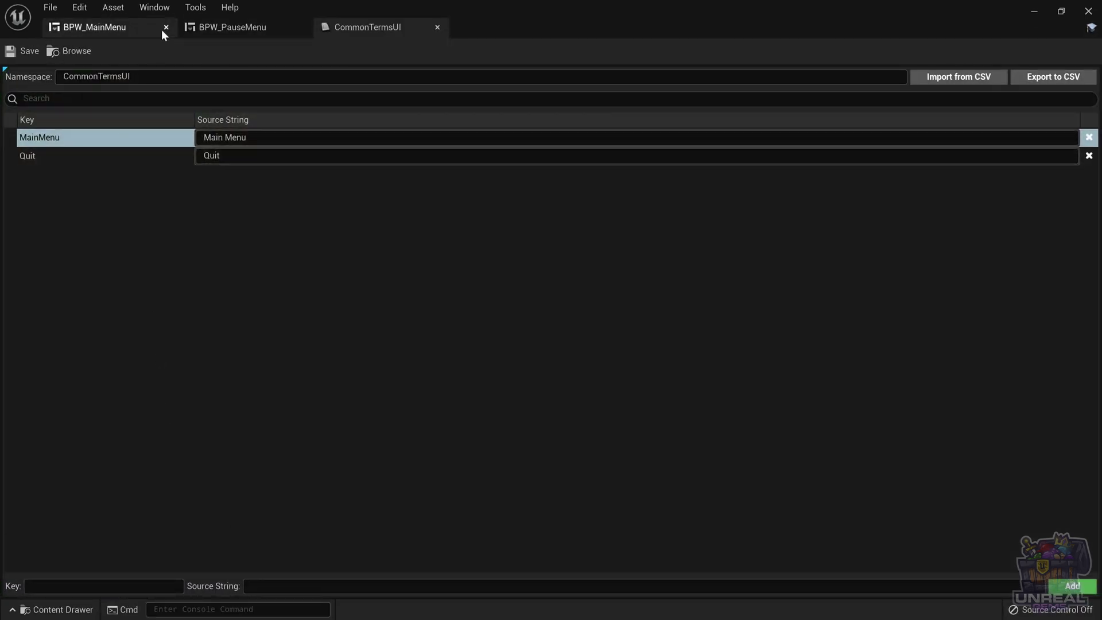
left_click(159, 30)
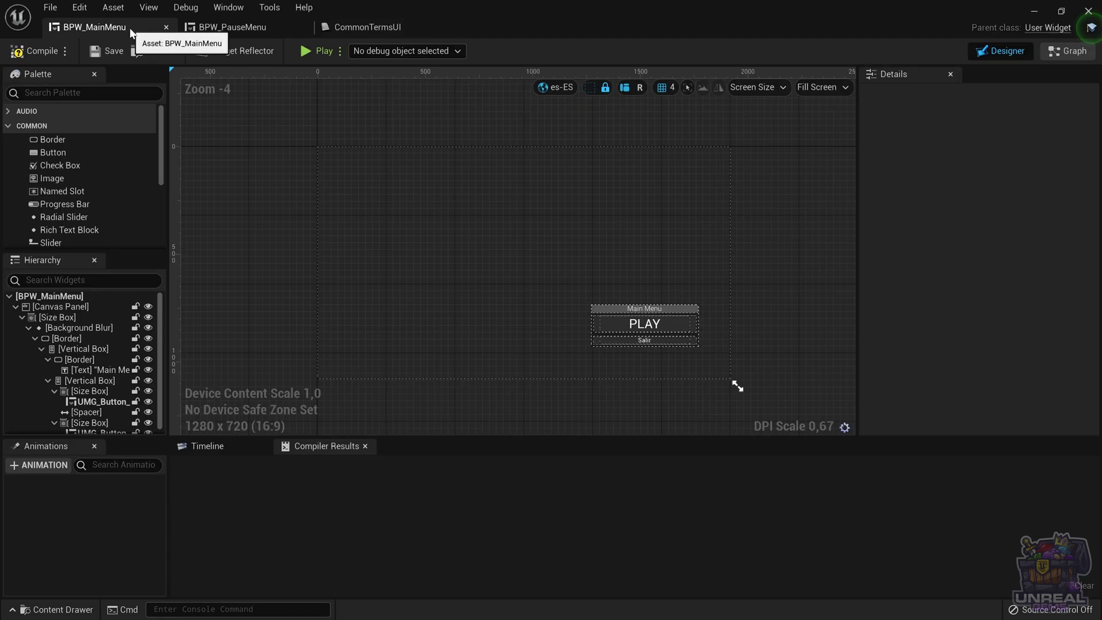
left_click(659, 309)
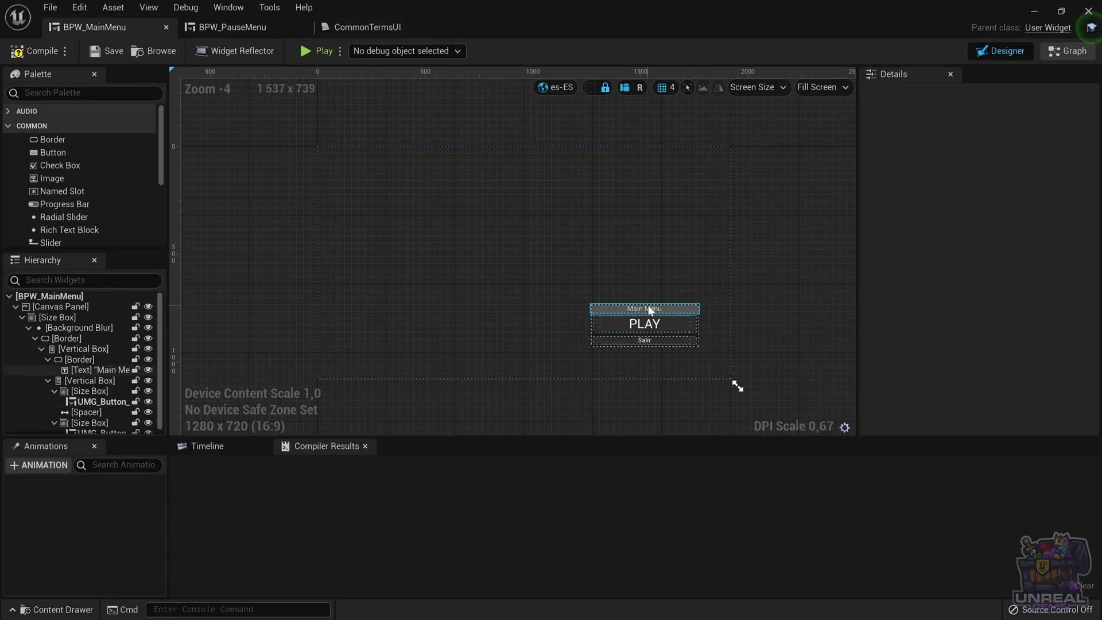
Turn off es-ES preview and bind the title text to CommonTermsUI key MainMenu.
left_click(543, 87)
left_click(1001, 250)
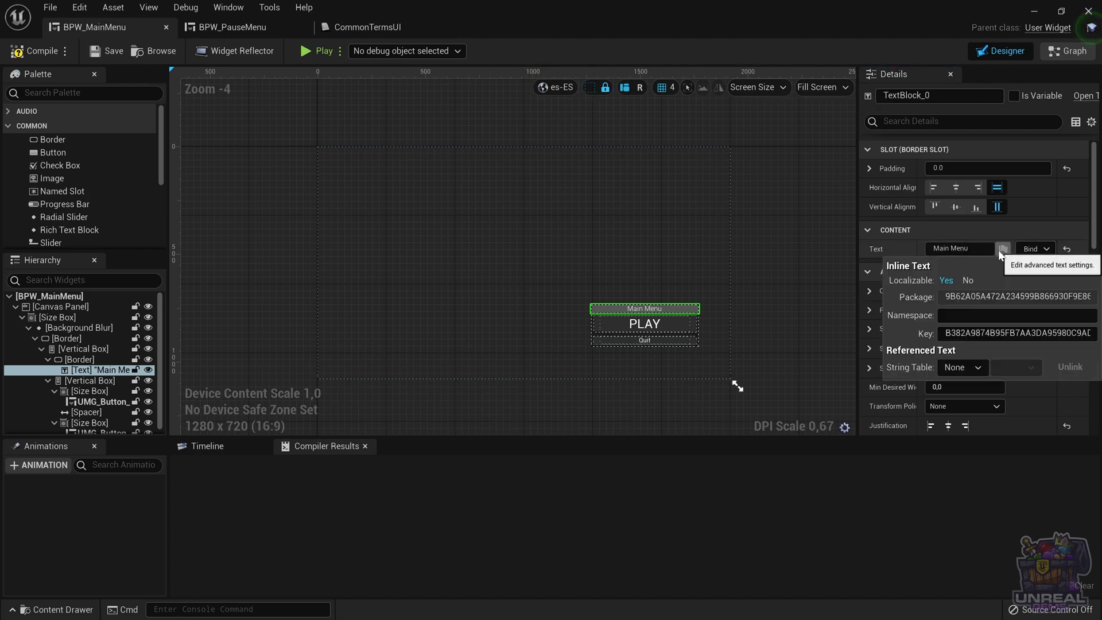
left_click(953, 367)
left_click(962, 399)
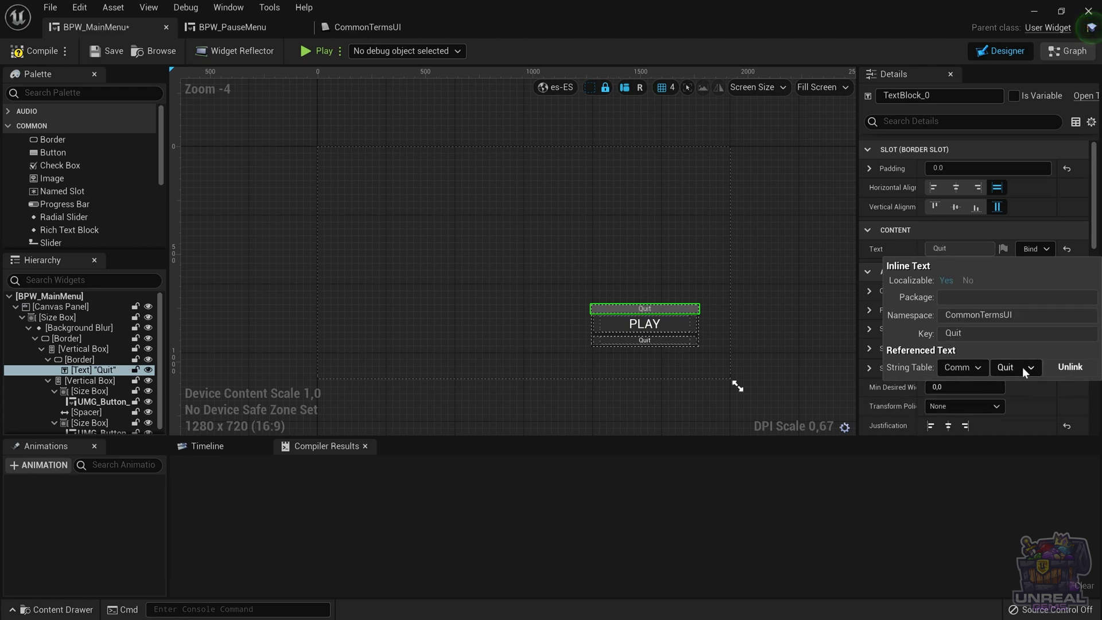
left_click(1016, 367)
left_click(976, 418)
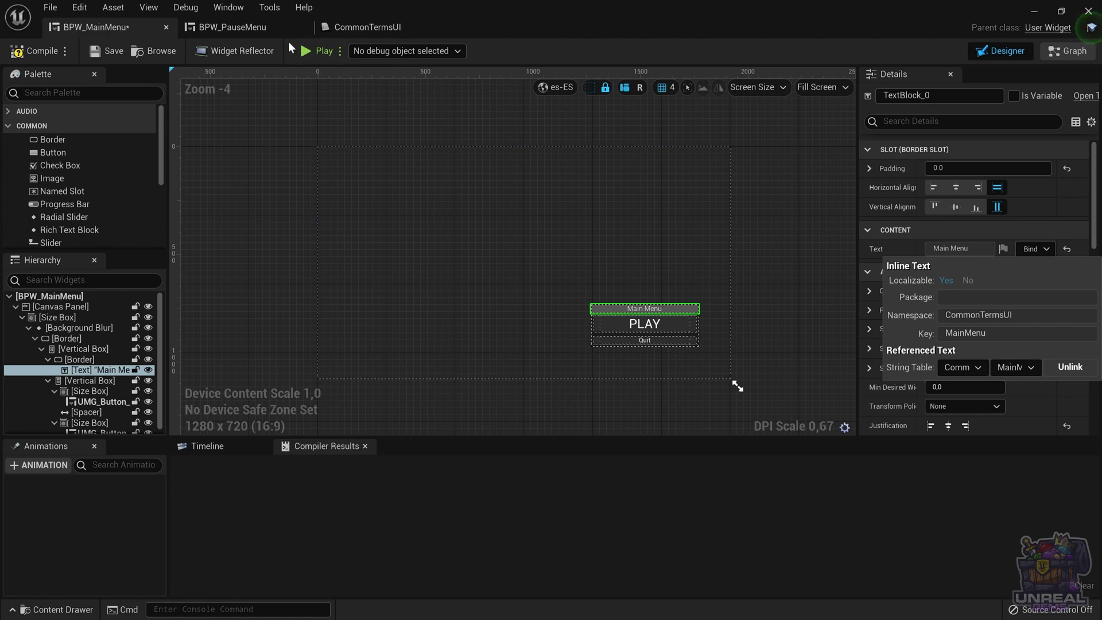
Bind BPW_PauseMenu's Main Menu button label to CommonTermsUI key MainMenu.
left_click(229, 27)
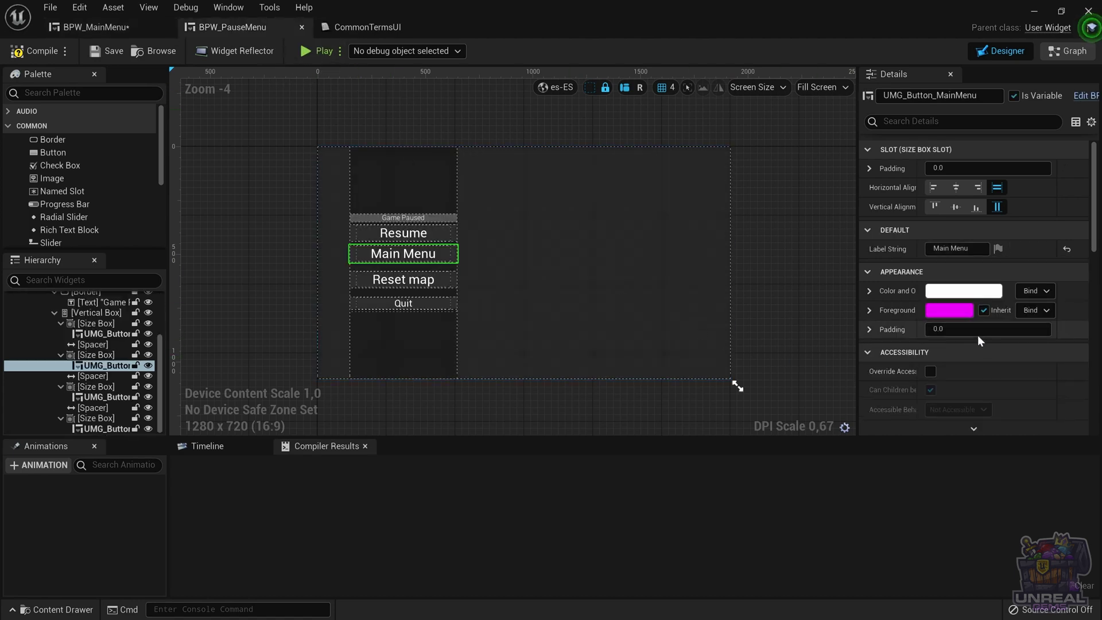
left_click(999, 251)
left_click(978, 367)
left_click(968, 399)
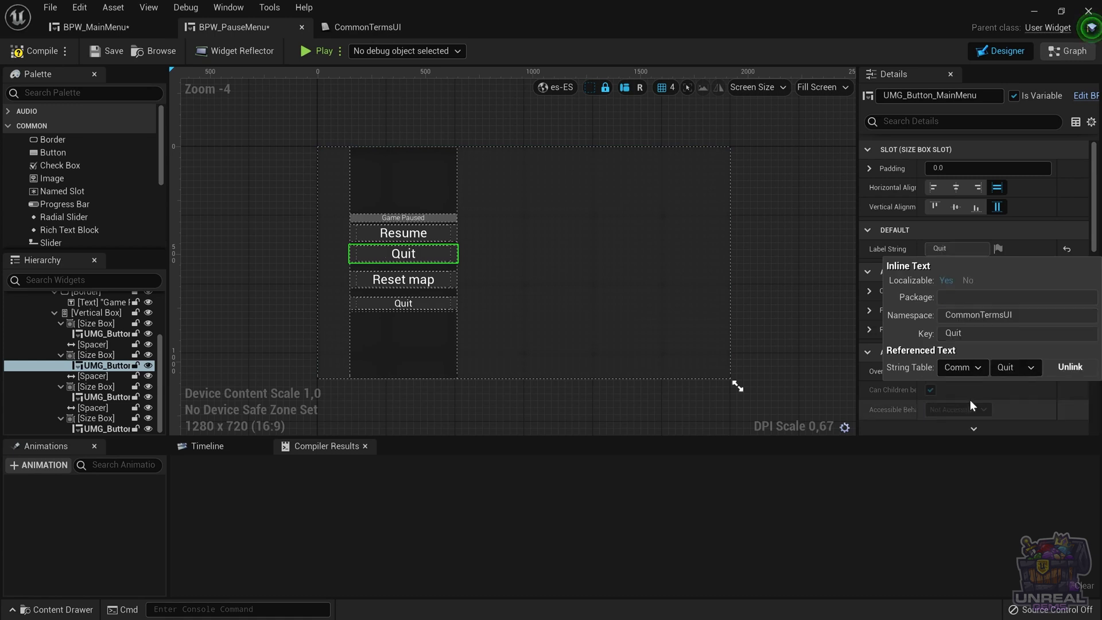
left_click(1014, 370)
left_click(1022, 402)
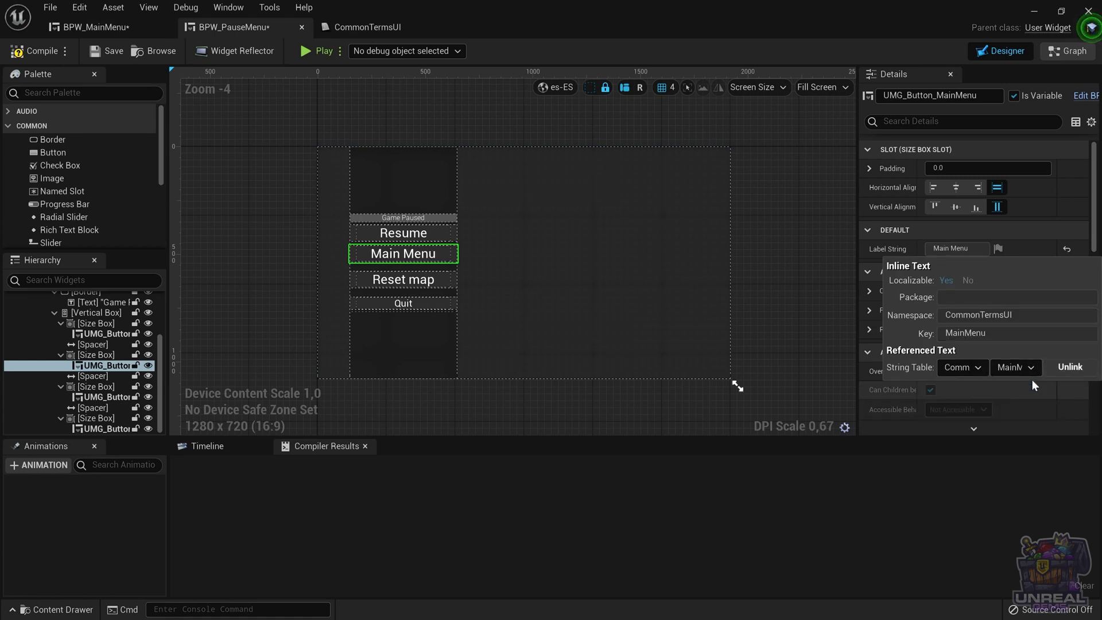
Compile both BPW_PauseMenu and BPW_MainMenu.
left_click(796, 274)
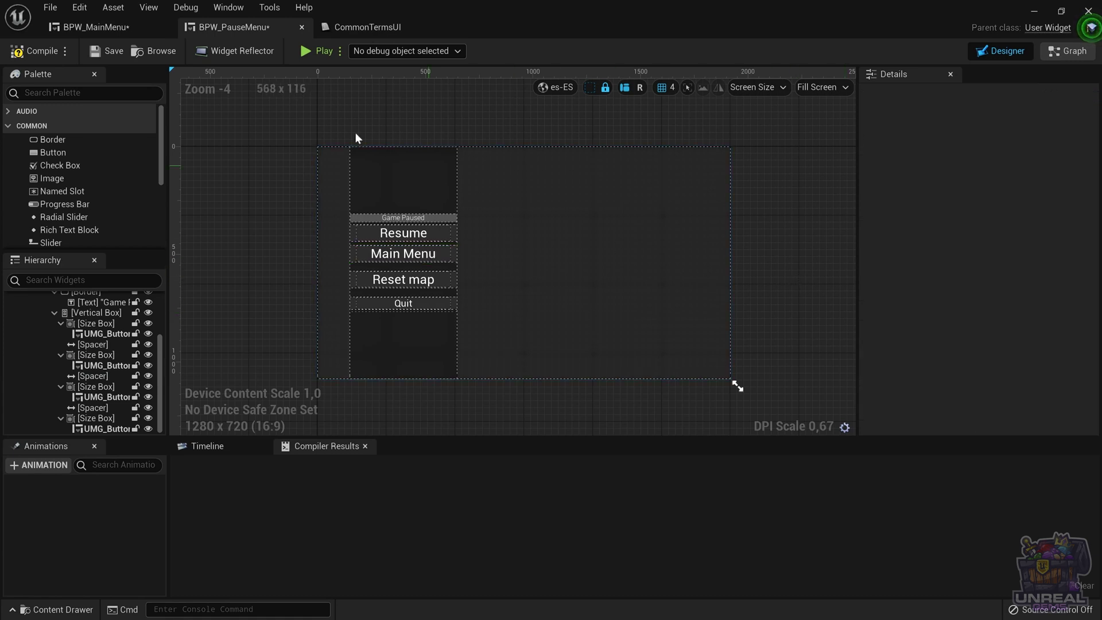
left_click(39, 50)
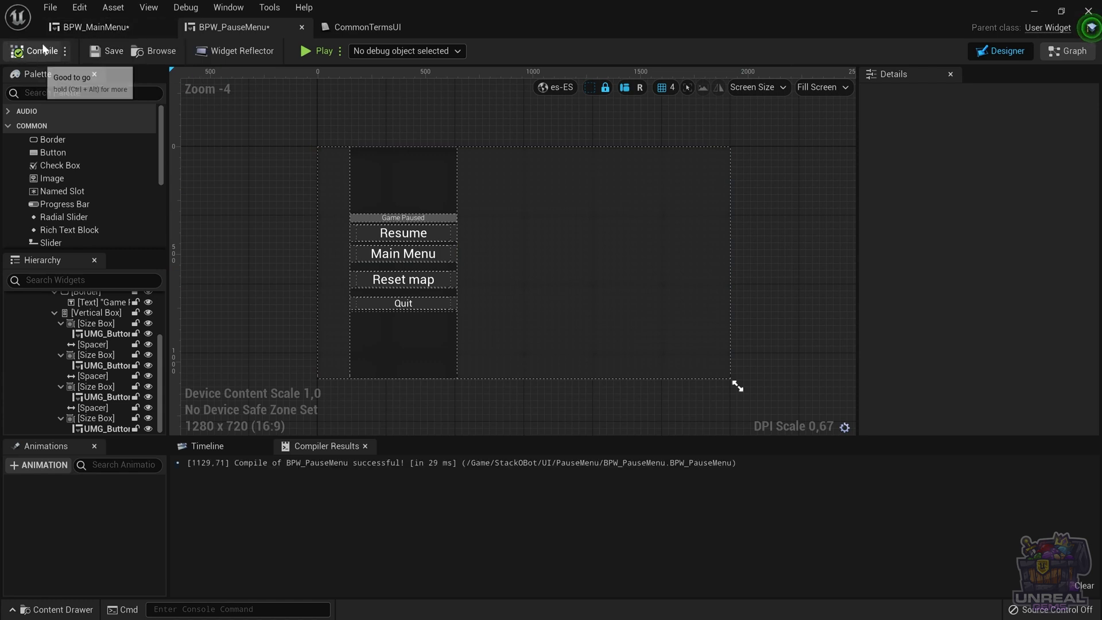
left_click(92, 27)
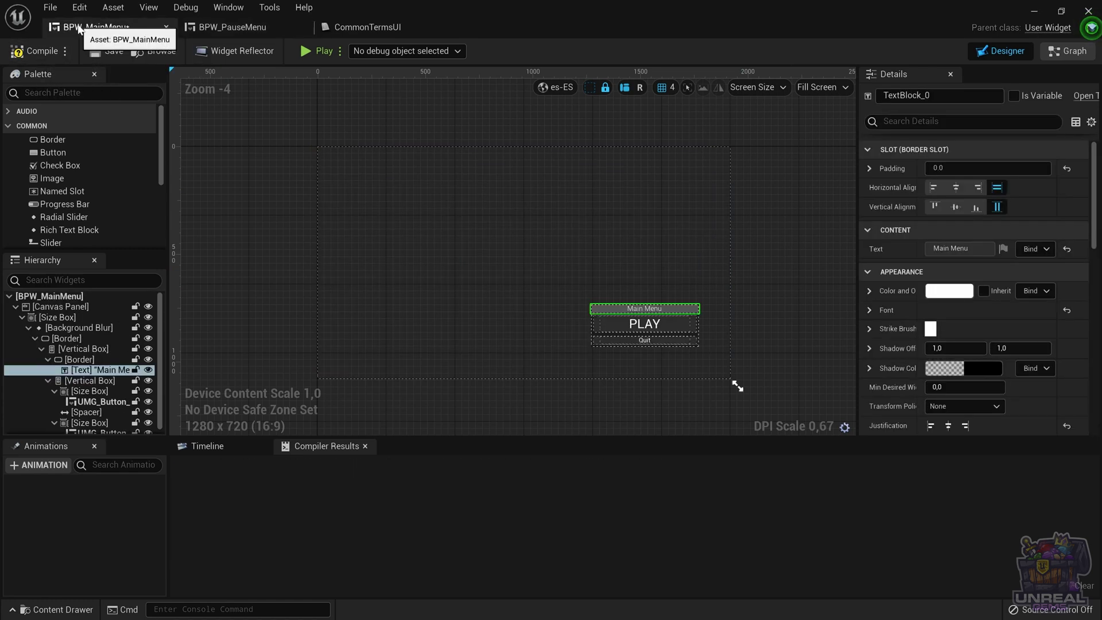
left_click(17, 55)
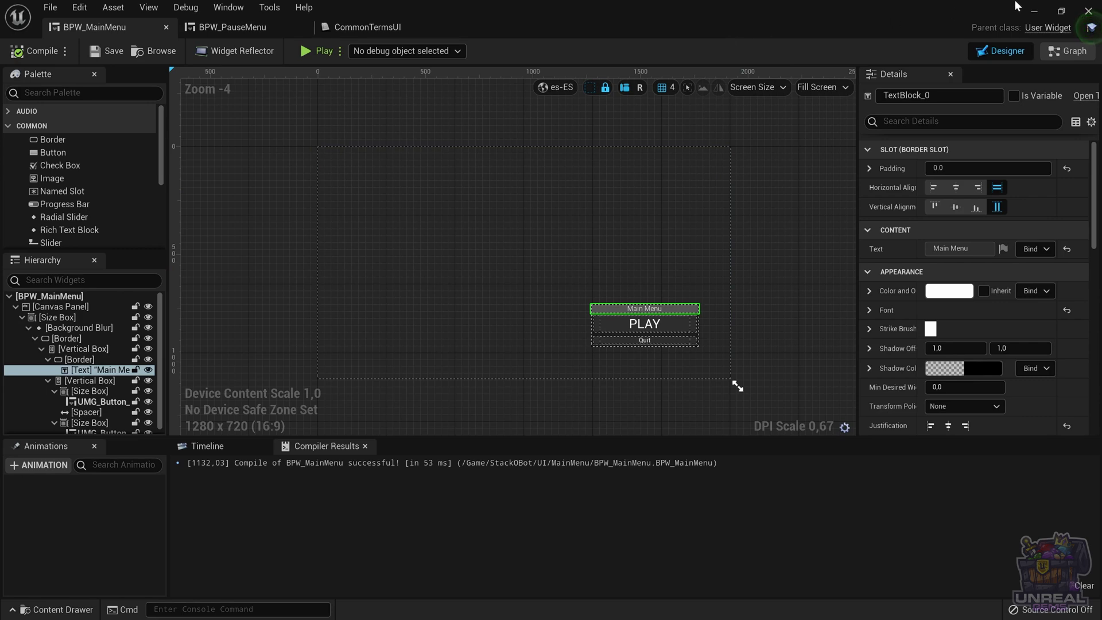
Regather text (English 19 words, Spanish 11%) and open the es-ES translations.
left_click(1032, 11)
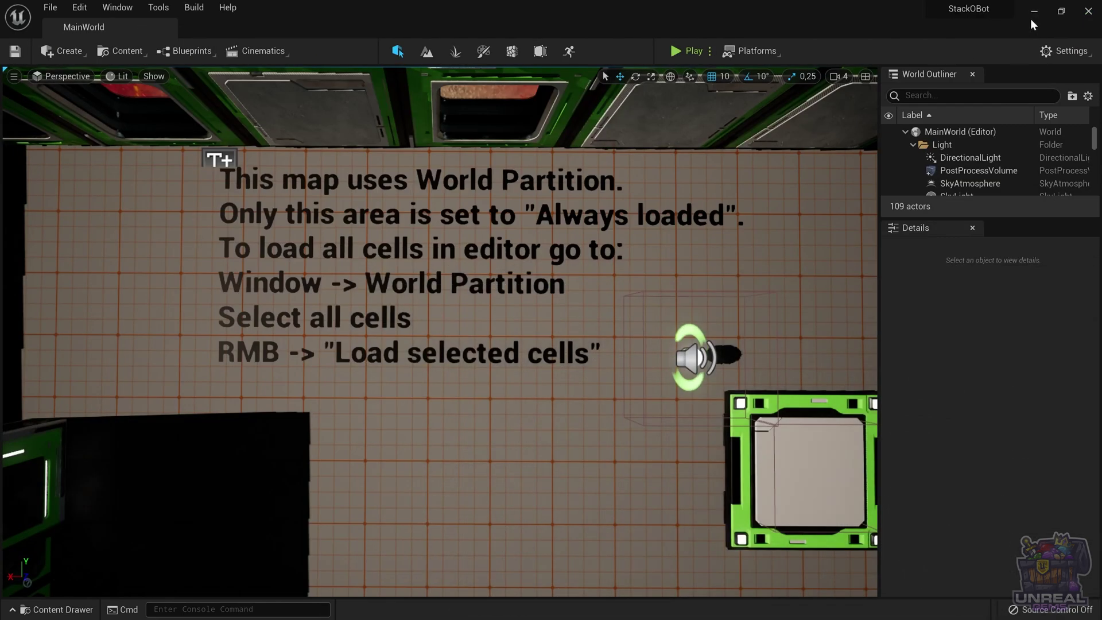
key("alt+Tab")
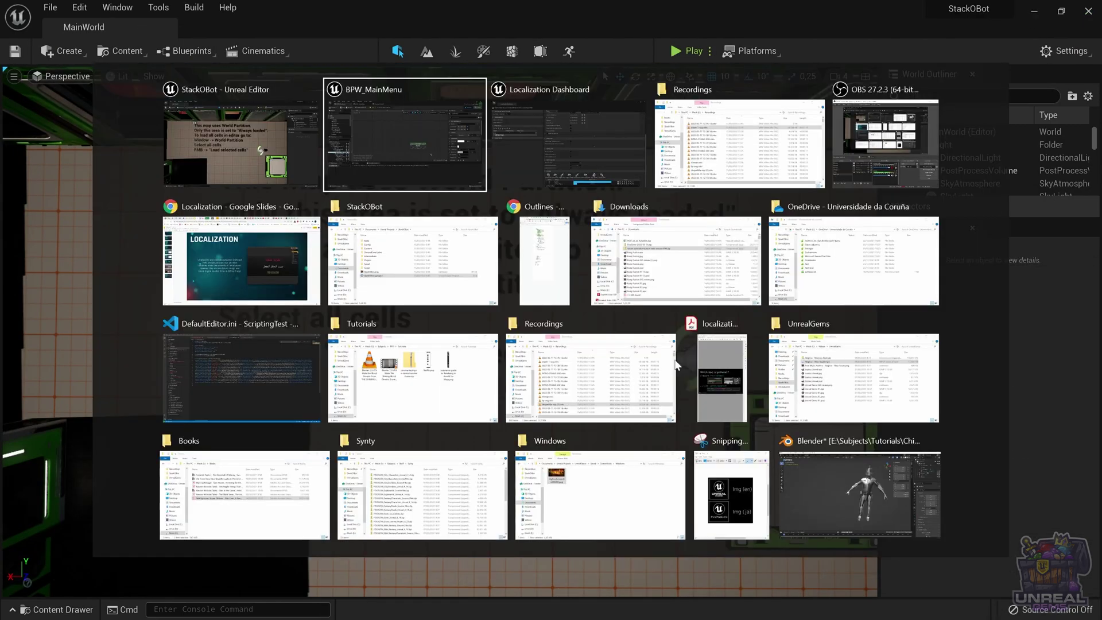
key("alt+Tab")
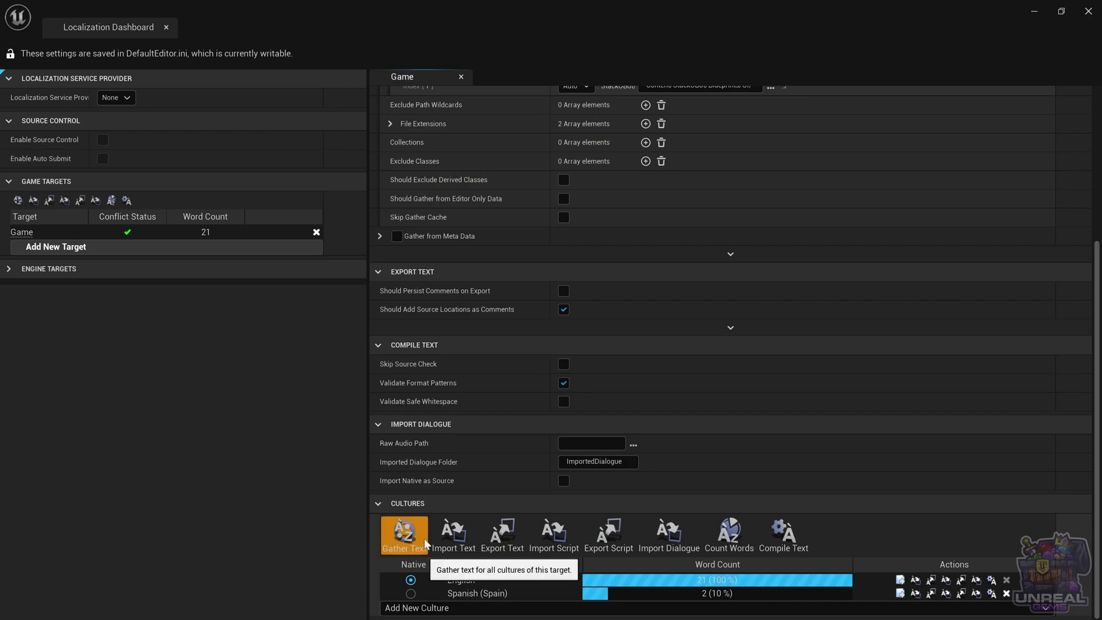
left_click(424, 540)
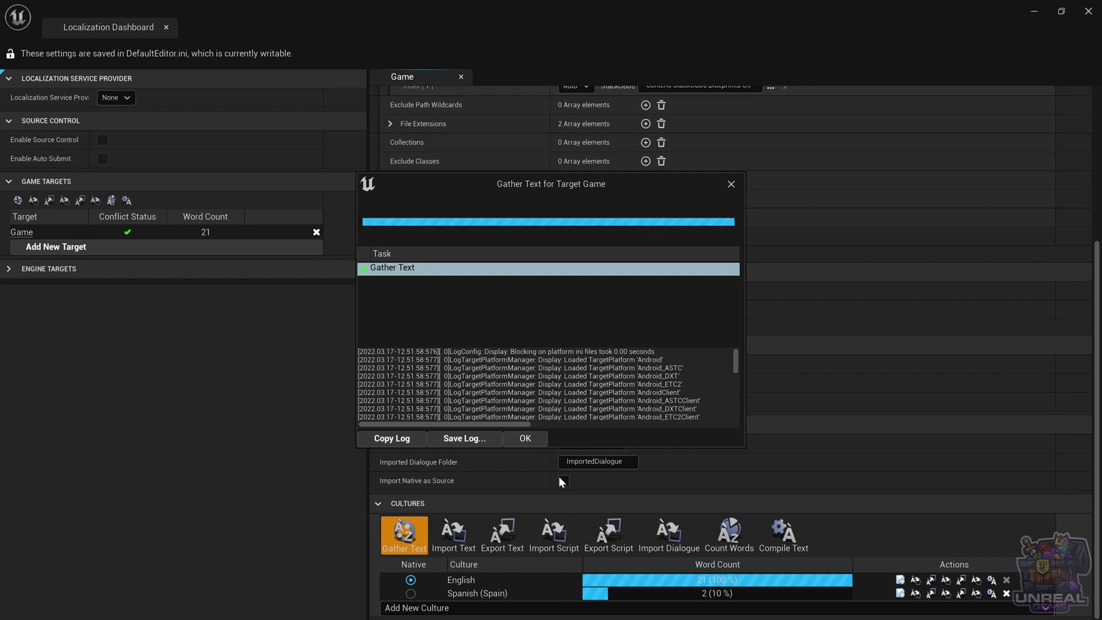
left_click(523, 439)
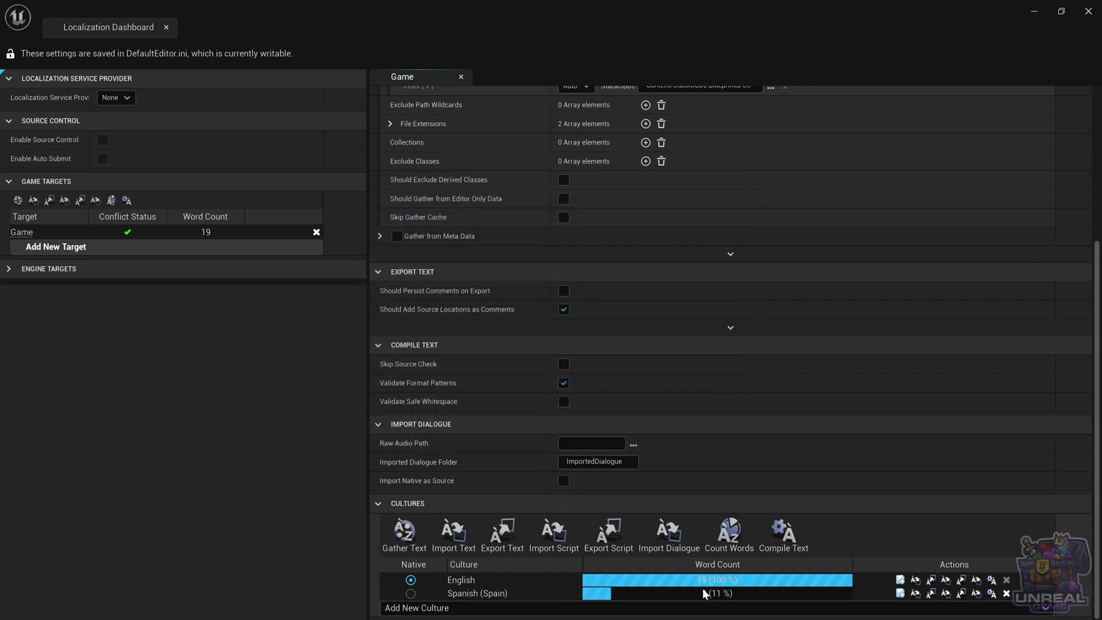
left_click(900, 593)
scroll(86, 149, "down", 3)
Save 'MenuPrincipal' as Main Menu's Spanish translation and close the es-ES translation editor.
left_click(80, 191)
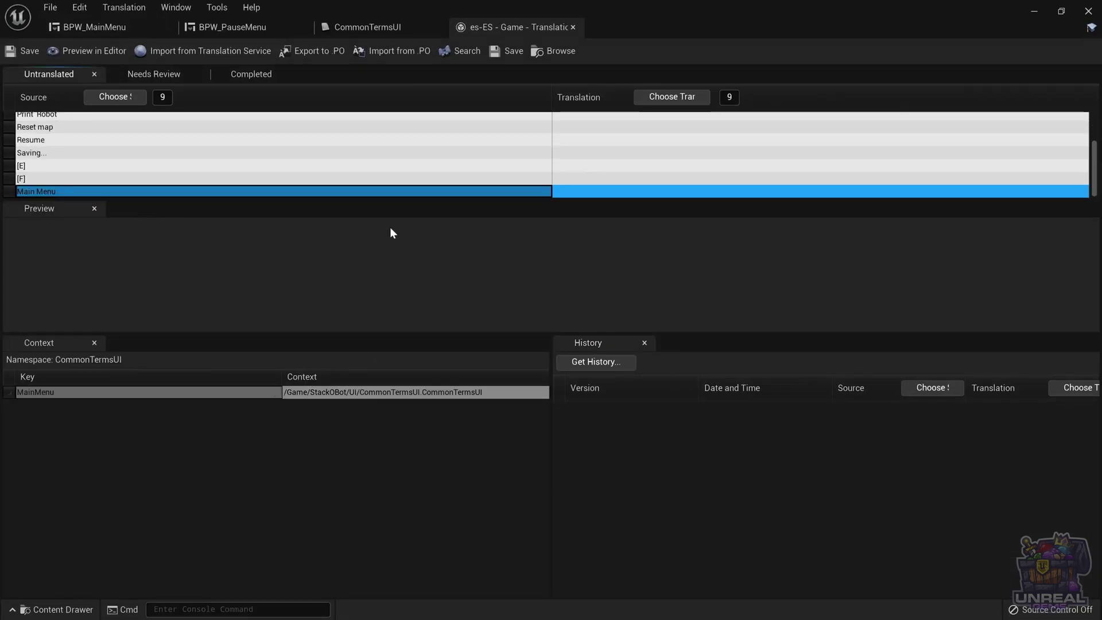
left_click(580, 191)
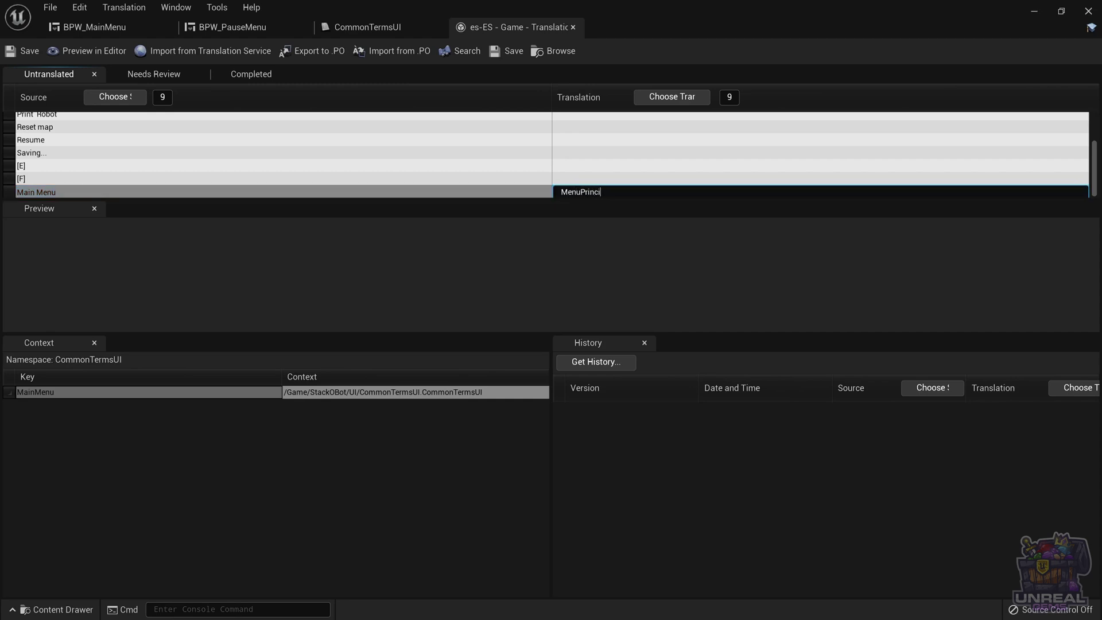
key("ctrl+s")
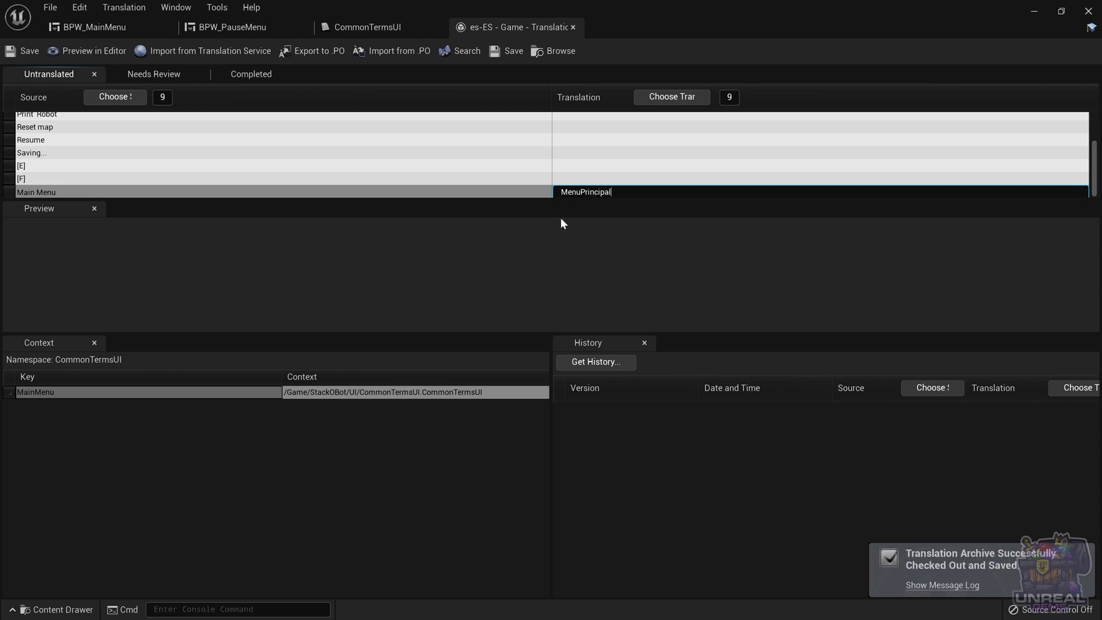
left_click(105, 250)
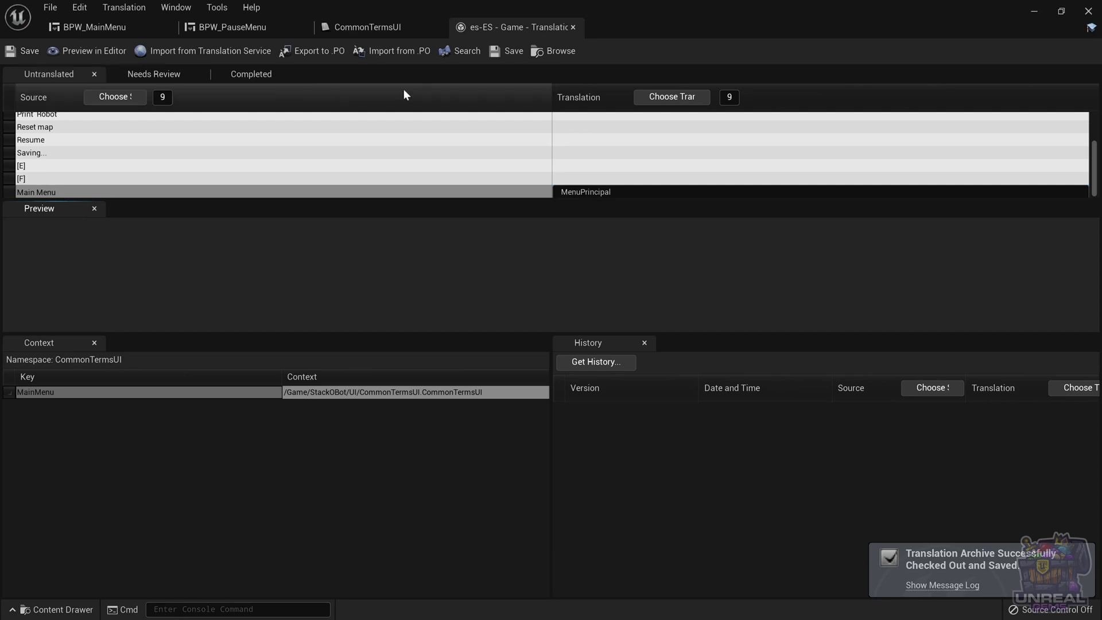
left_click(572, 27)
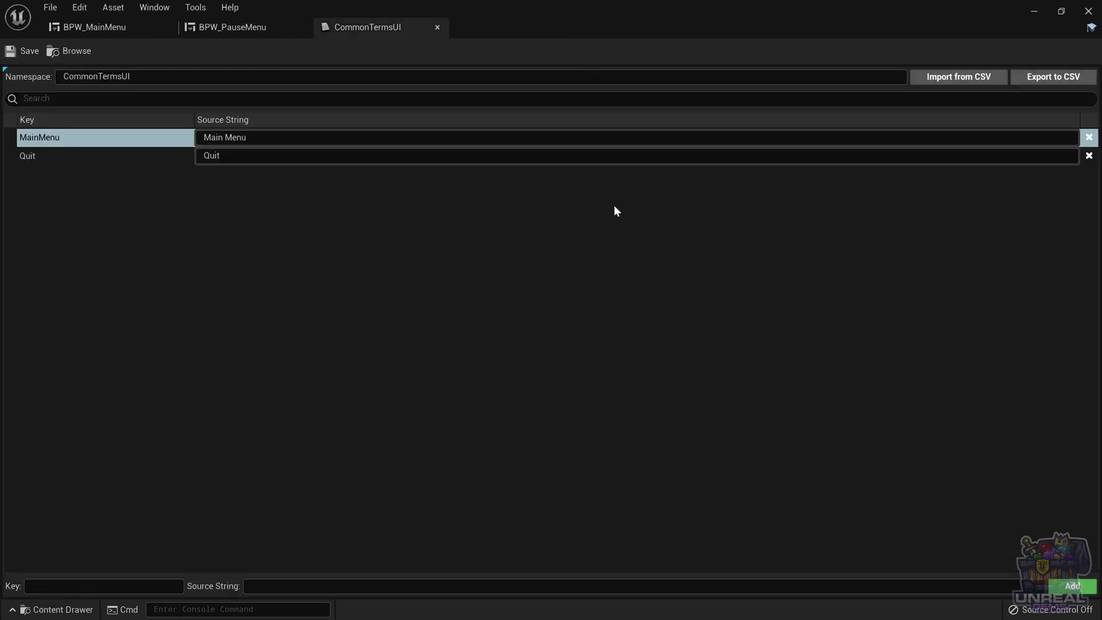
Recount words in the Localization Dashboard so Spanish (Spain) shows 4 words (21%) translated.
key("alt+Tab")
key("Tab")
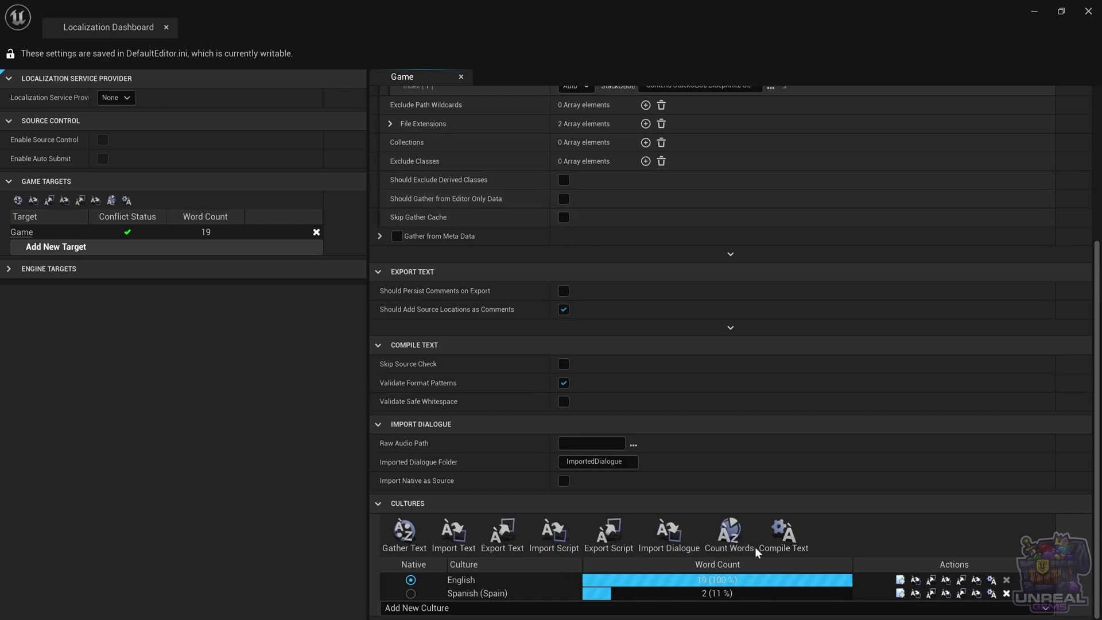
left_click(730, 537)
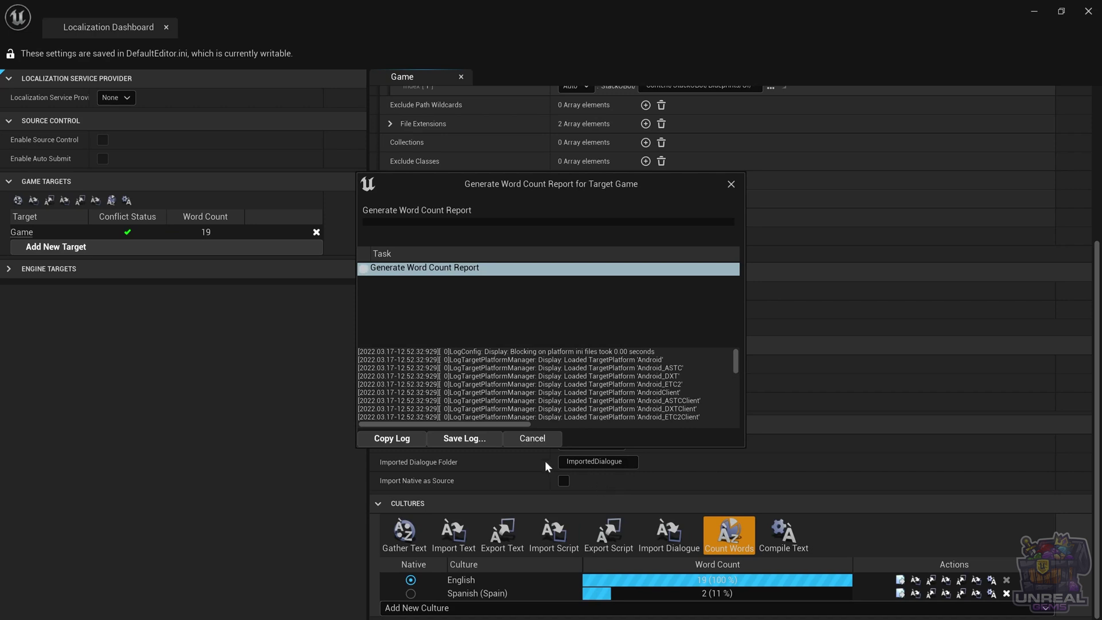
left_click(533, 443)
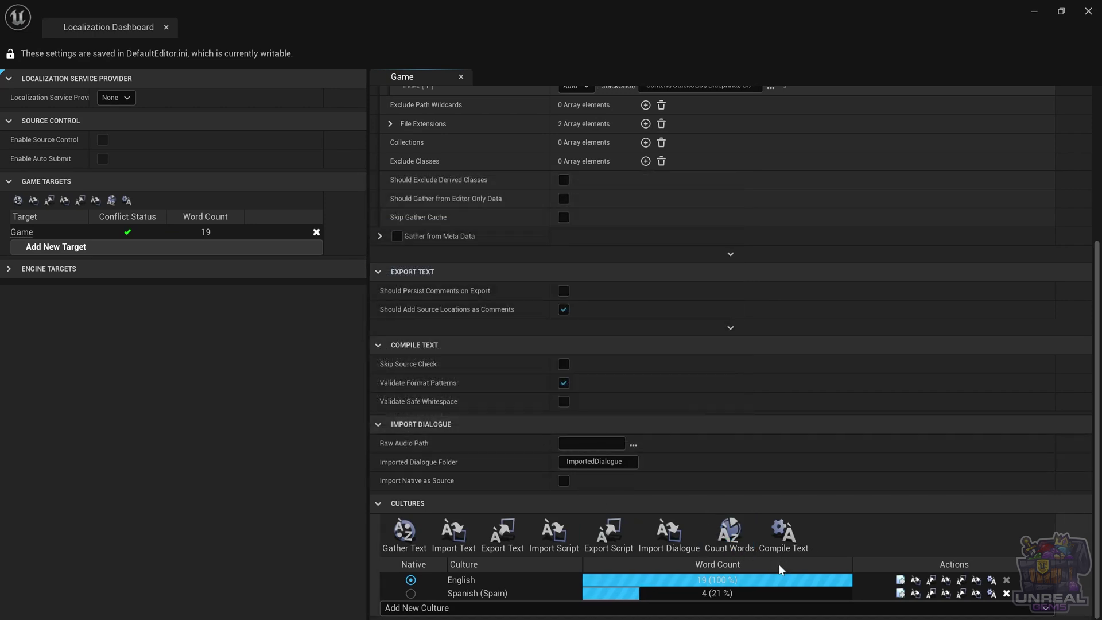
Compile the translations for all cultures and return to the CommonTermsUI string table.
left_click(783, 529)
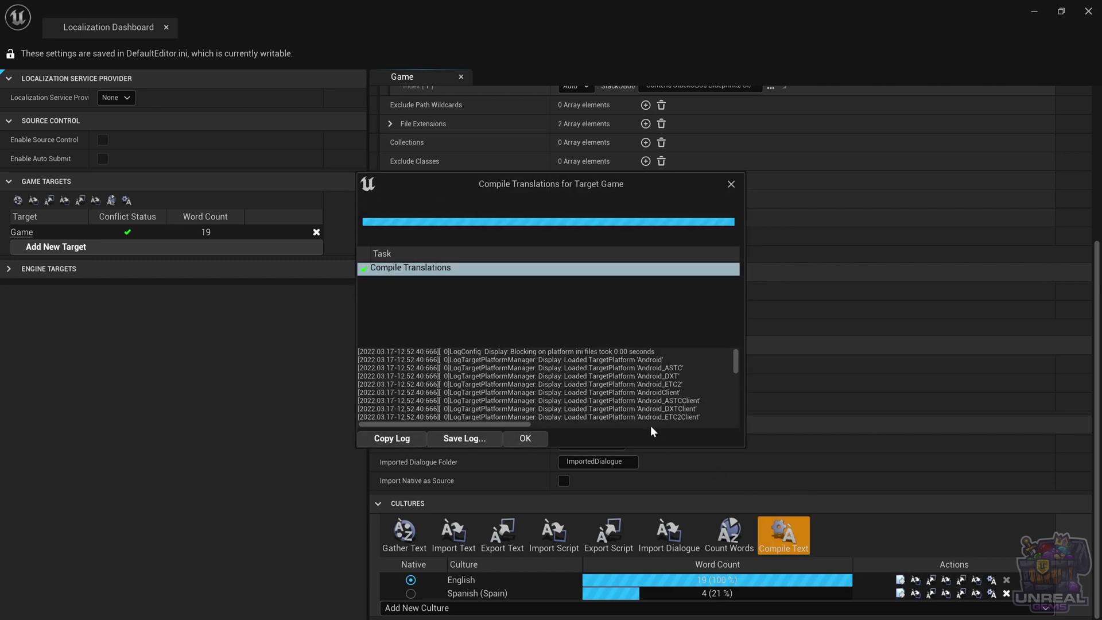
left_click(526, 438)
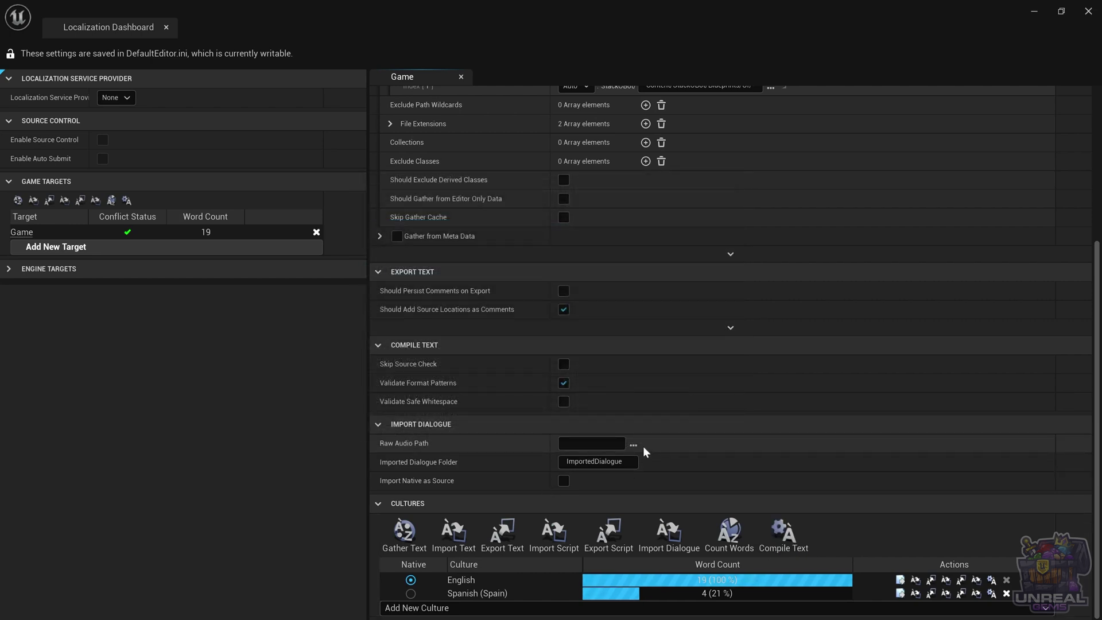
key("alt+Tab")
key("alt+Tab")
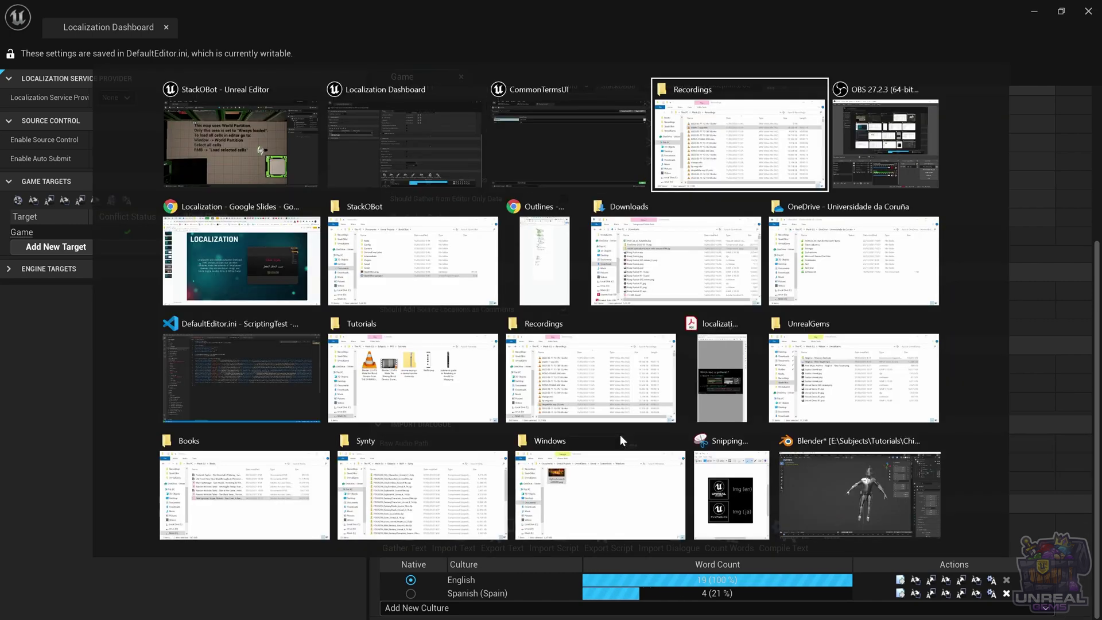
key("alt+shift+Tab")
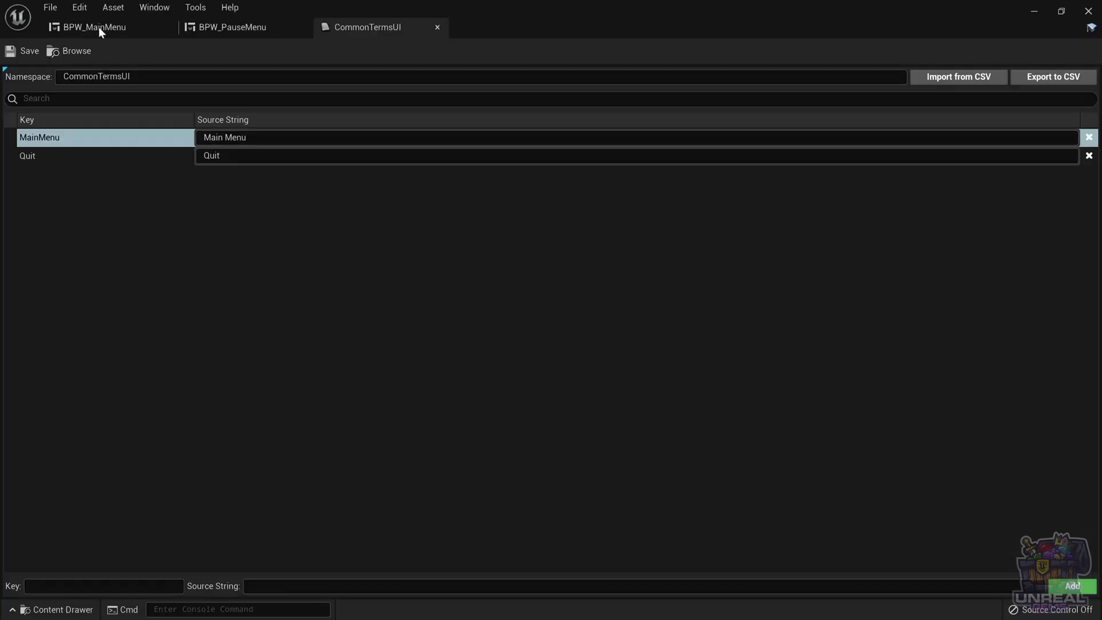
Preview BPW_MainMenu and BPW_PauseMenu in es-ES, showing the labels MenuPrincipal and Salir.
left_click(109, 27)
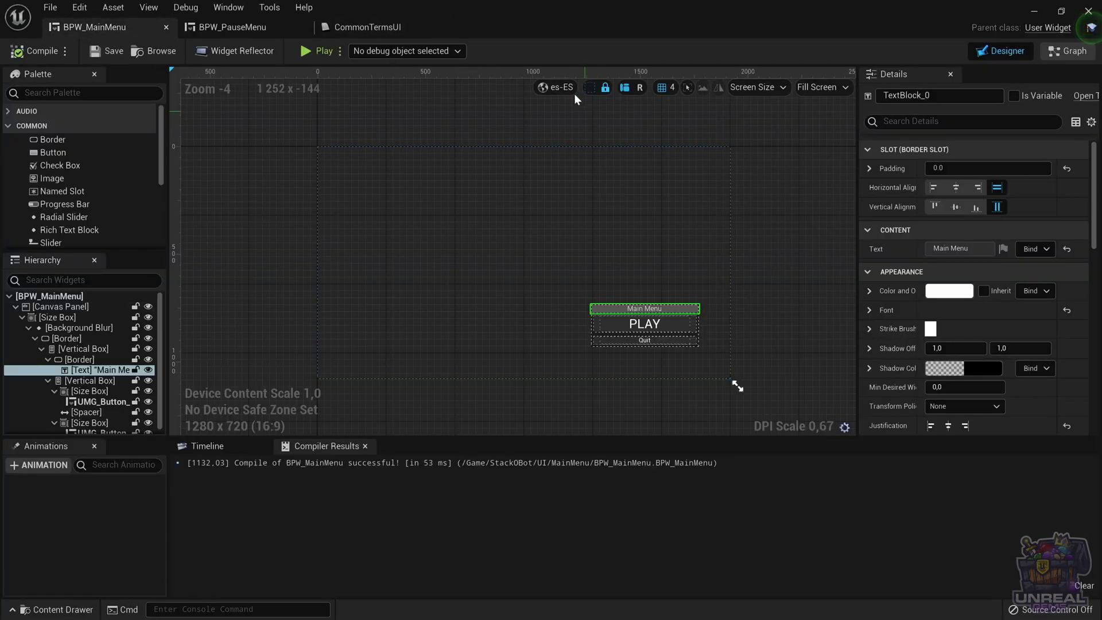
left_click(542, 87)
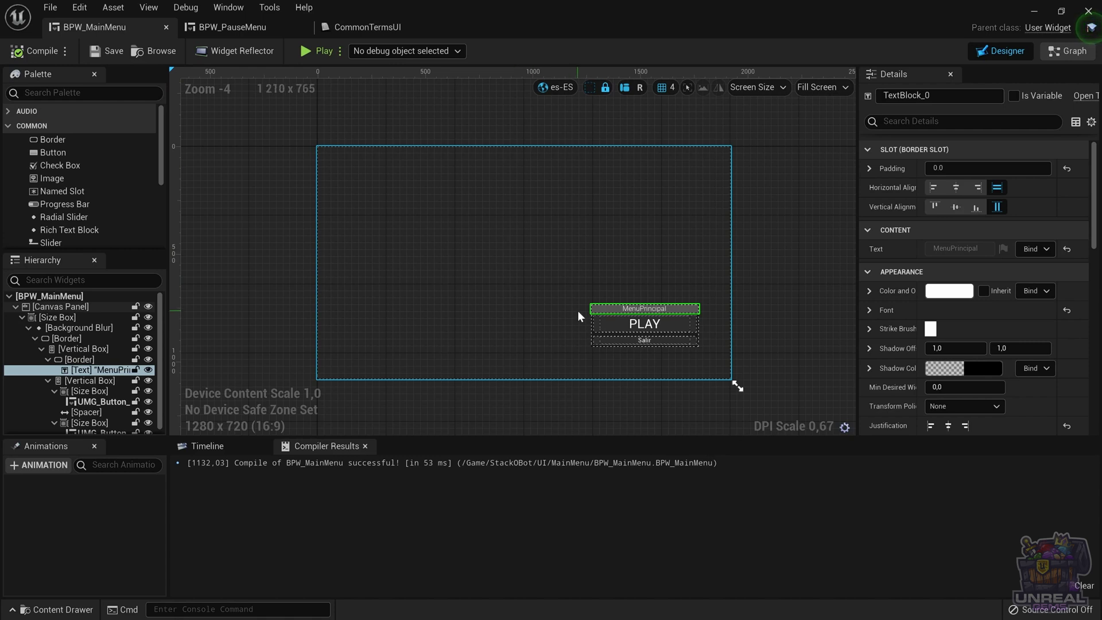
left_click(225, 28)
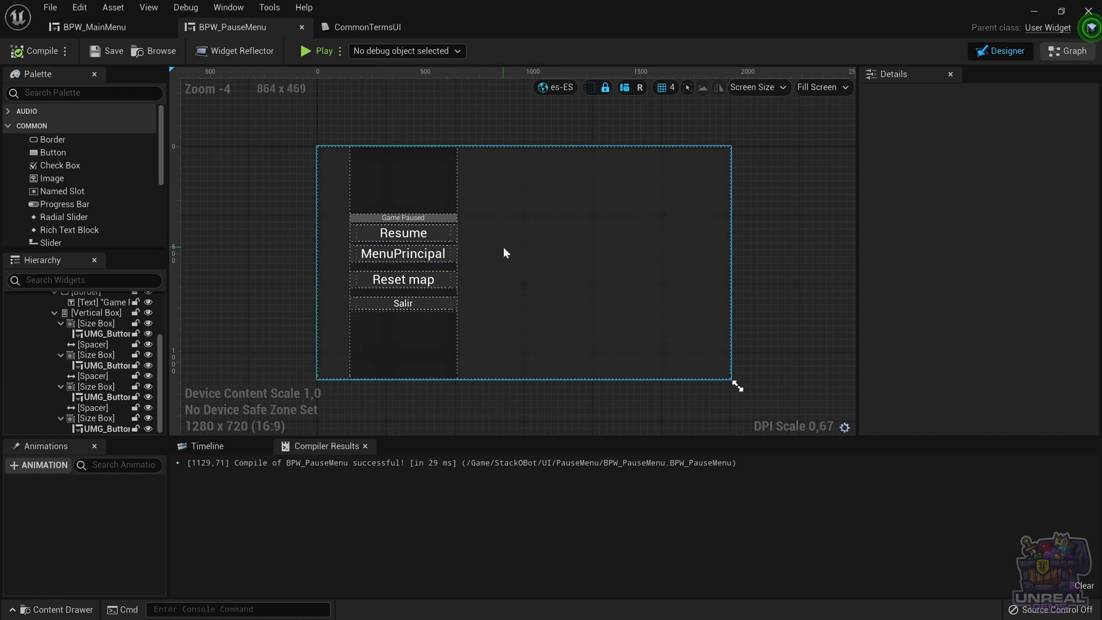
key("alt+Tab")
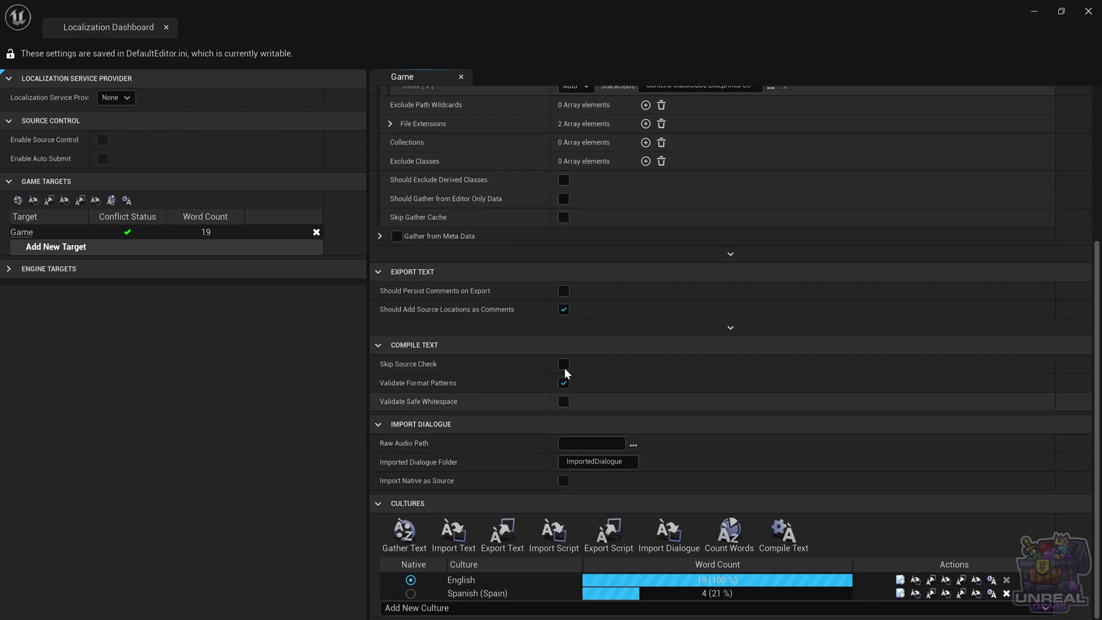
In the es-ES translation editor's Completed list, change Main Menu to 'Menu Principal' and keep 'Salir'.
left_click(900, 593)
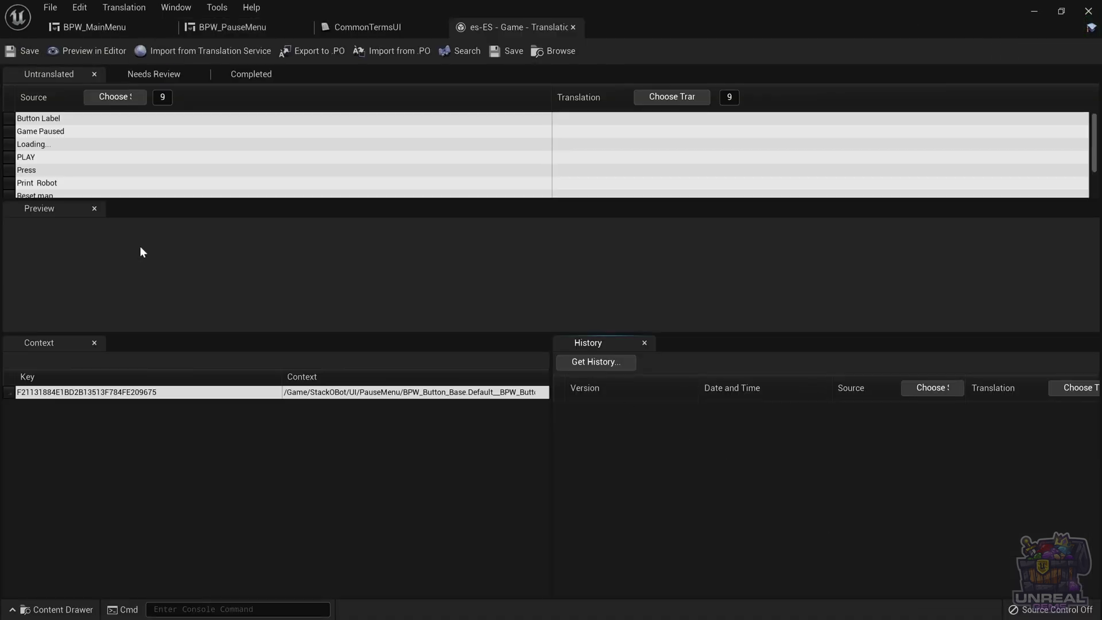
scroll(157, 191, "down", 1)
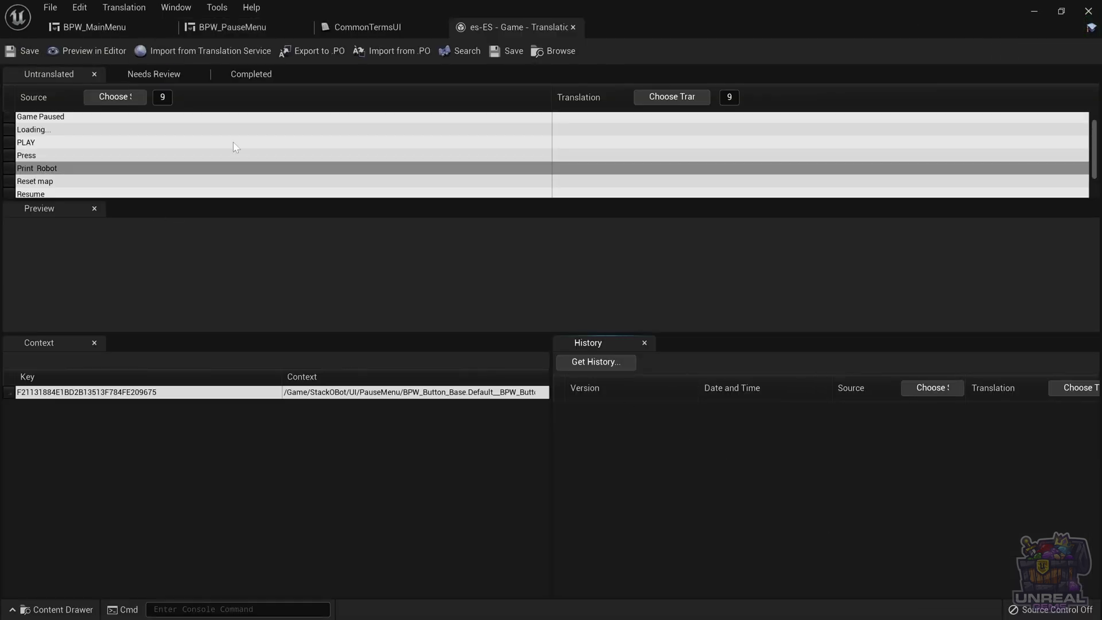
left_click(252, 75)
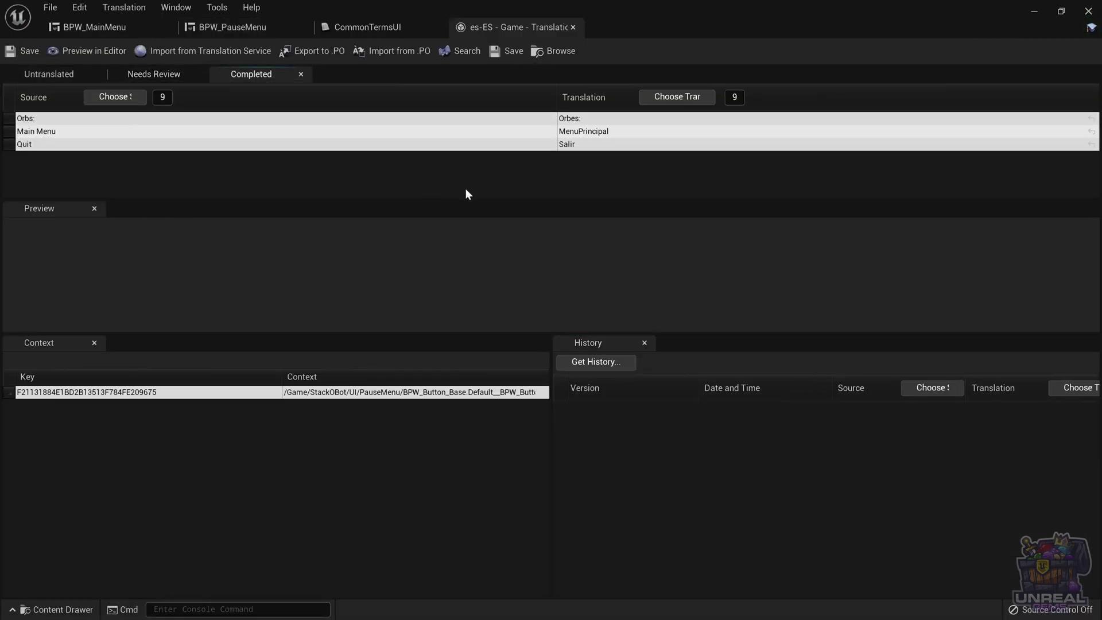
left_click(617, 138)
left_click(616, 138)
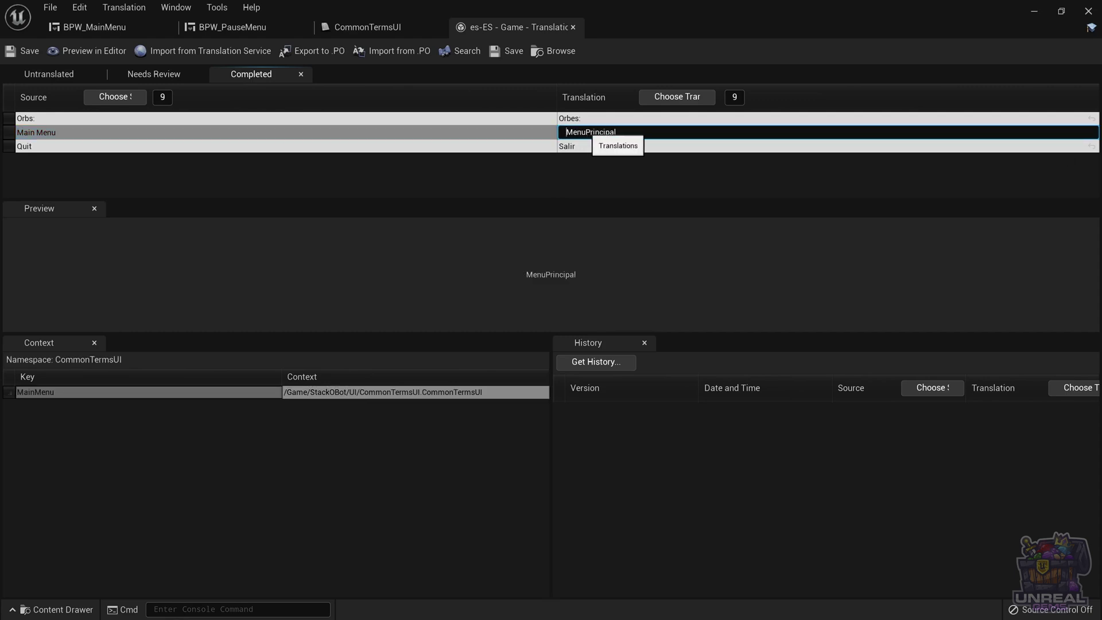
left_click(573, 146)
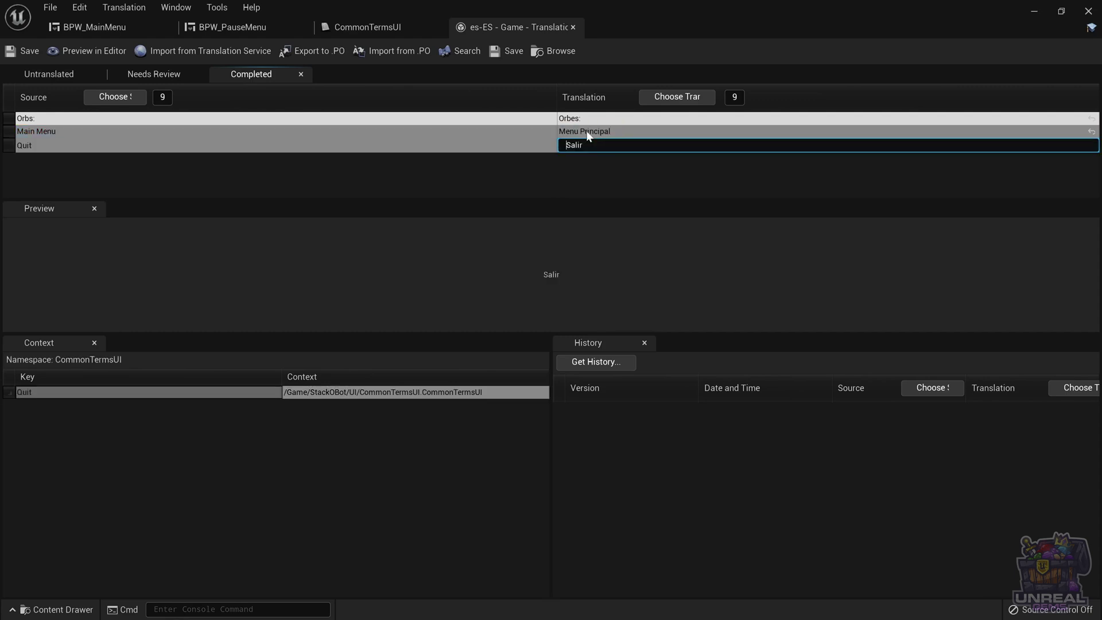
left_click(28, 49)
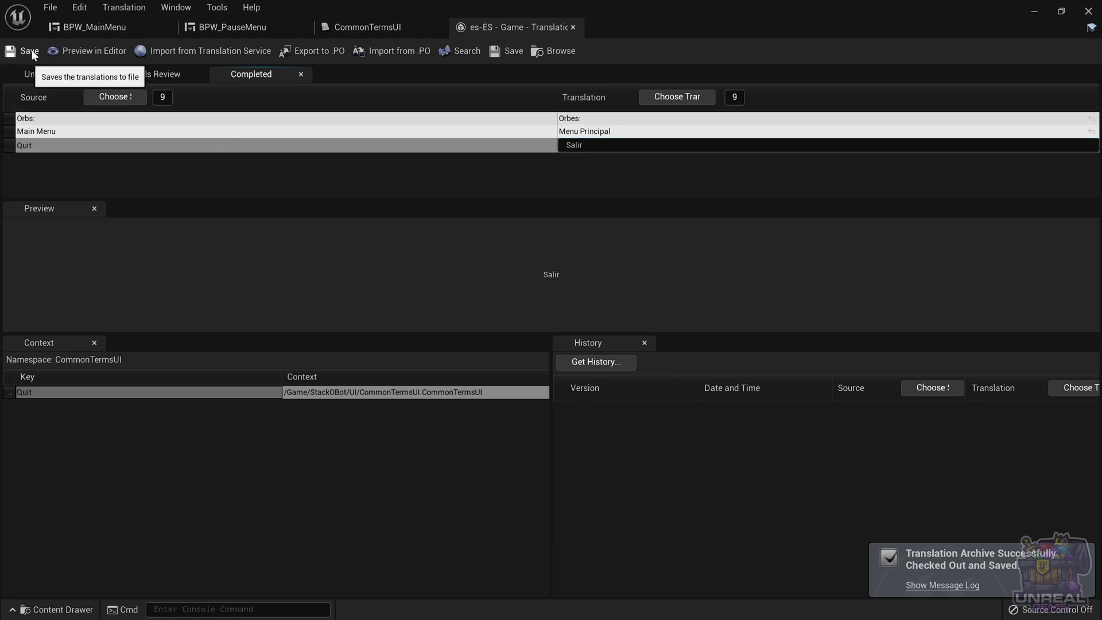
left_click(104, 30)
Recompile the translations in the Localization Dashboard.
key("alt+Tab")
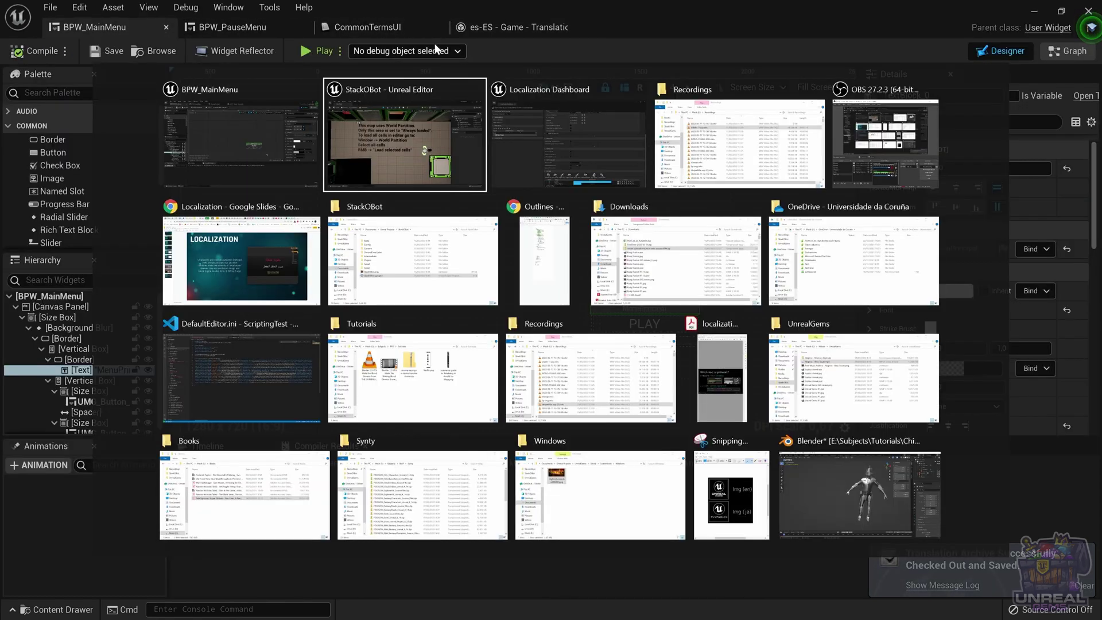
key("alt+Tab")
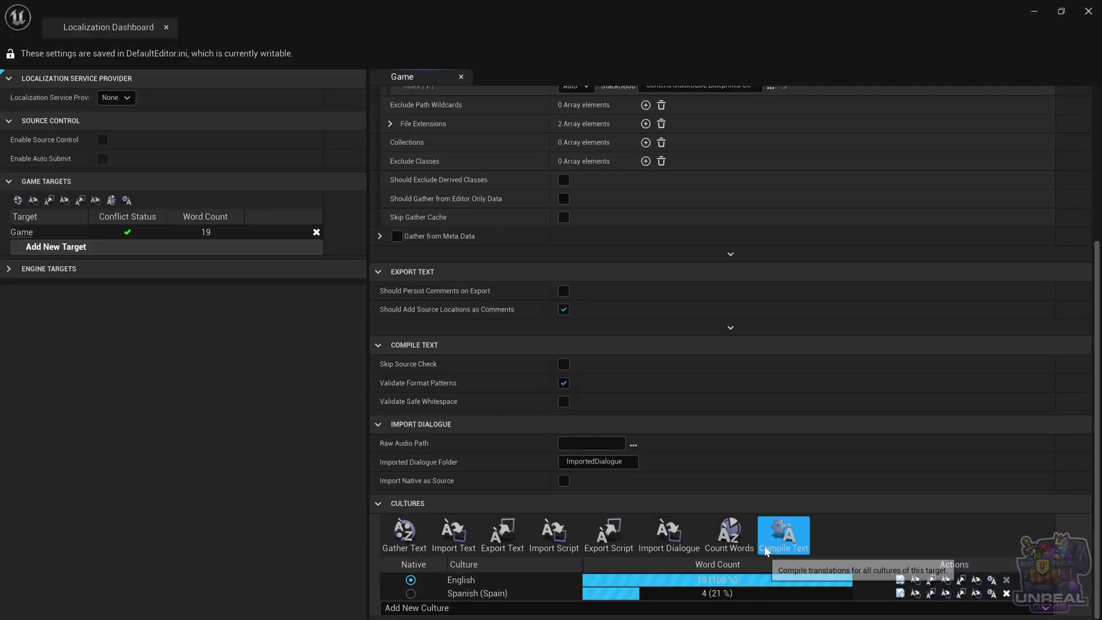
left_click(764, 548)
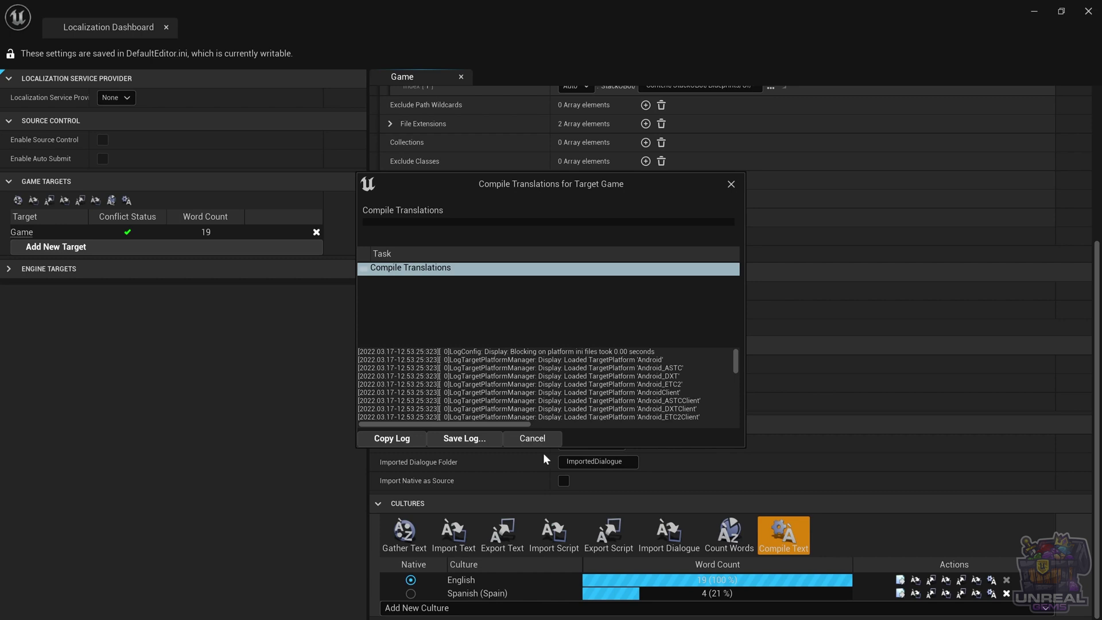
left_click(532, 437)
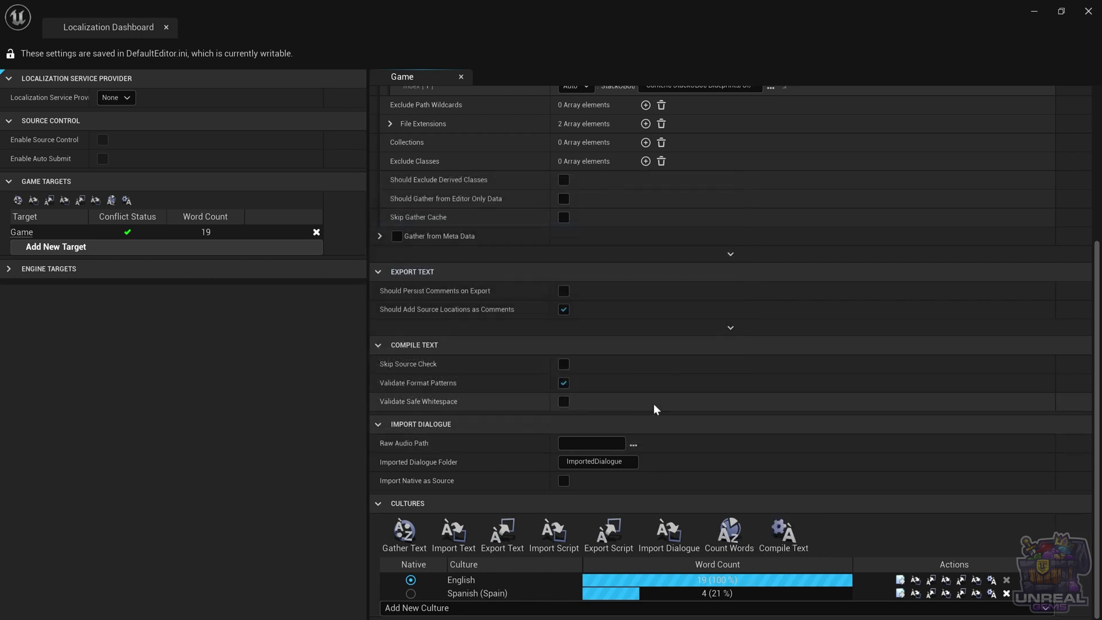
Refresh the es-ES preview so BPW_MainMenu and BPW_PauseMenu show 'Menu Principal' and 'Salir'.
key("alt+Tab")
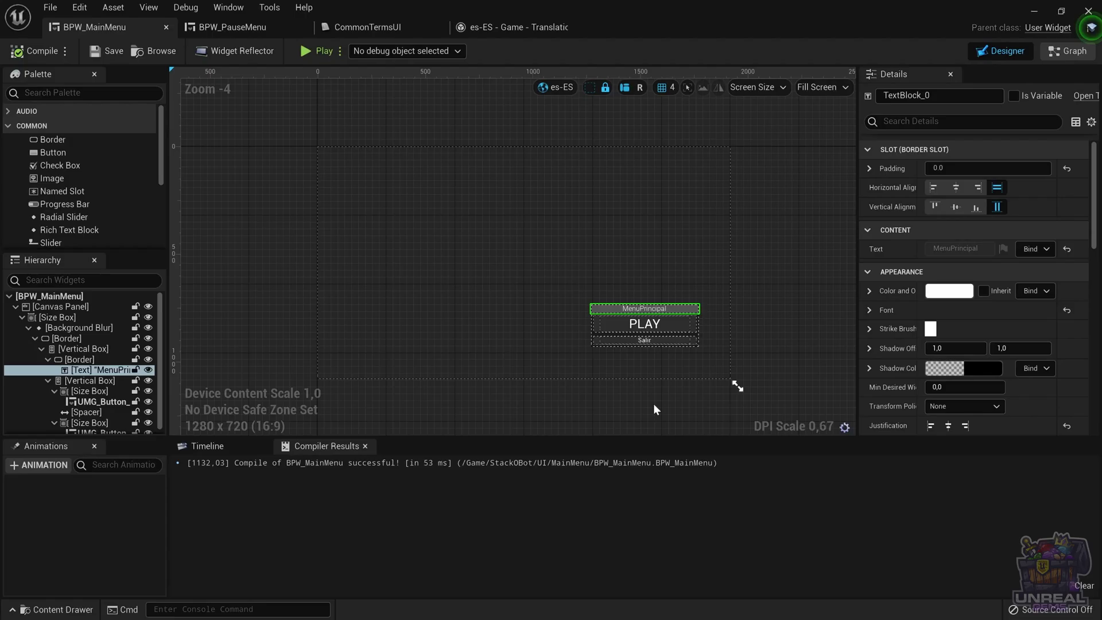
left_click(772, 299)
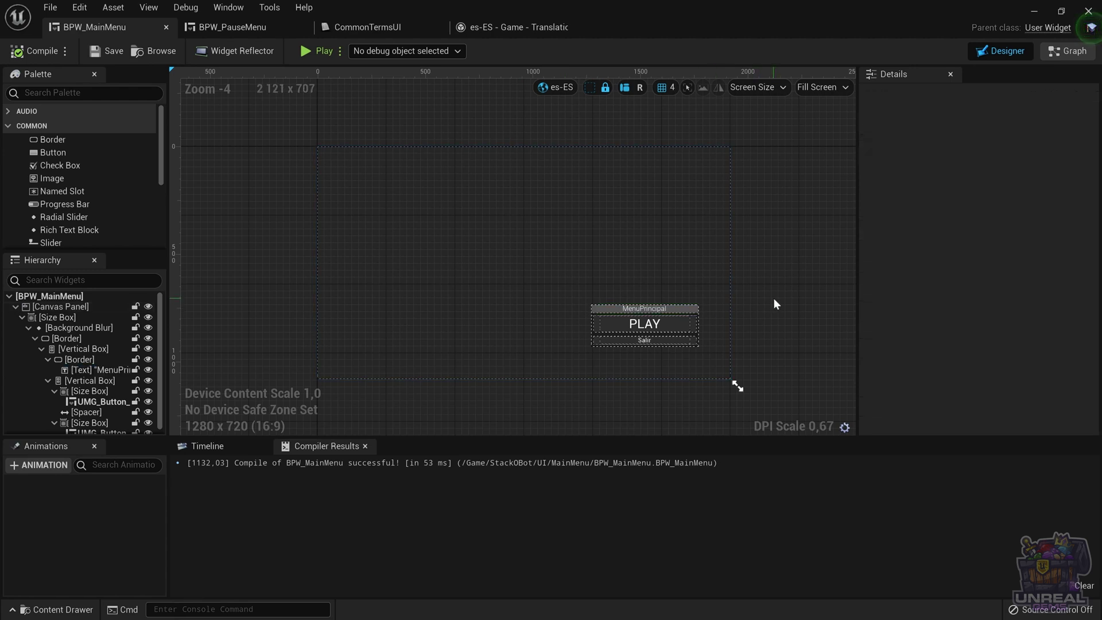
left_click(549, 88)
left_click(548, 89)
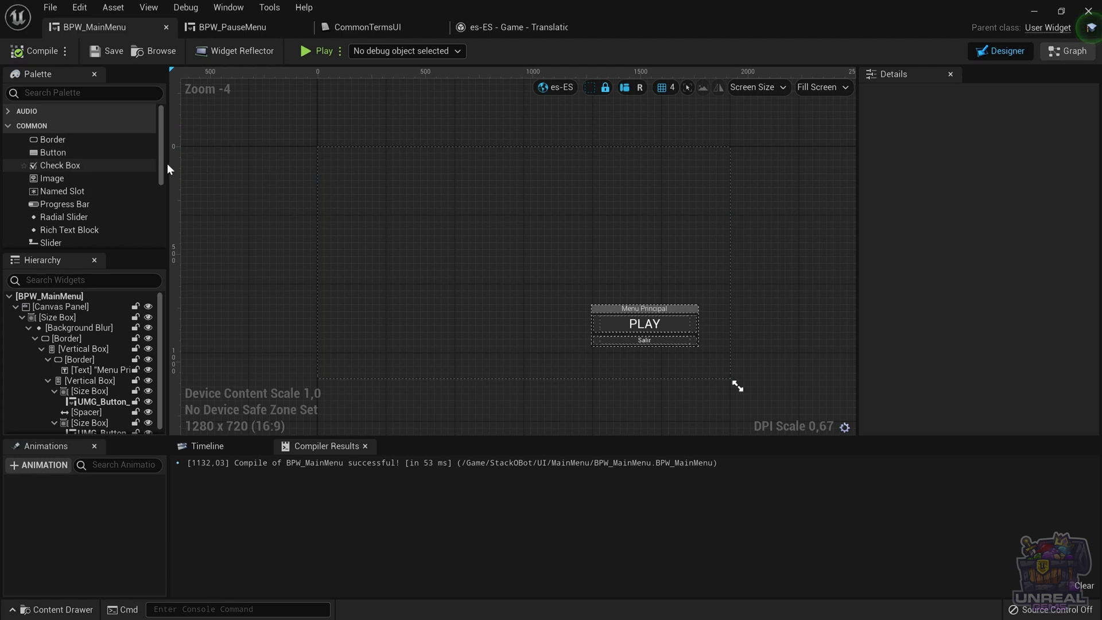
left_click(289, 27)
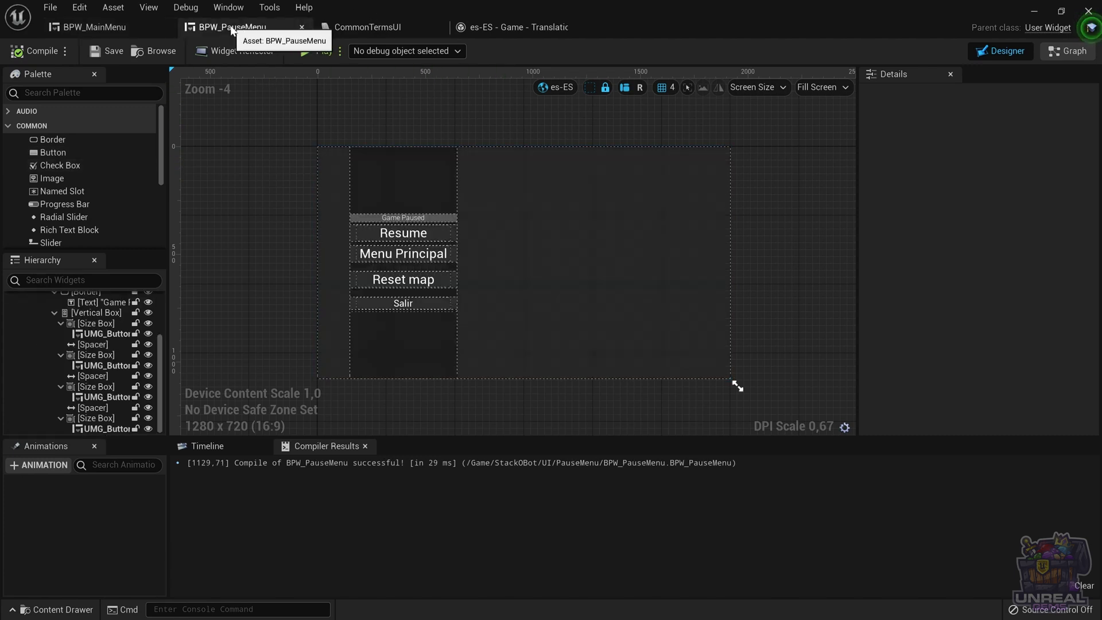